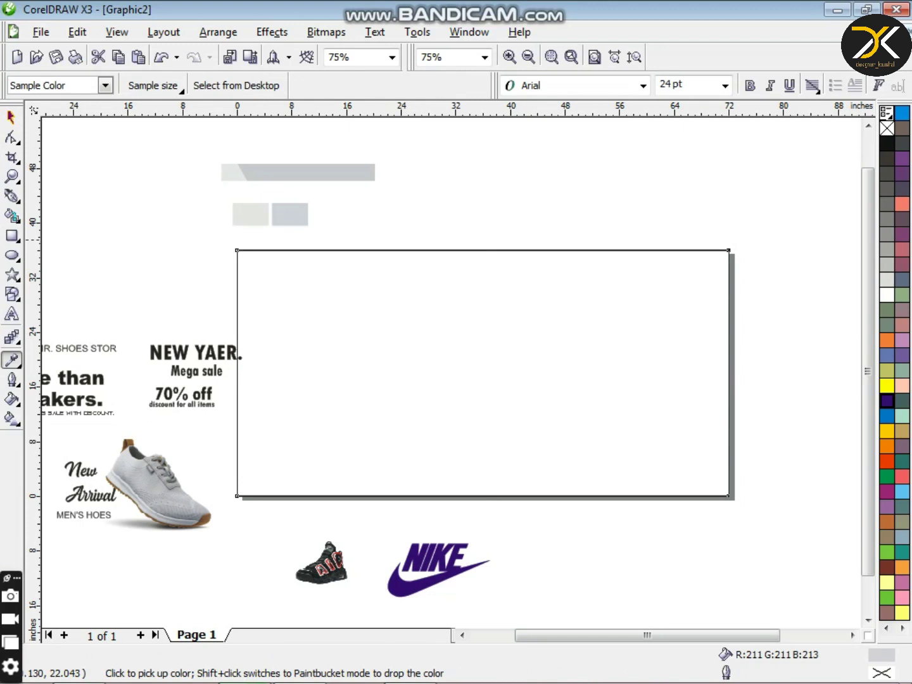
Step: Fill the page-sized rectangle with the light grey sampled from the beige-grey swatch and remove its outline
click(256, 216)
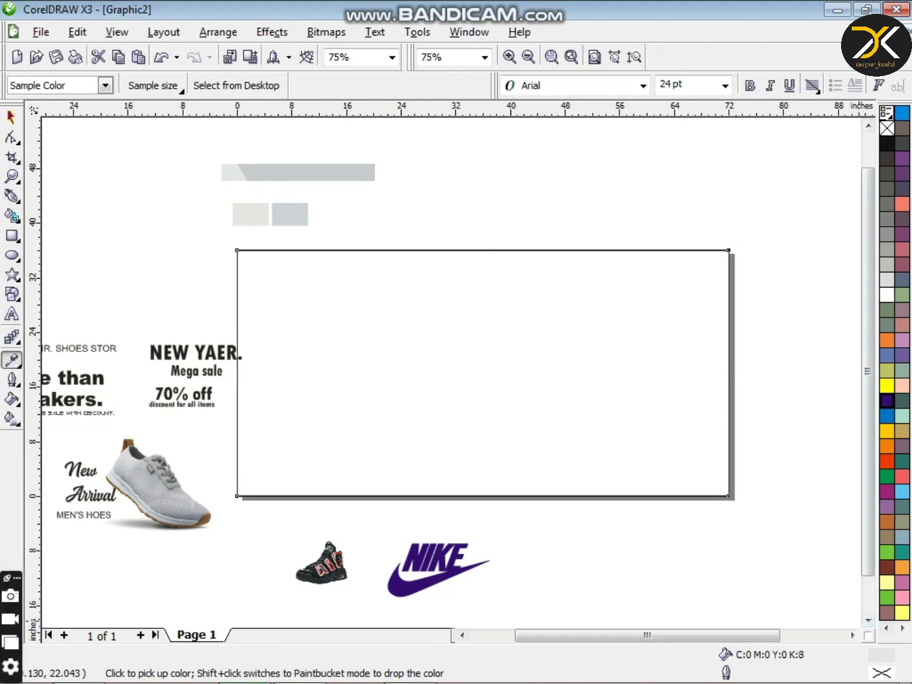
click(554, 409)
key(space)
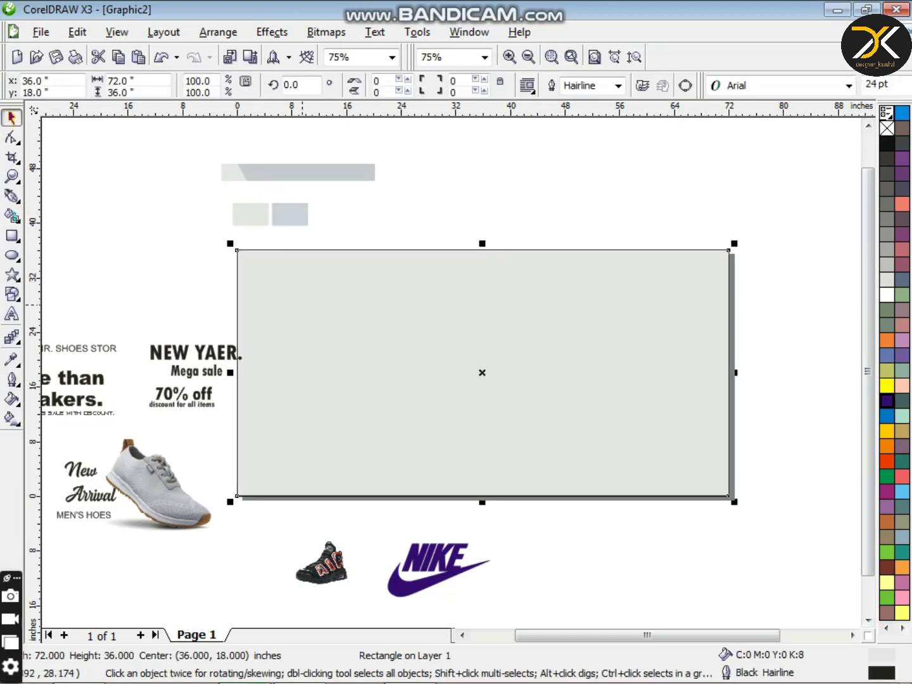
click(12, 379)
click(90, 388)
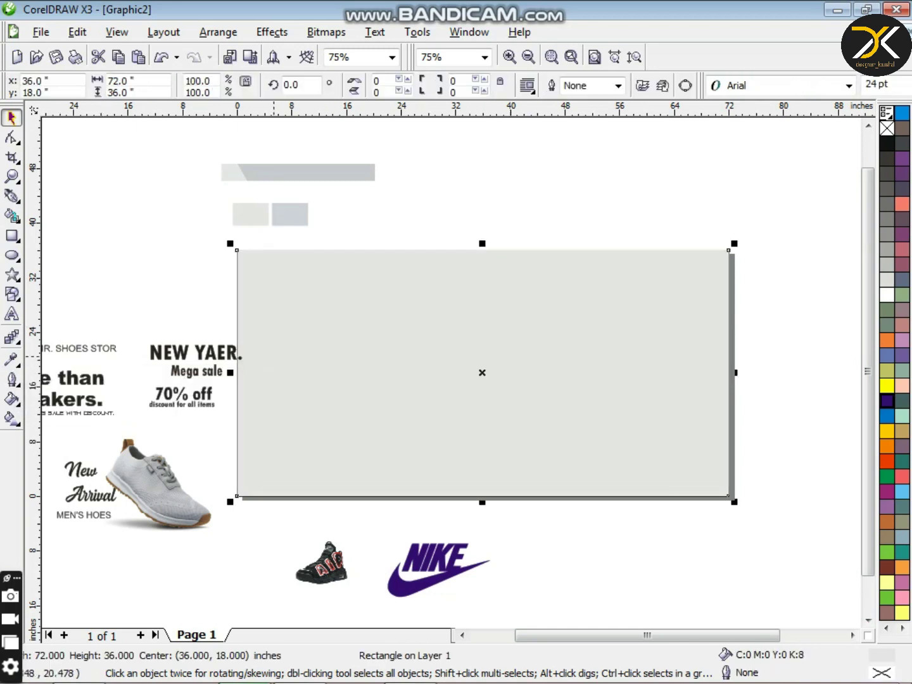
Step: Make a copy of the rectangle narrowed from its left side to about 45 inches wide and convert it to curves
drag(237, 372, 421, 372)
key(F10)
key(ctrl+q)
key(F10)
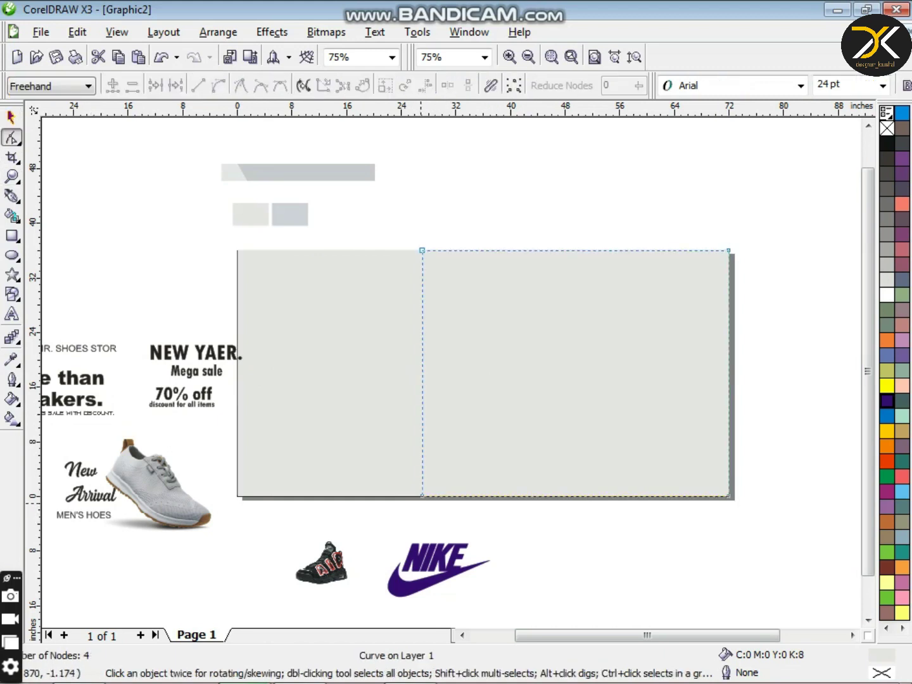
Step: Slant the copy's left edge by moving its lower-left node right to about x 41.9 inches, and widen the shape to about 51.5 inches
drag(422, 495, 506, 495)
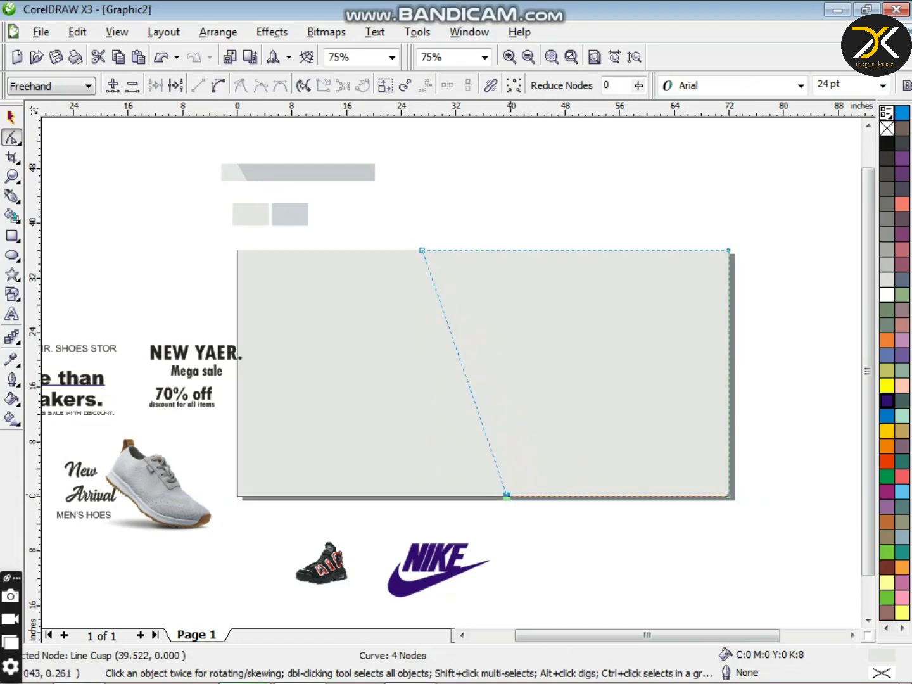
drag(507, 496, 522, 496)
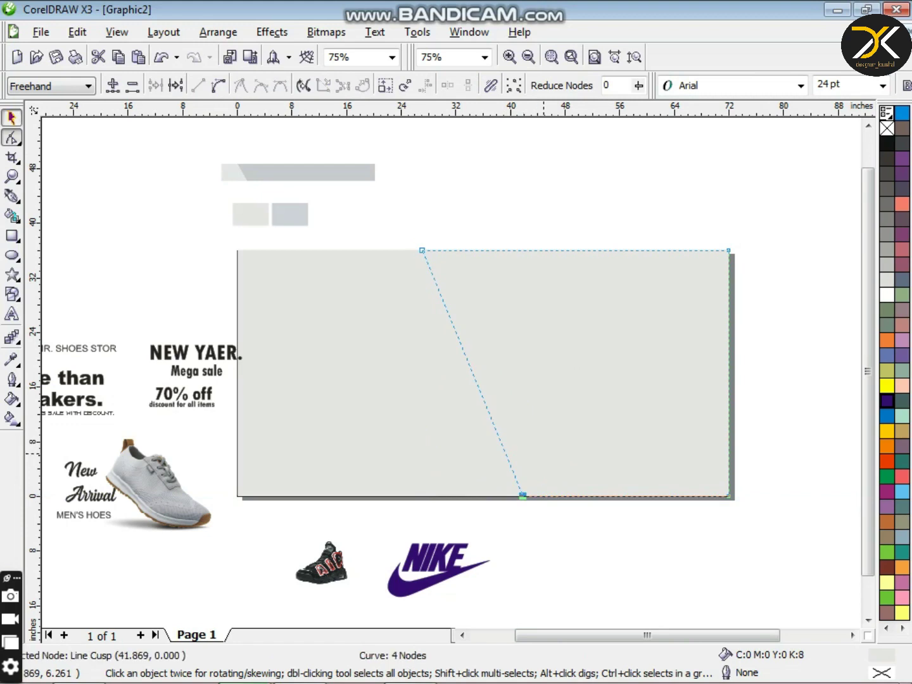
key(space)
drag(415, 373, 370, 373)
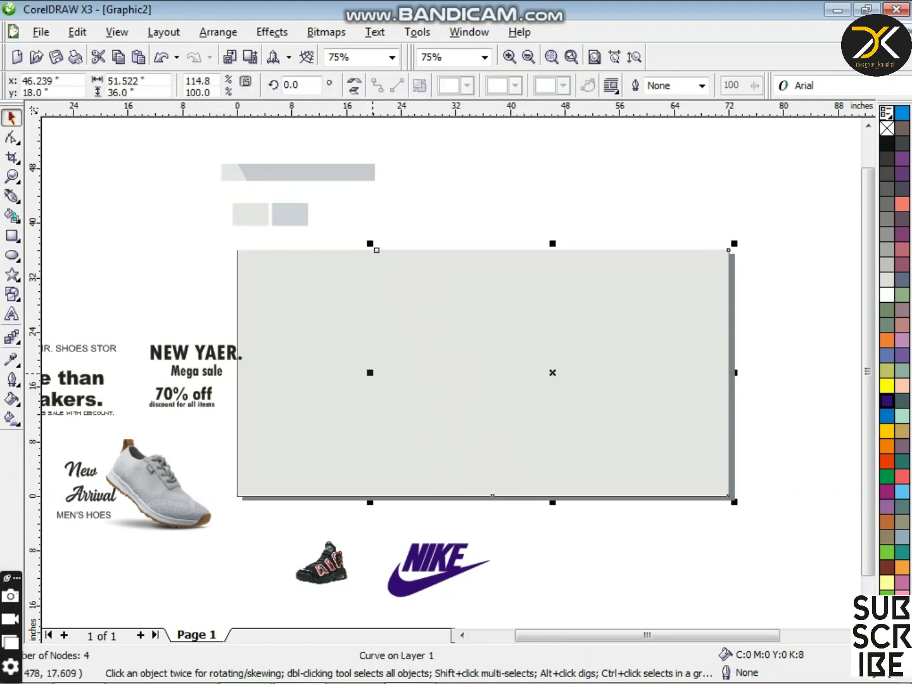
Step: Fill the slanted shape with the blue-grey sampled from the second swatch
click(10, 359)
click(293, 220)
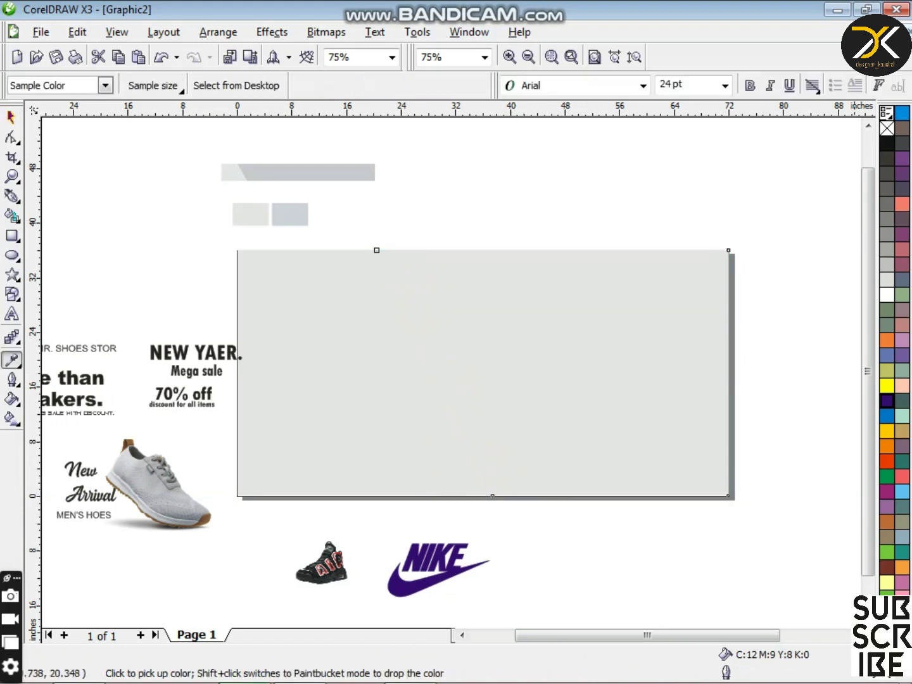
shift+click(664, 419)
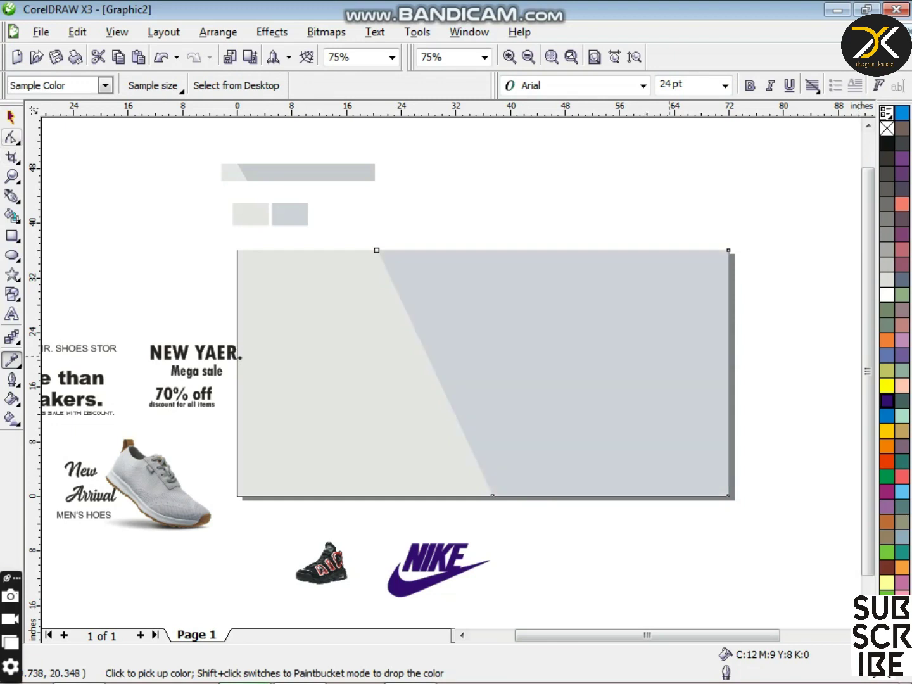
Step: Narrow the blue-grey shape from its left side and group it with the light grey background rectangle
key(space)
drag(373, 373, 411, 370)
shift+click(412, 363)
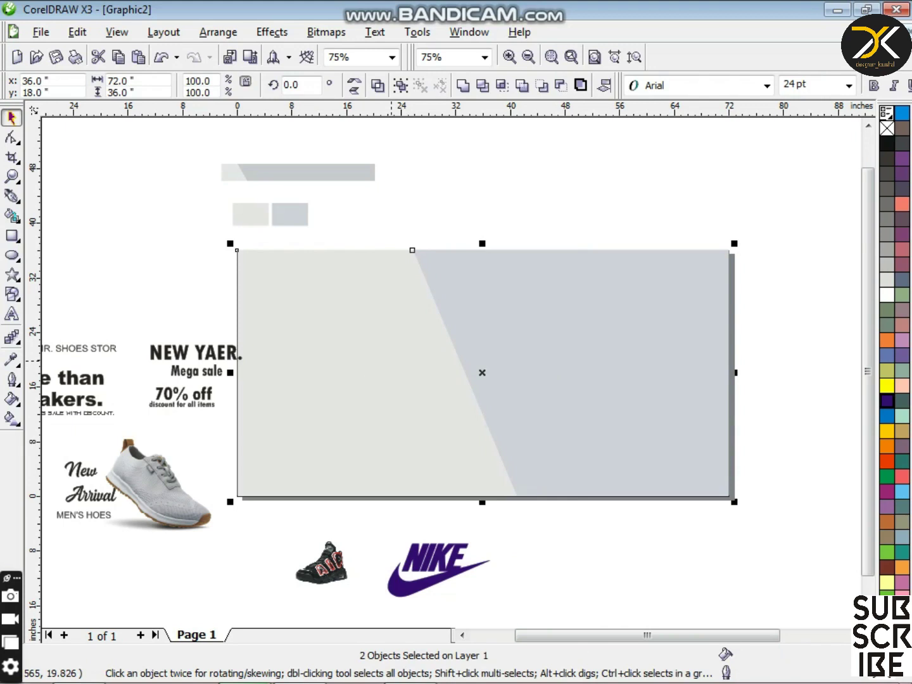
key(ctrl+g)
key(Escape)
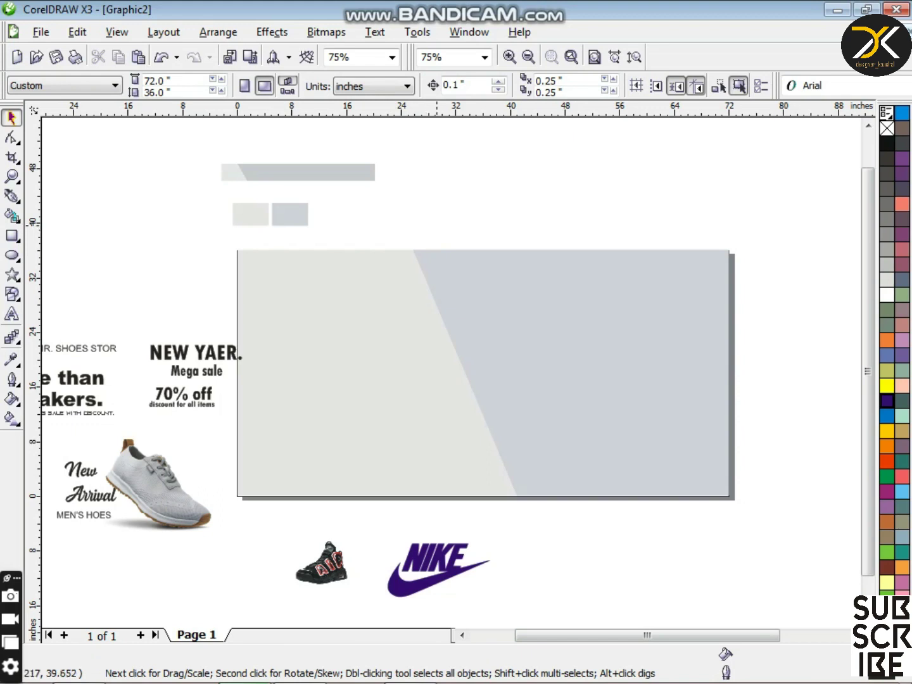
Step: Draw a small ellipse above the page and place a duplicate immediately to its right
click(11, 254)
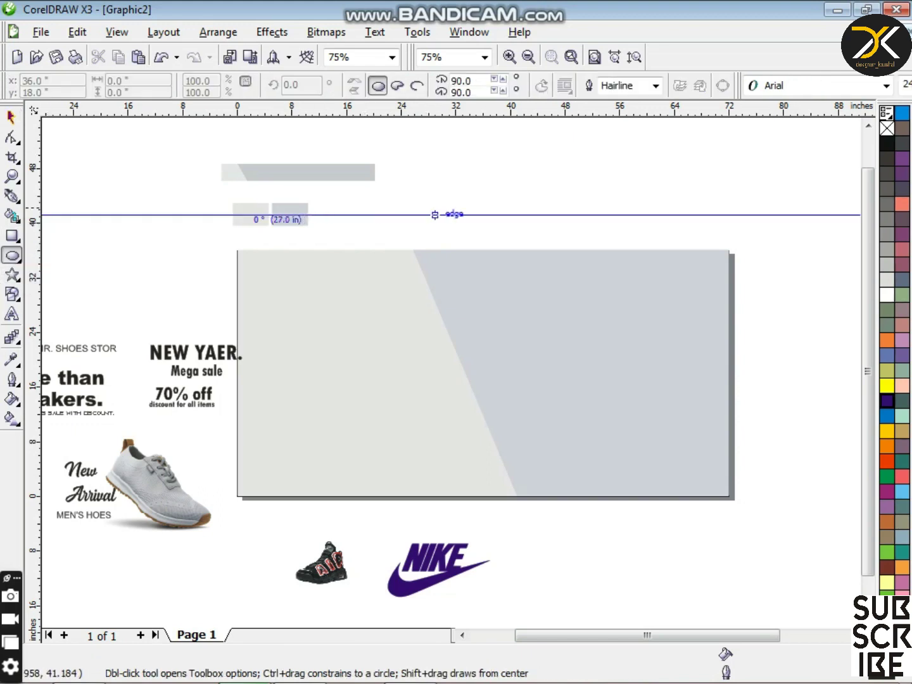
scroll(452, 214, up, 1)
mouse_move(322, 356)
mouse_down()
mouse_move(347, 388)
mouse_move(341, 356)
mouse_move(351, 356)
mouse_up()
key(space)
key(KP_Add)
key(Right)
key(Right)
key(Right)
key(Right)
Step: Duplicate the ellipses sideways to build a row of ten above the page
drag(289, 323, 442, 402)
drag(341, 380, 383, 371)
drag(301, 346, 465, 411)
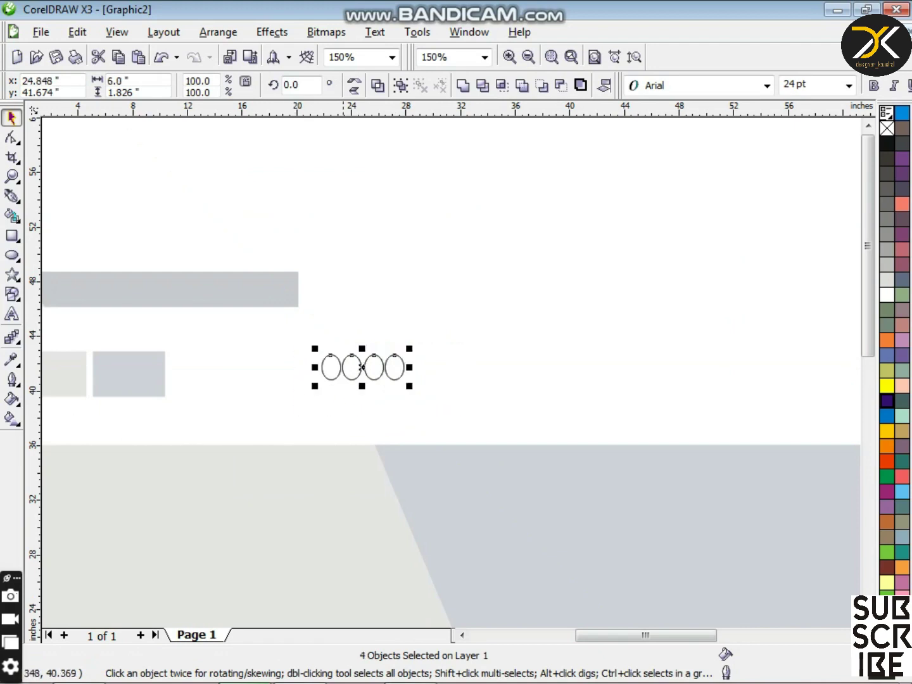
drag(361, 366, 437, 368)
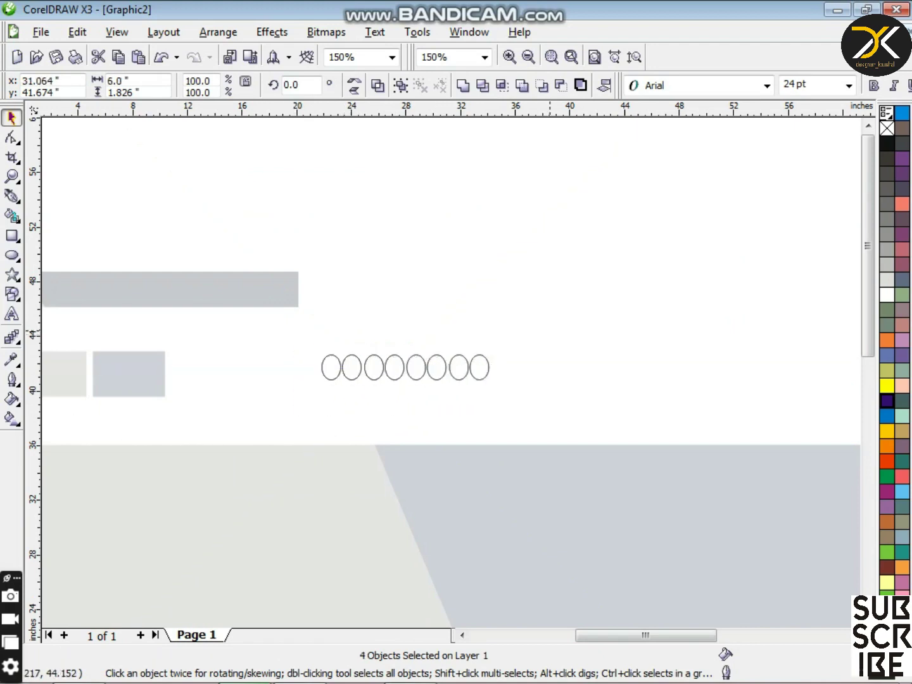
drag(566, 329, 509, 362)
key(Right)
key(Down)
key(Down)
key(Down)
key(Down)
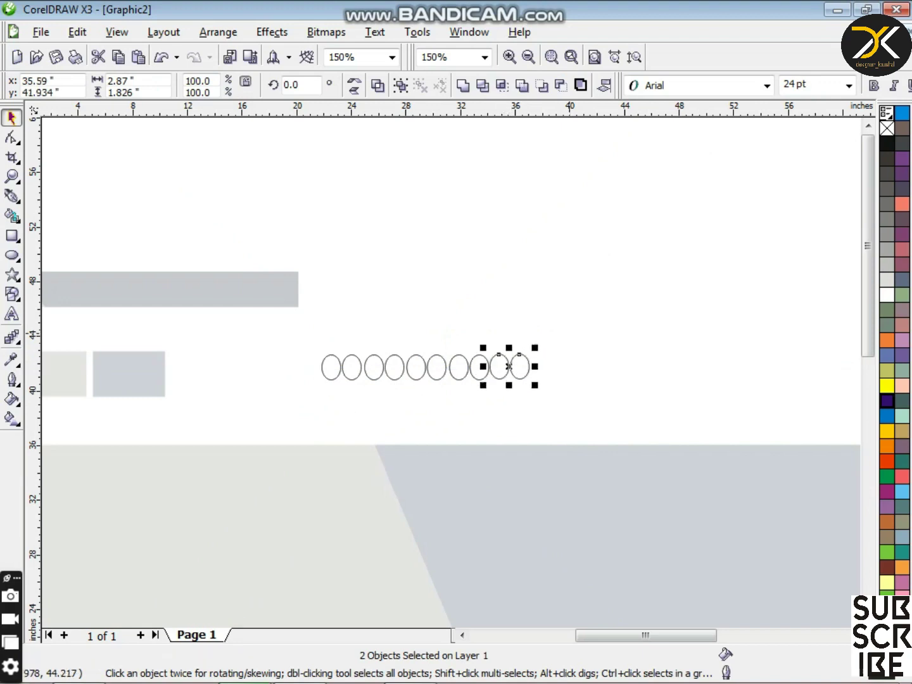
Step: Scale the row of ten ellipses to about 10.2 inches wide and duplicate it just below, offset to the left
click(421, 408)
scroll(421, 407, down, 1)
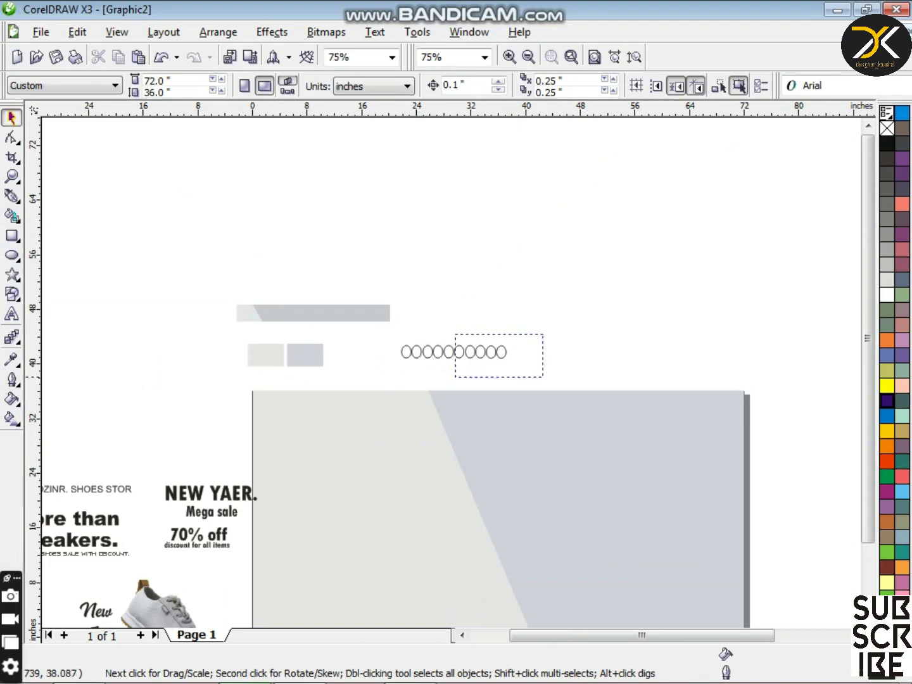
drag(455, 377, 389, 376)
scroll(483, 339, up, 1)
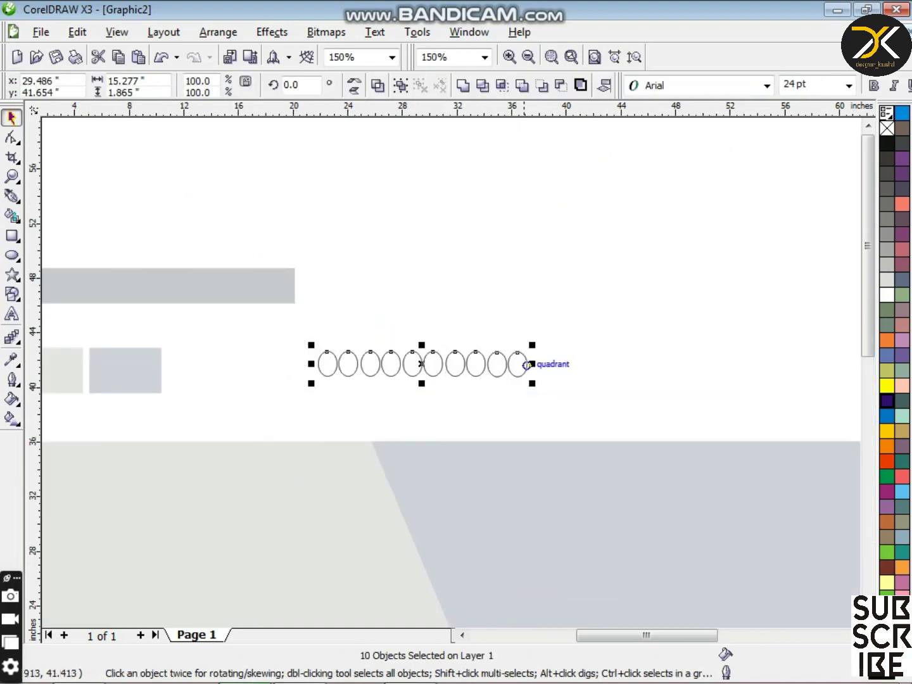
drag(533, 383, 463, 375)
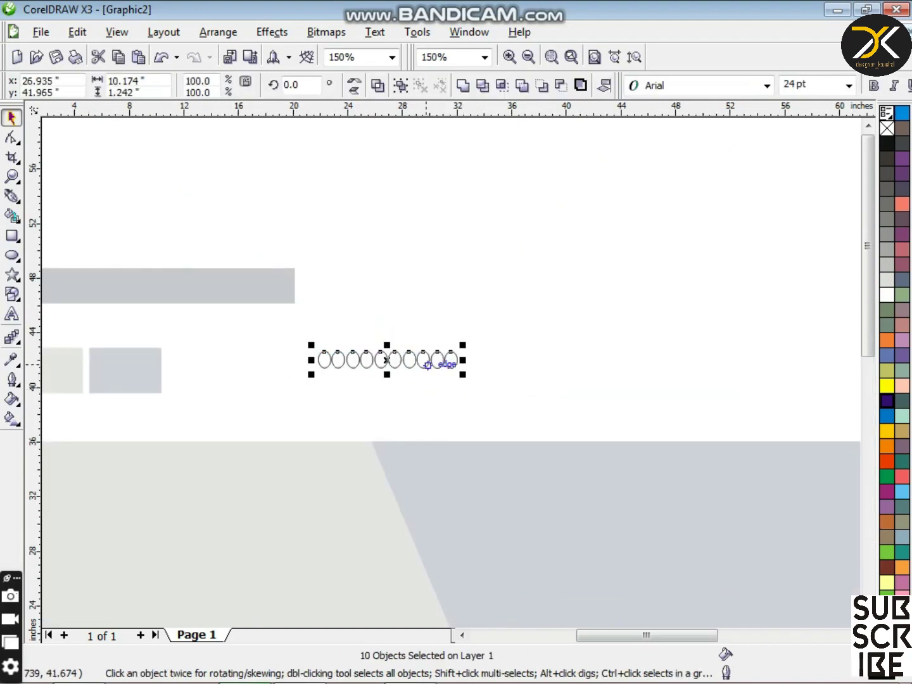
drag(387, 360, 403, 383)
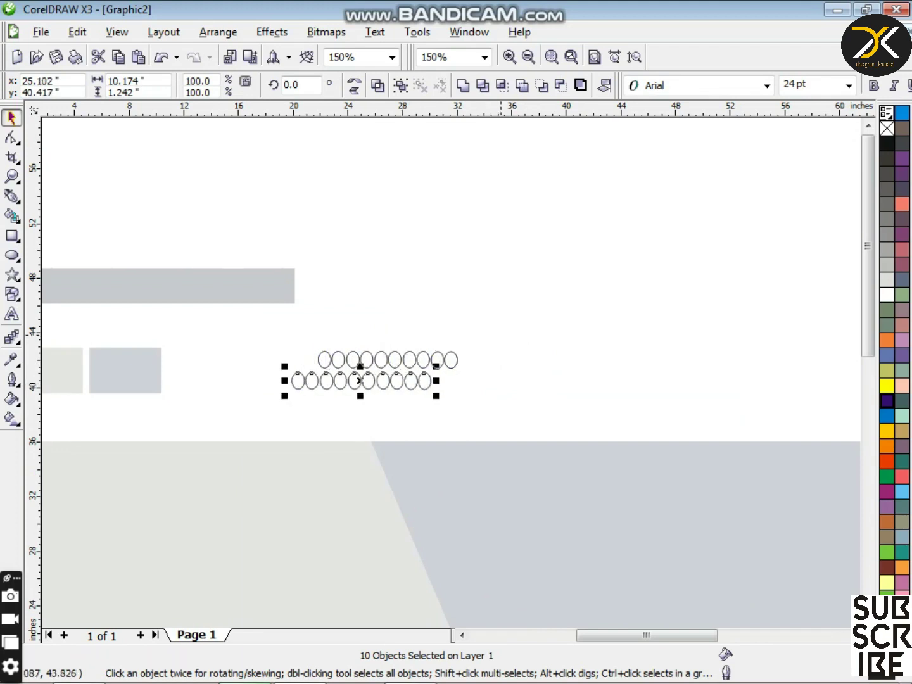
Step: Fill both rows of ellipses with white and remove their outlines
drag(510, 331, 279, 399)
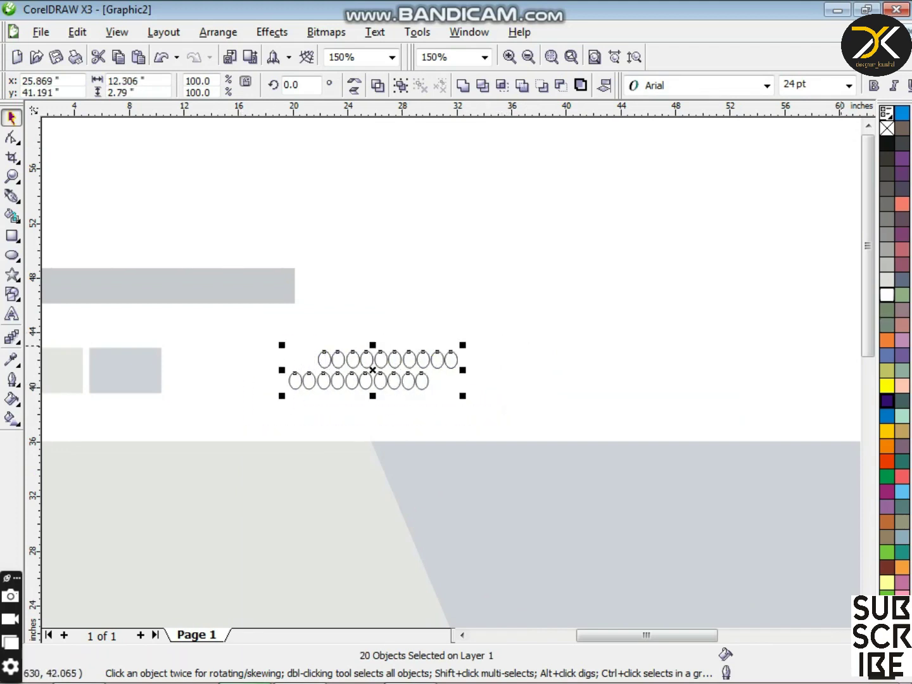
click(12, 399)
click(89, 387)
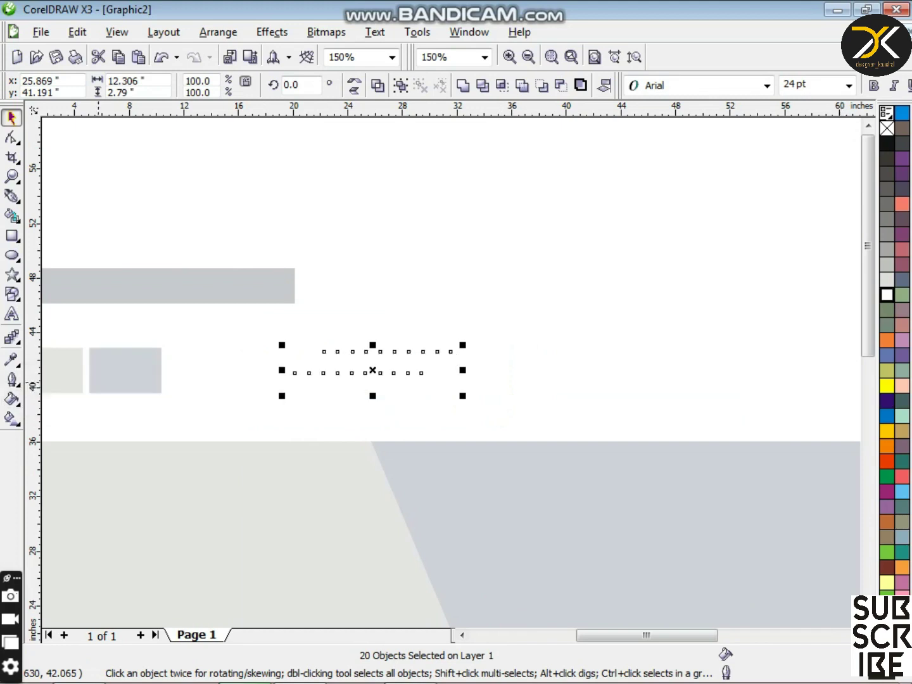
Step: Group the white dots, place them at the banner's top over the diagonal, and scale the group to about 10.1 inches wide
drag(407, 372, 409, 475)
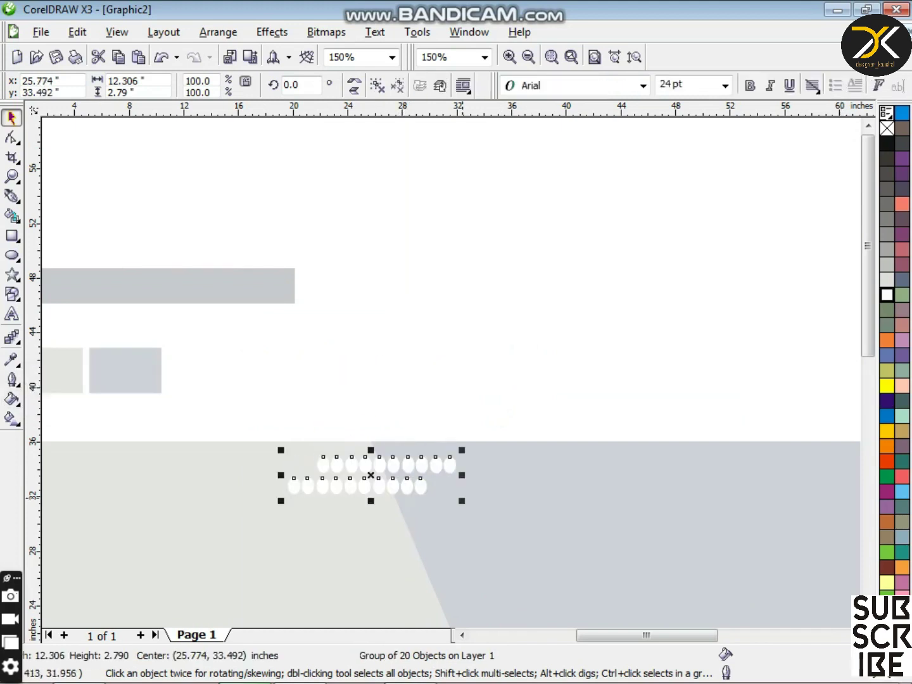
drag(461, 501, 472, 510)
key(Down)
scroll(413, 479, down, 1)
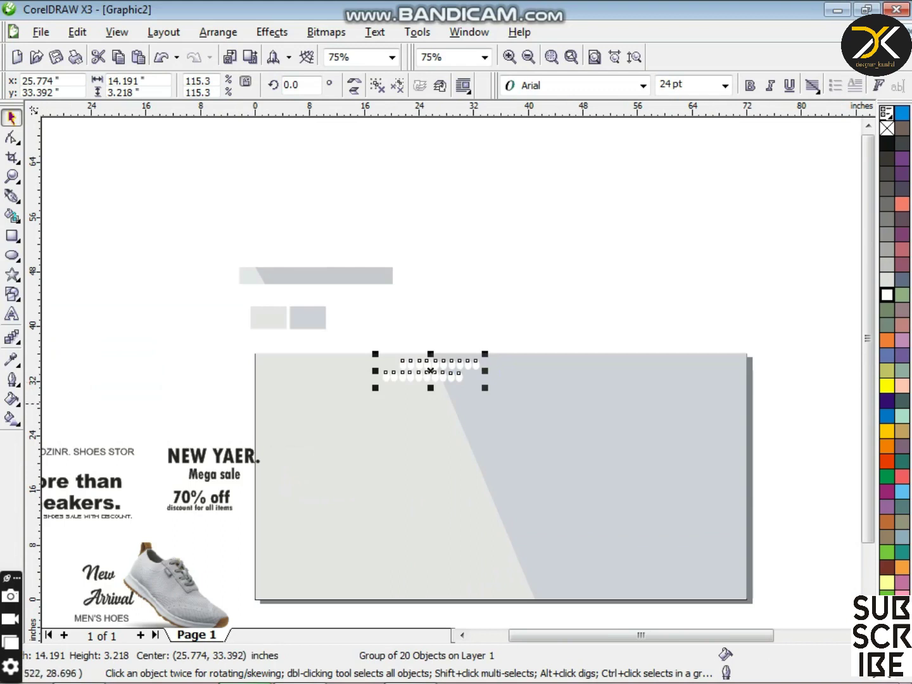
drag(486, 388, 453, 378)
scroll(444, 377, up, 1)
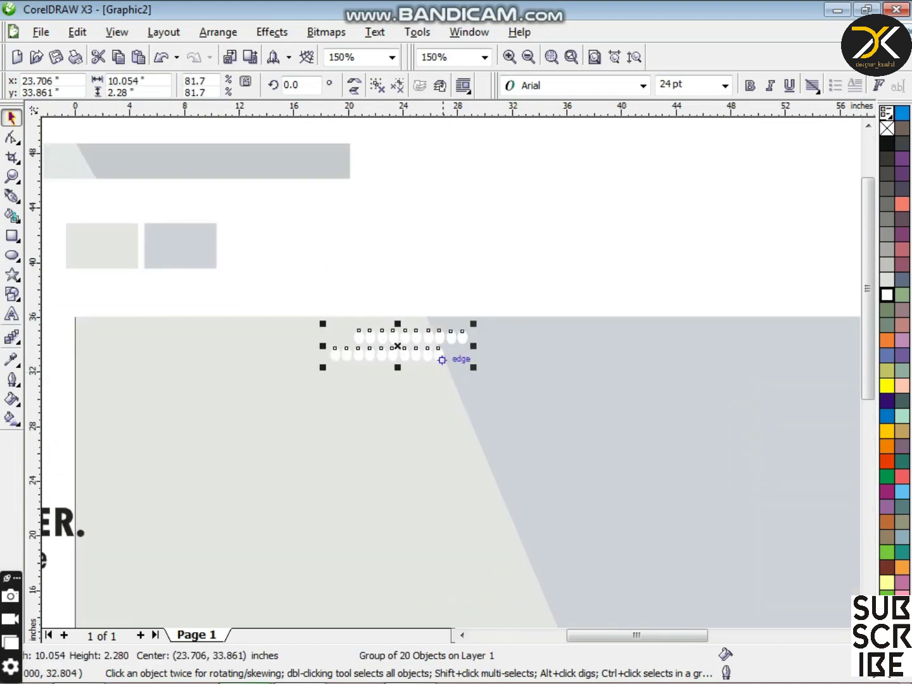
Step: Shift the dot group right and reduce it to about 8.6 by 1.5 inches so the dots look round
drag(436, 337, 469, 338)
drag(431, 368, 431, 355)
click(447, 290)
scroll(376, 362, down, 1)
click(424, 354)
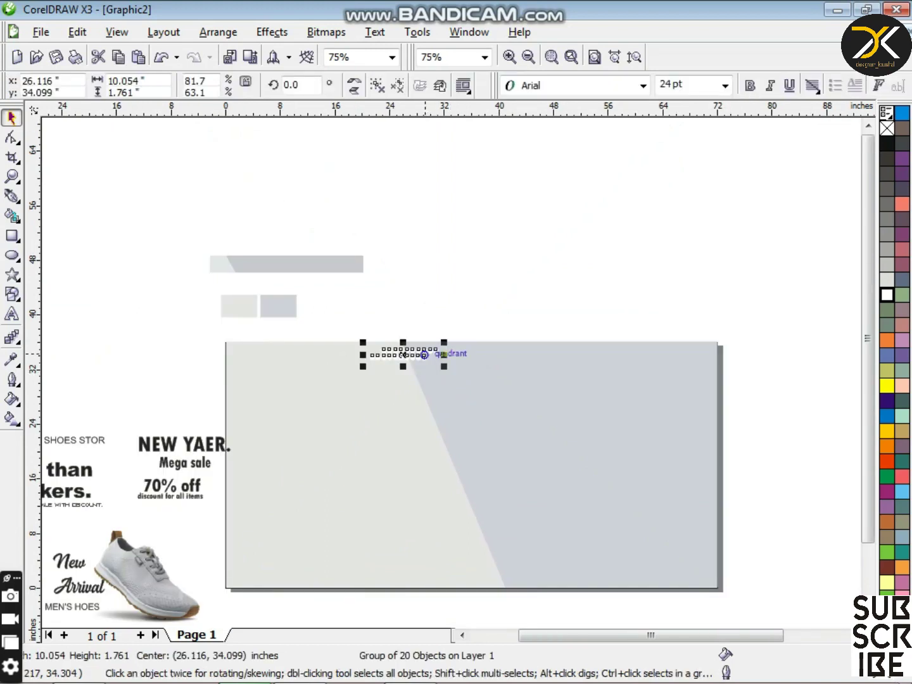
scroll(424, 354, up, 2)
drag(506, 406, 469, 401)
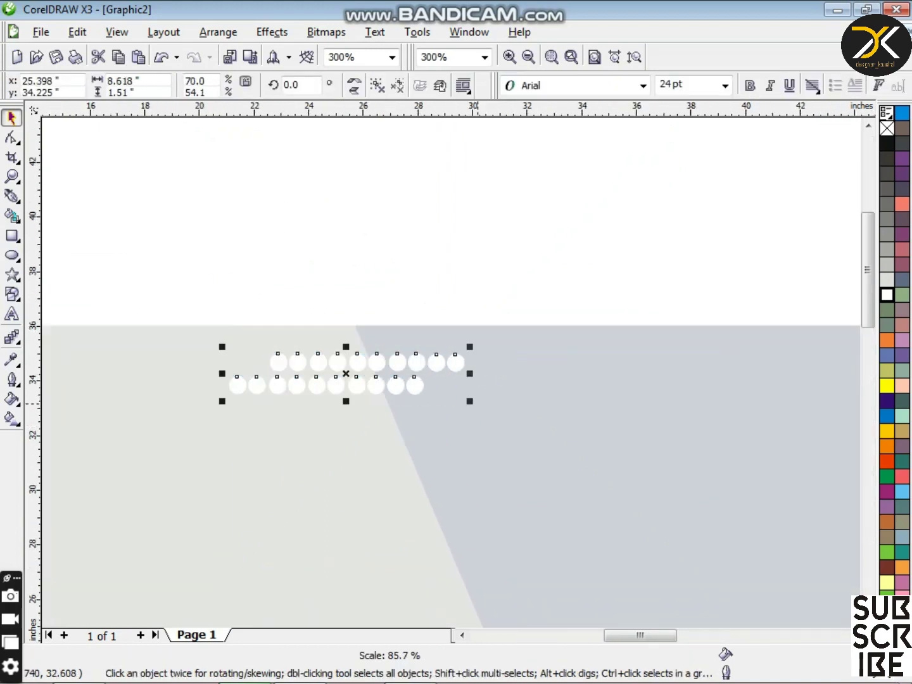
Step: Ungroup the dots and delete all except the first three of the lower row
click(378, 85)
drag(217, 234, 590, 372)
key(Delete)
drag(594, 247, 281, 448)
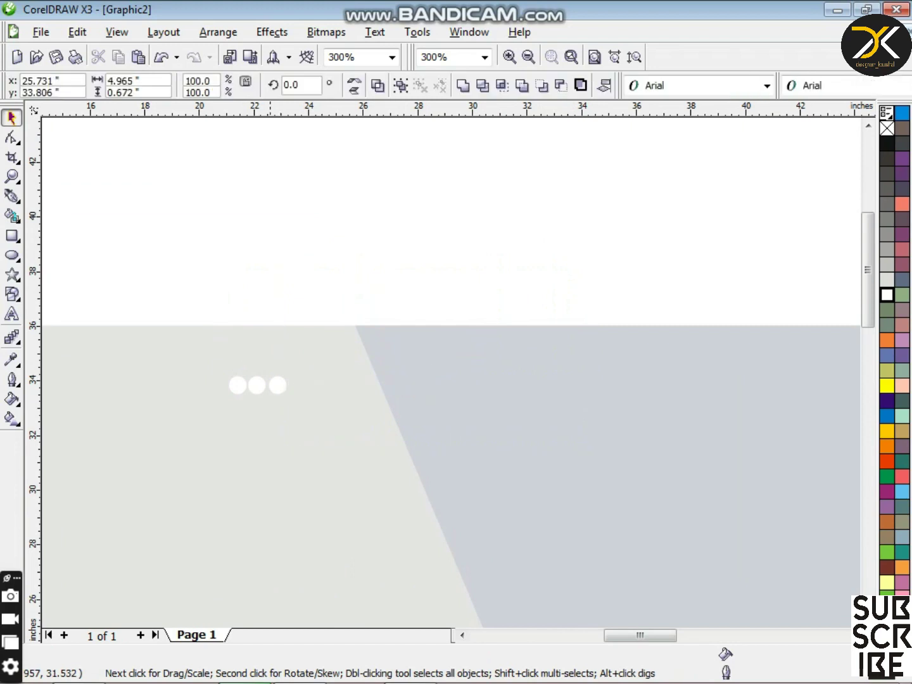
Step: Move the second and third dots right to leave even gaps between the three remaining dots
click(277, 385)
scroll(276, 384, up, 1)
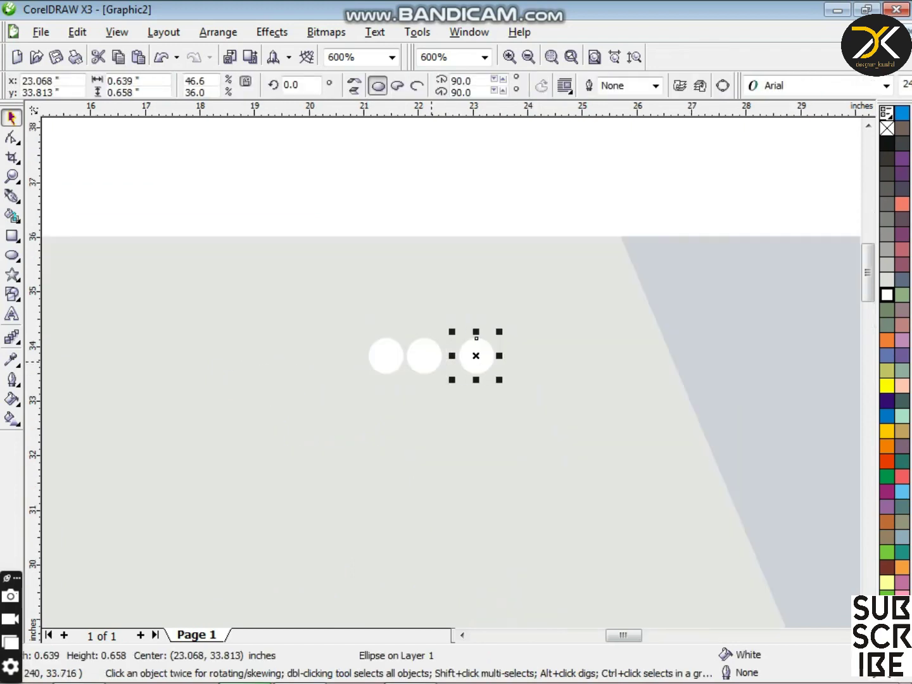
shift+click(431, 360)
key(Right)
key(Right)
Step: Duplicate the three dots twice to the right, making an evenly spaced row of nine
shift+click(382, 357)
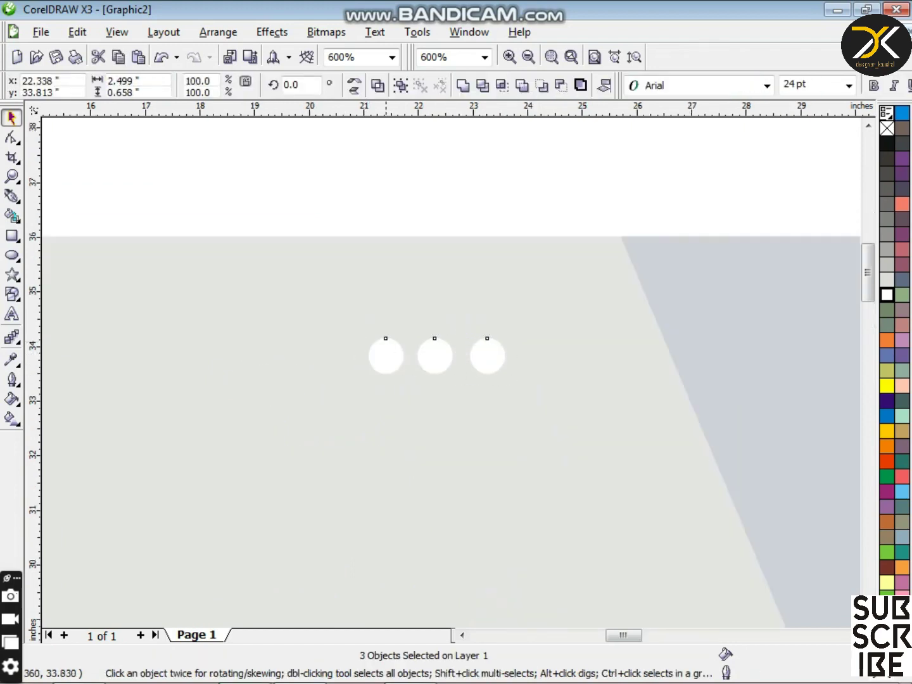
drag(387, 356, 540, 356)
scroll(541, 357, up, 1)
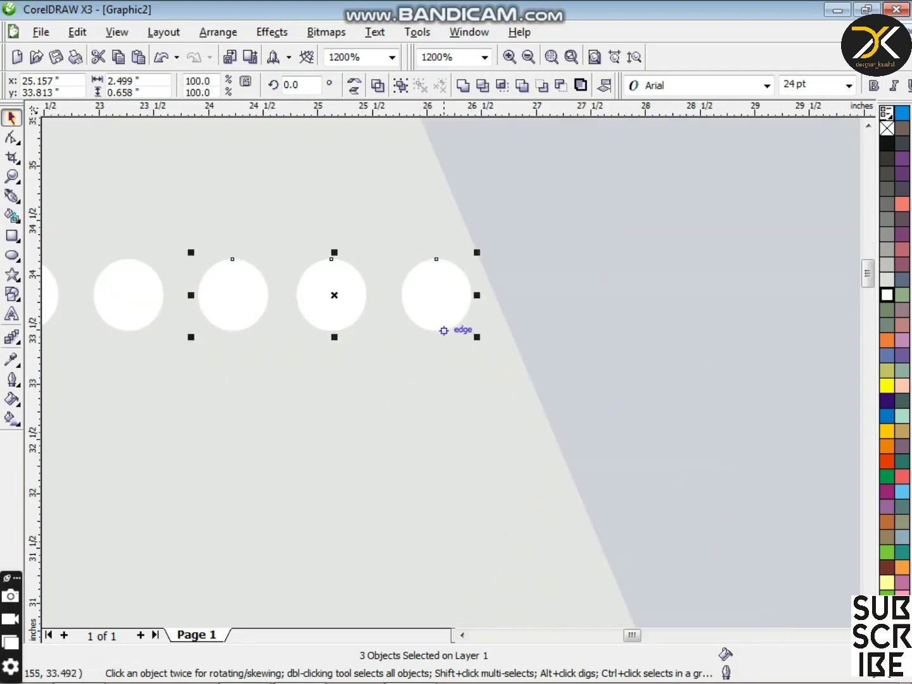
scroll(450, 374, up, 1)
scroll(451, 374, down, 1)
scroll(450, 375, up, 1)
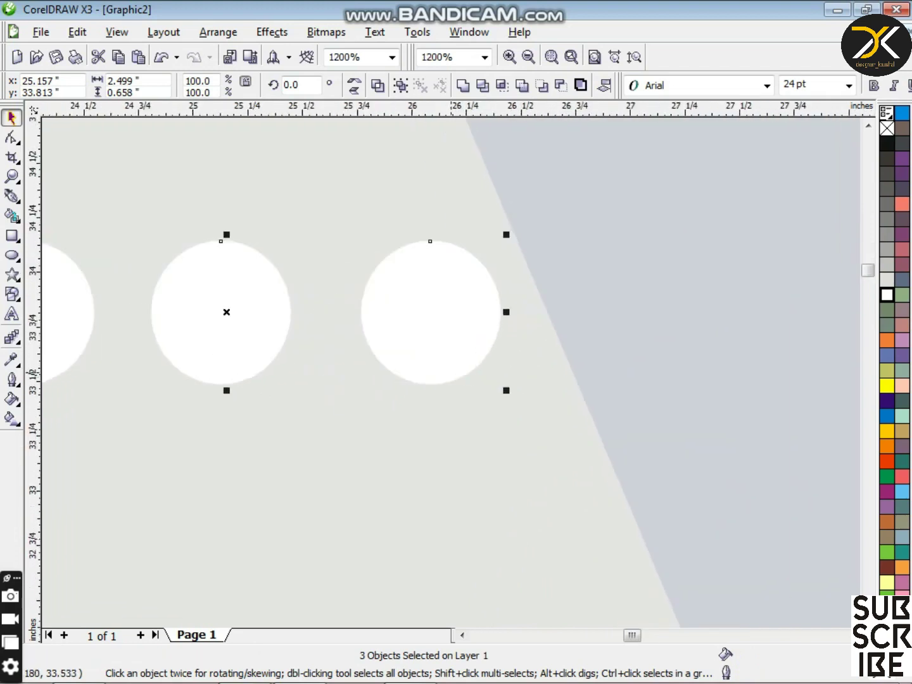
scroll(453, 373, down, 1)
drag(419, 348, 720, 348)
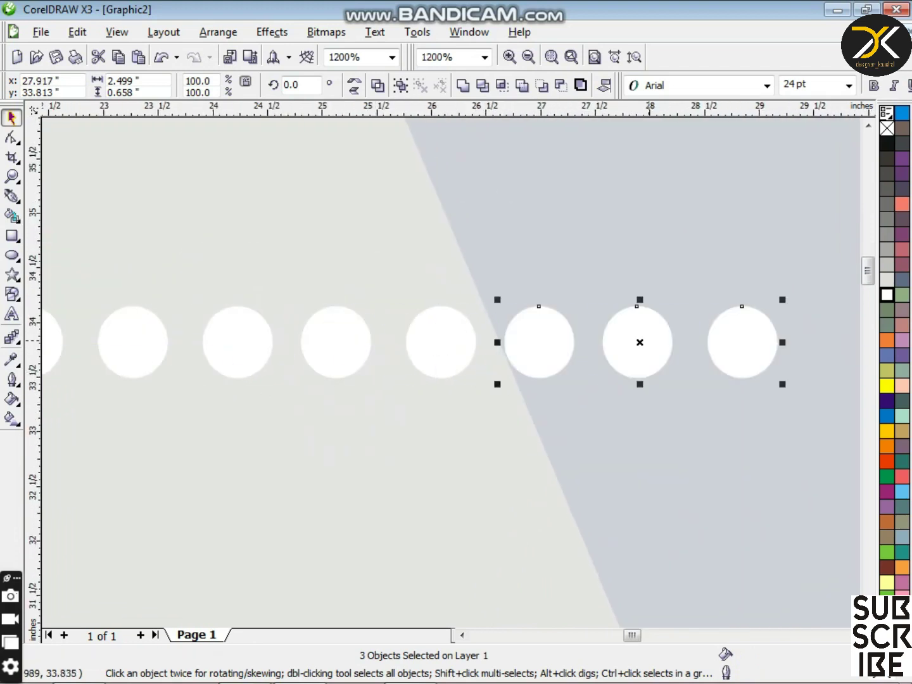
scroll(451, 372, down, 2)
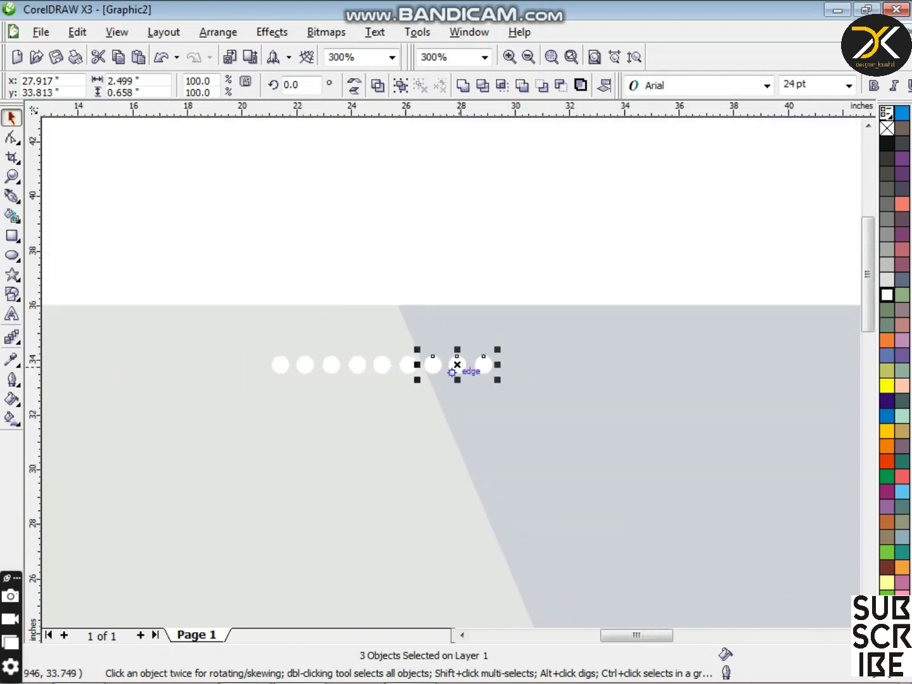
Step: Extend the row to fifteen dots and duplicate it as a second row just above, offset to the right
drag(458, 366, 607, 364)
drag(731, 250, 247, 387)
drag(652, 351, 525, 349)
drag(395, 366, 450, 348)
drag(702, 259, 214, 448)
drag(423, 357, 423, 348)
Step: Place a copy of the two-row dot pattern near the banner's right edge, slightly lower than the original
scroll(447, 378, down, 3)
scroll(472, 385, up, 1)
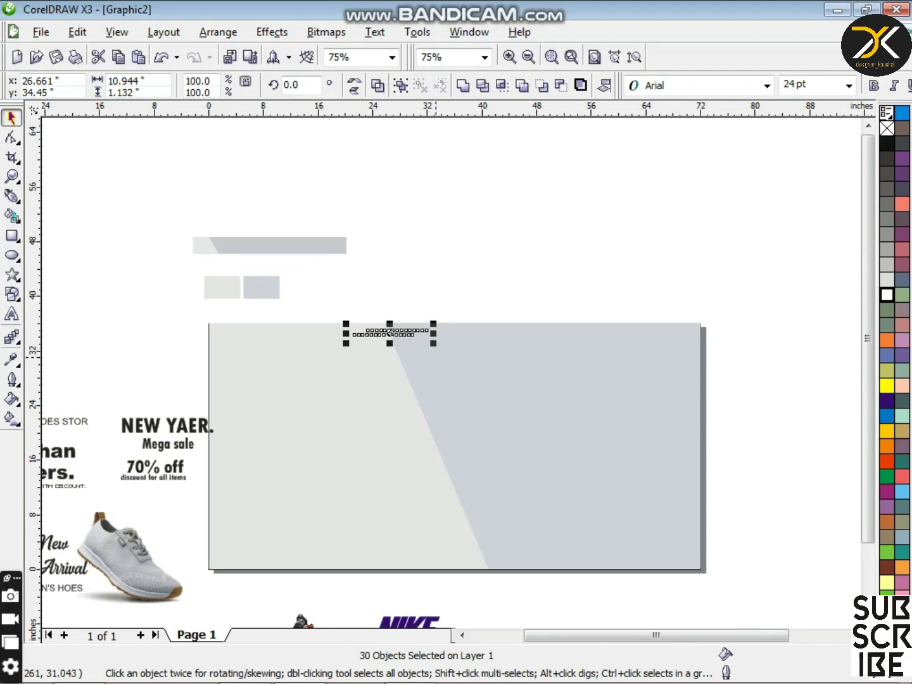
drag(408, 329, 666, 362)
right_click(666, 361)
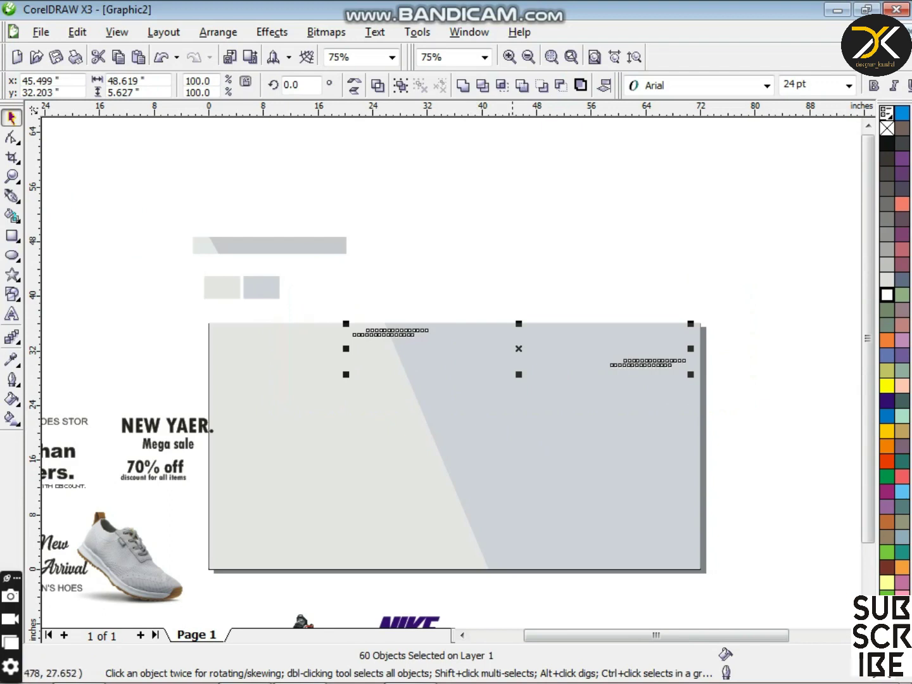
Step: Stretch the two white dot patterns together slightly downward
drag(518, 374, 519, 379)
click(546, 278)
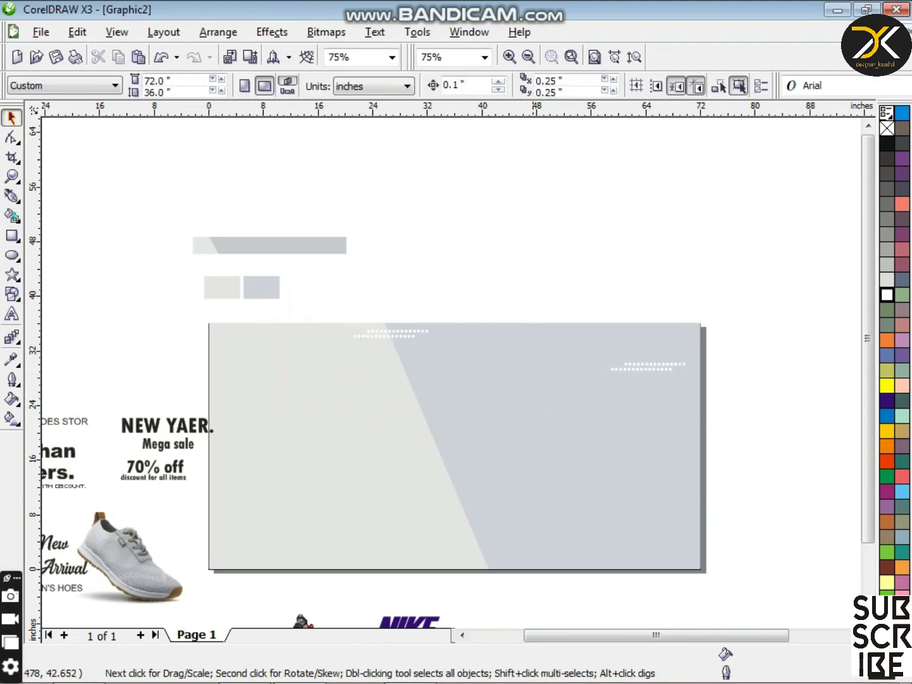
Step: Place the "DZINR. SHOES STOR" text in the banner's upper-left corner and make it bold
drag(867, 370, 867, 408)
drag(656, 635, 627, 635)
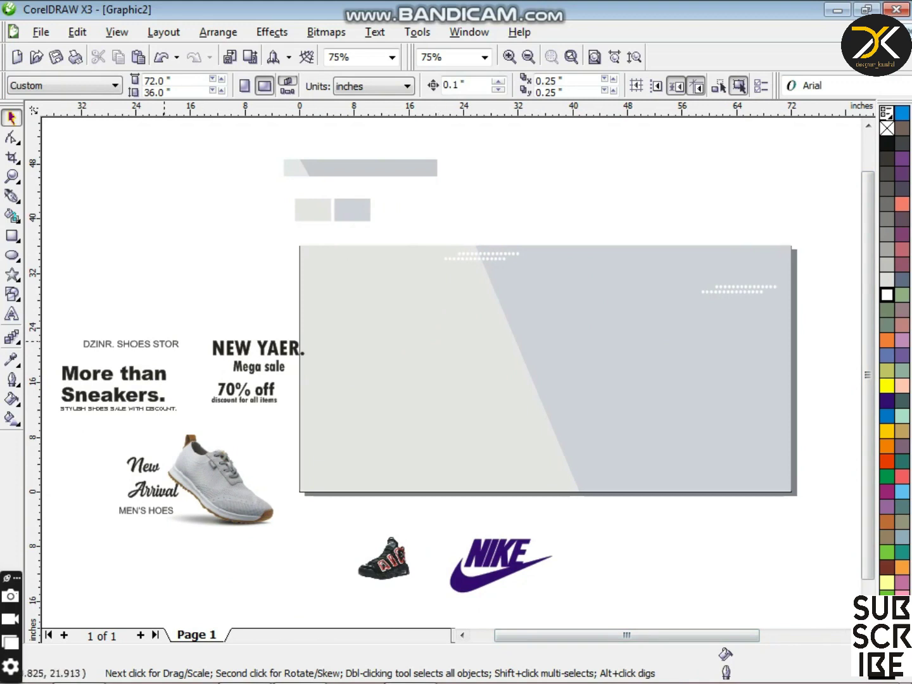
drag(131, 344, 356, 254)
scroll(353, 266, down, 1)
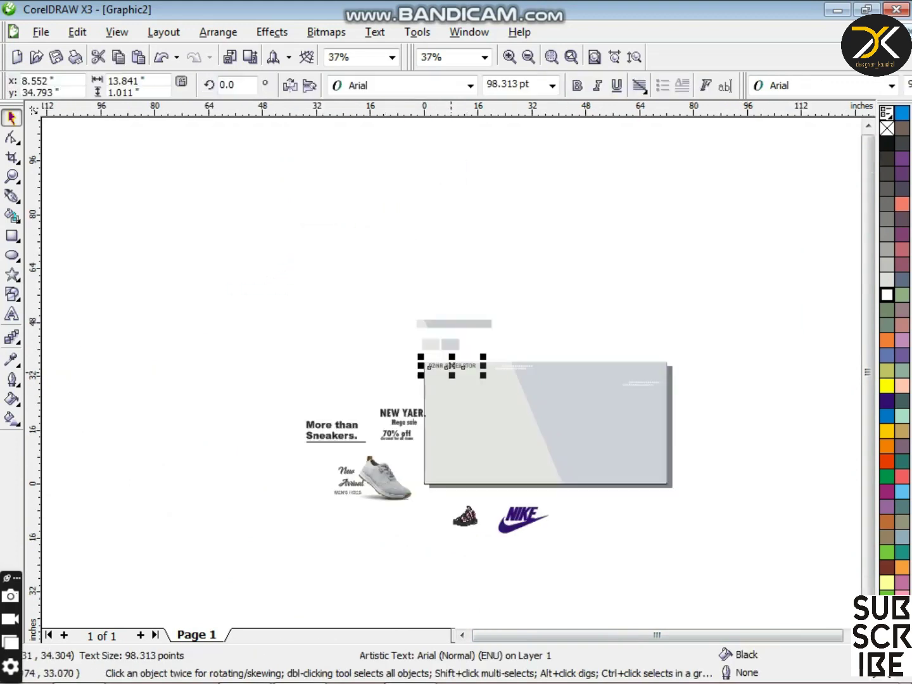
click(577, 86)
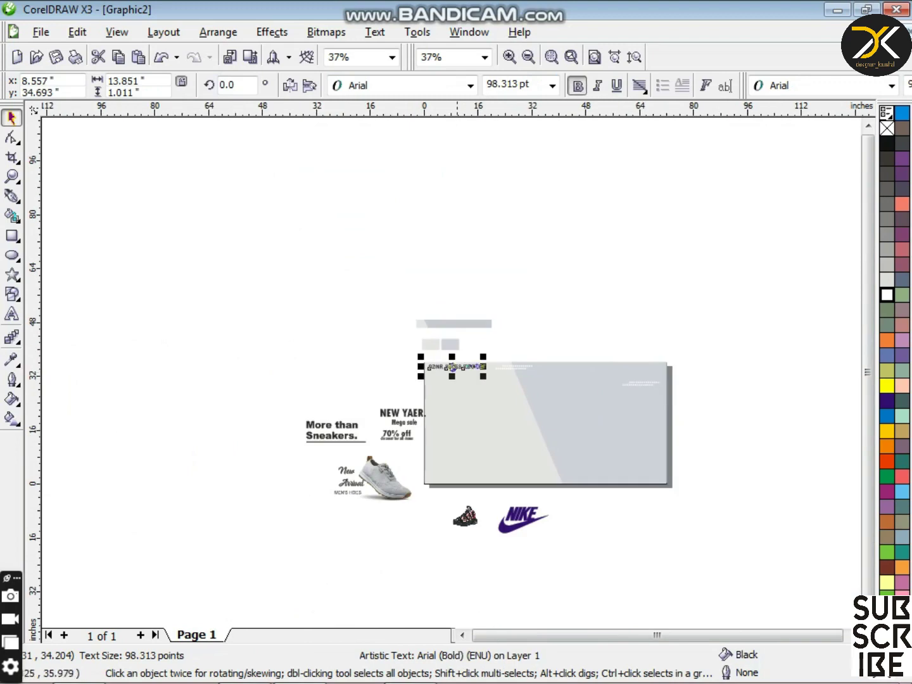
Step: Break the text onto two lines after "DZINR." and split the lines into separate text objects
scroll(452, 367, up, 4)
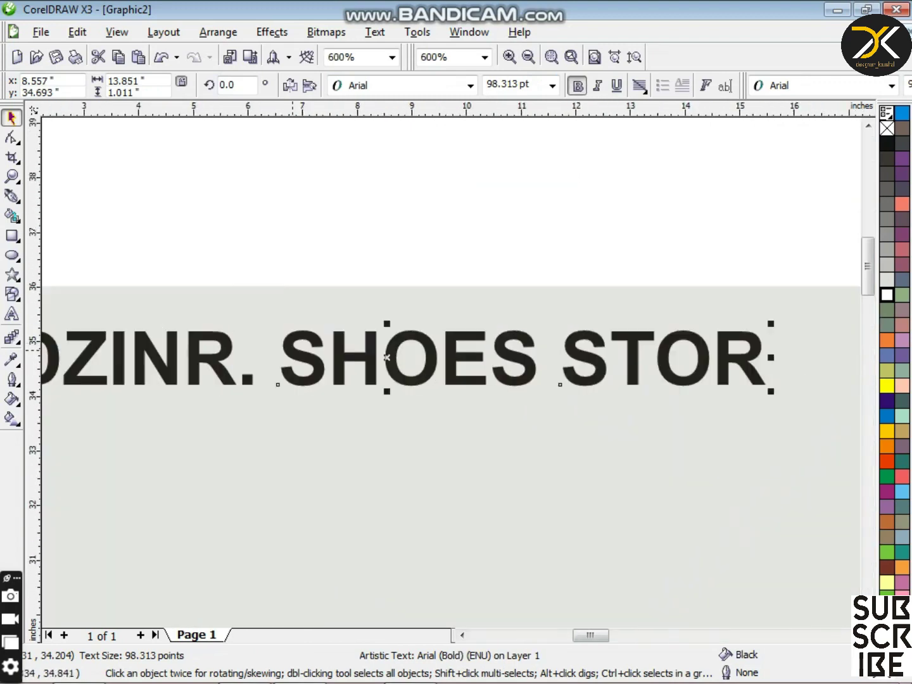
double_click(293, 351)
text(\)
key(BackSpace)
key(Return)
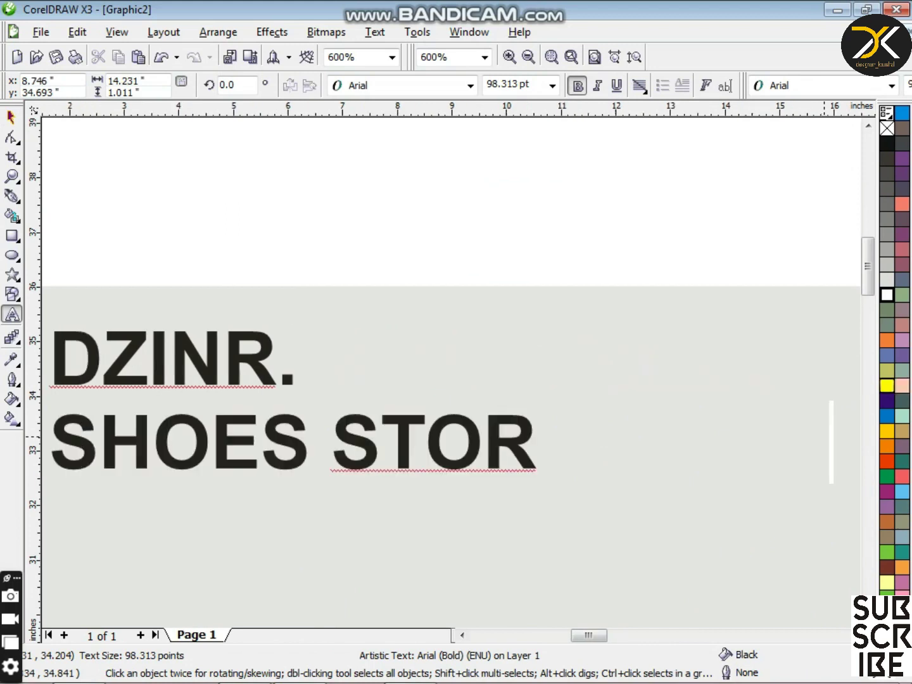
key(ctrl+space)
key(ctrl+k)
Step: Enlarge the "DZINR." text to about 117.5 pt and fill it with dark maroon C73 M92 Y78 K34
click(271, 361)
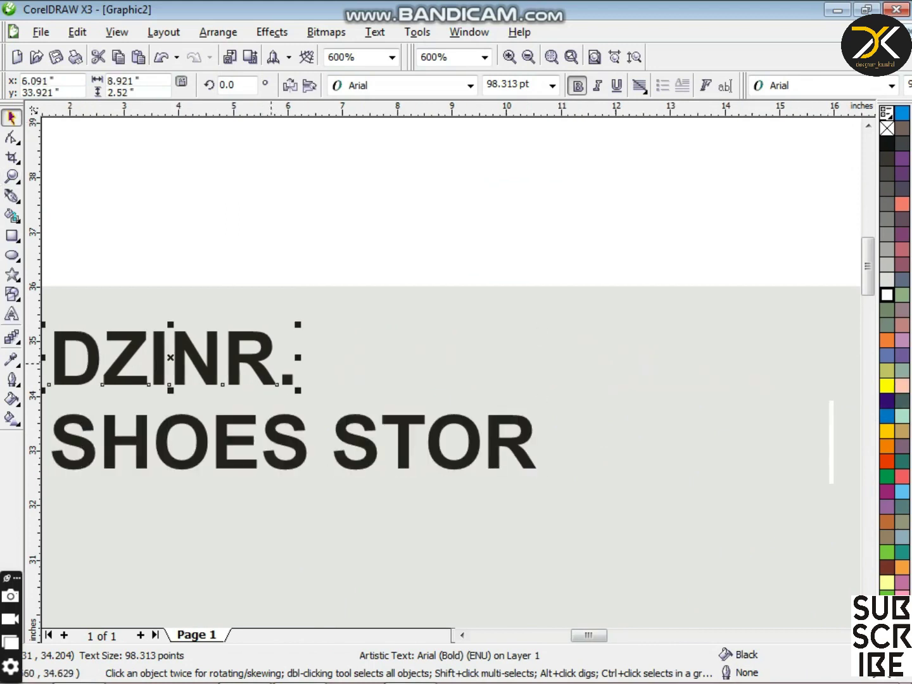
scroll(276, 365, down, 1)
drag(465, 387, 476, 391)
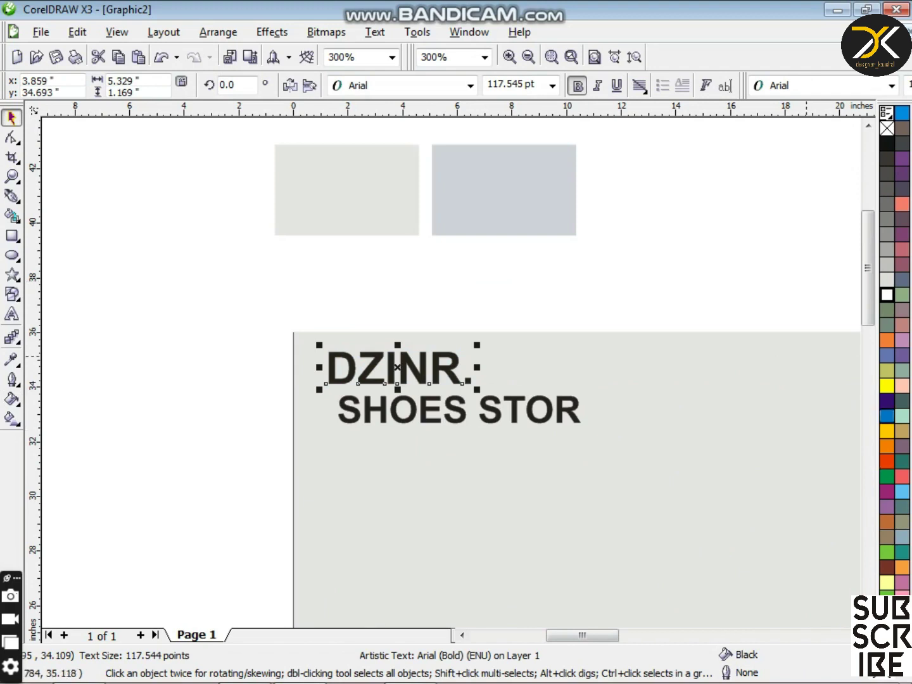
click(886, 566)
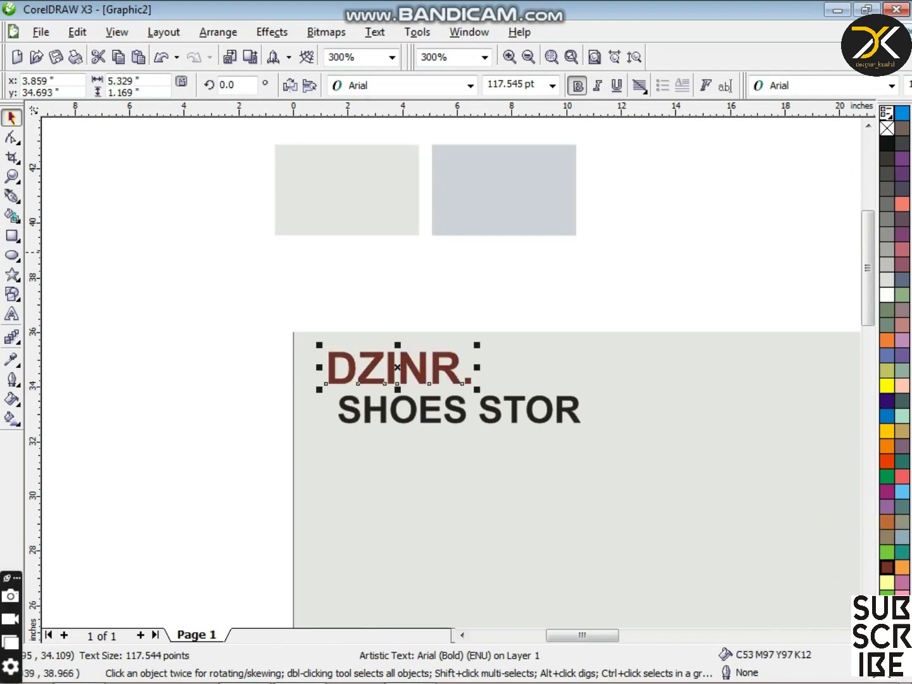
click(886, 567)
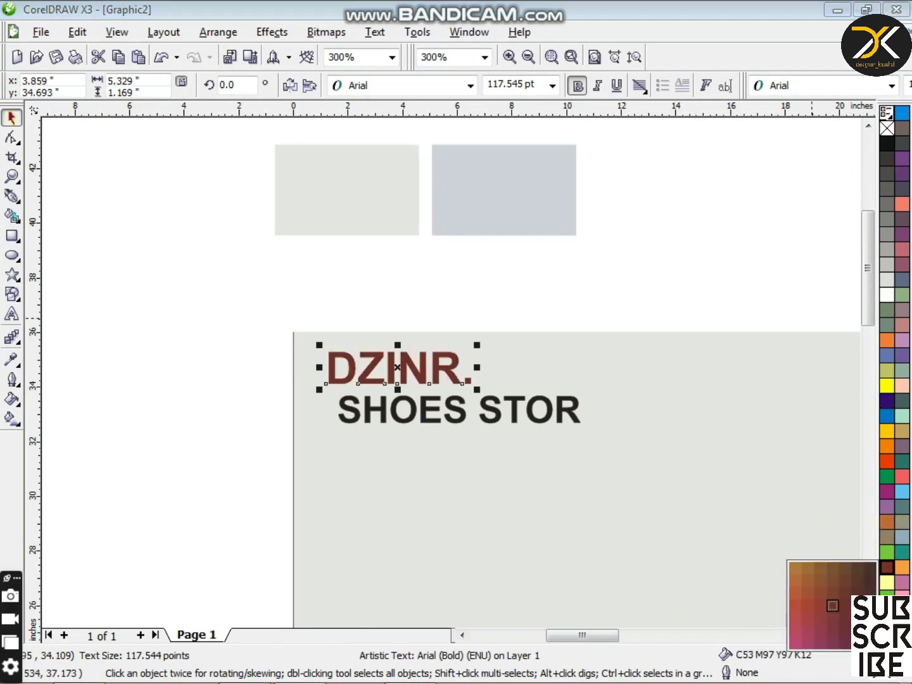
click(807, 618)
Step: Change the font of the "DZINR." text to Anton
click(326, 32)
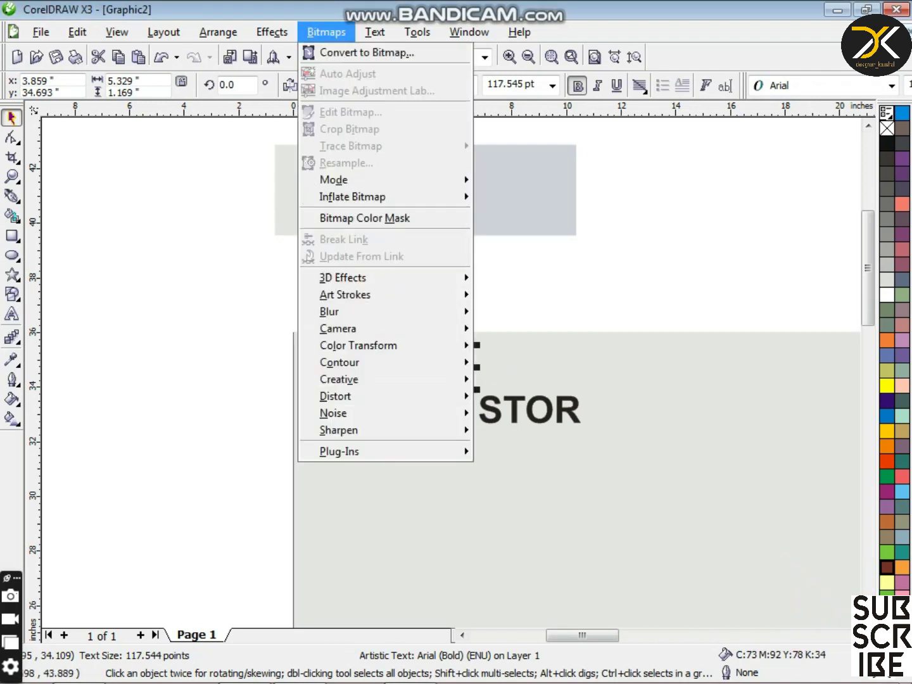
click(416, 31)
click(470, 86)
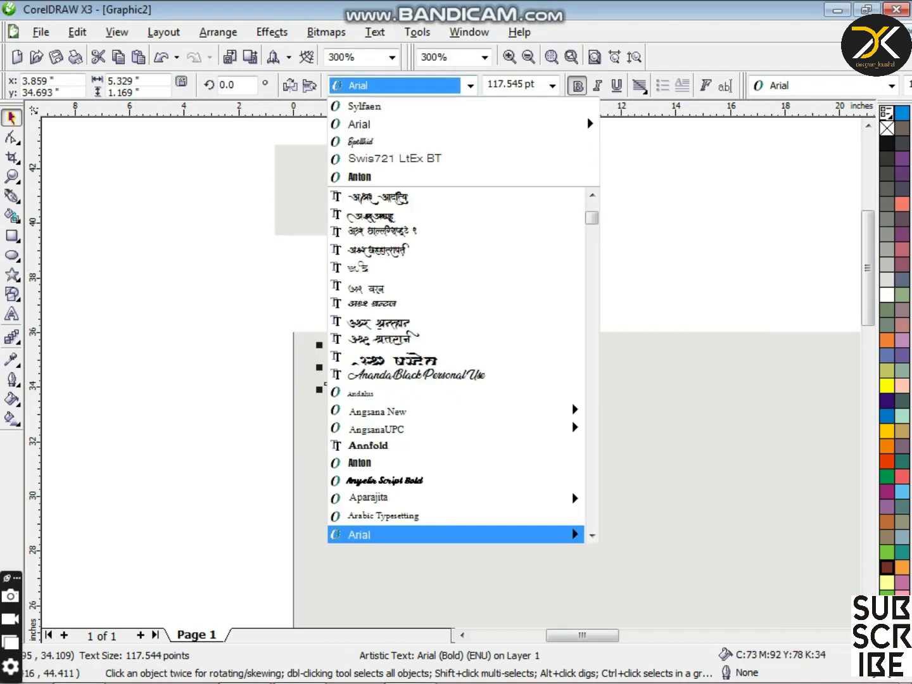
click(360, 462)
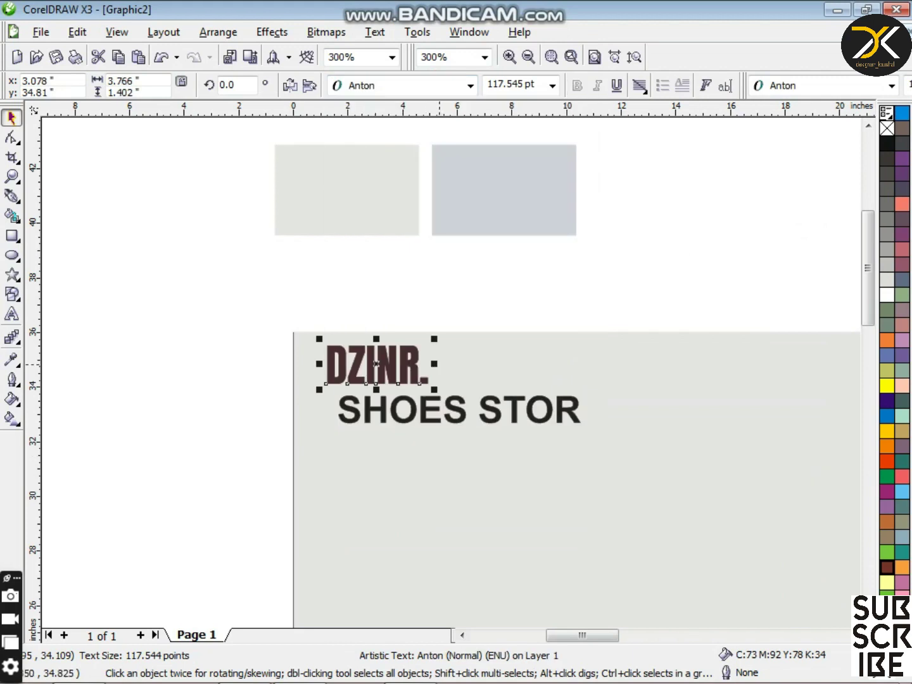
click(285, 326)
Step: Move "SHOES STOR" directly after "DZINR." and shrink it to about 65.8 pt
drag(376, 422, 469, 383)
drag(678, 350, 597, 358)
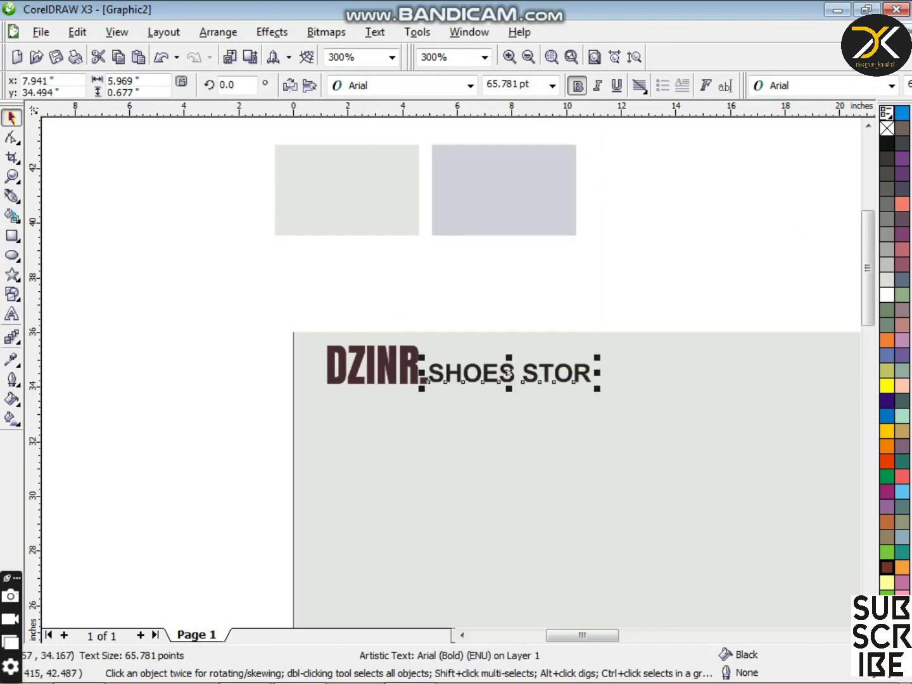
key(Right)
Step: Remove the bold from "SHOES STOR", line it up with the base of "DZINR." and stretch it to about 0.92 inches tall
click(576, 86)
scroll(528, 349, up, 1)
key(Down)
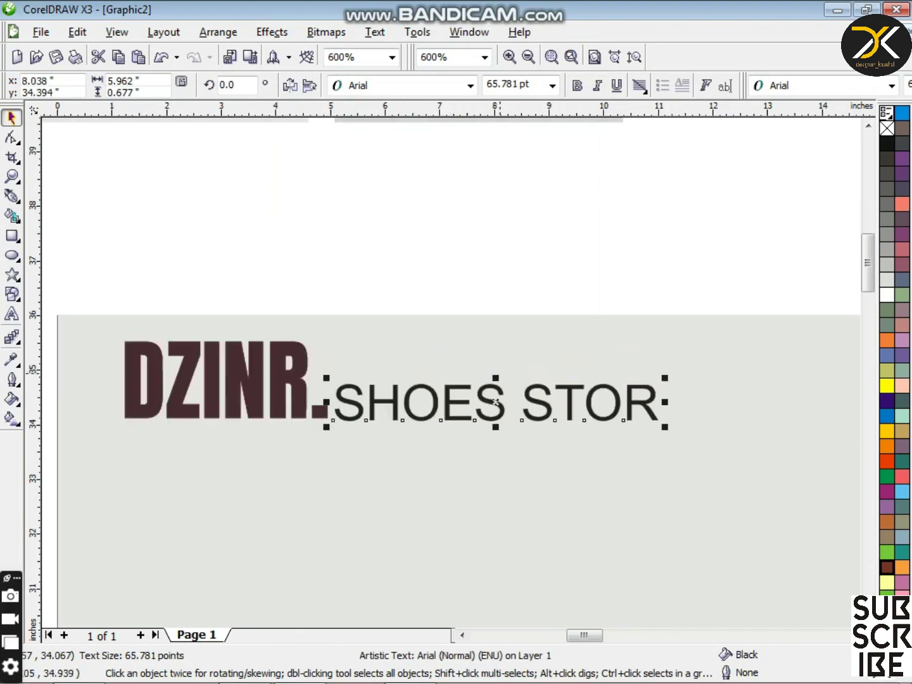
key(Left)
drag(494, 372, 498, 359)
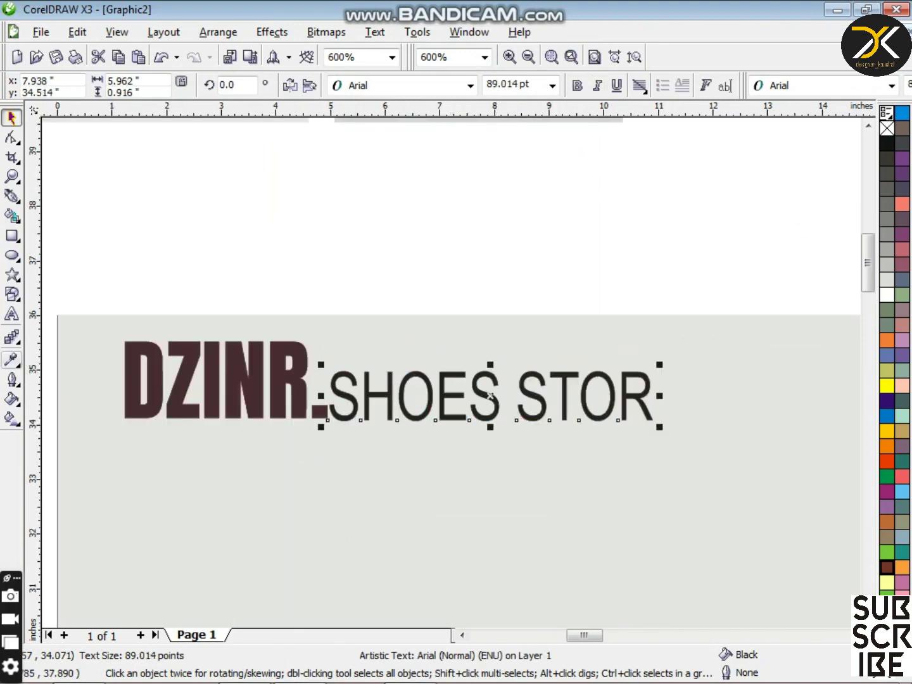
Step: Apply the sampled pale blue-grey C12 M9 Y8 K0 to "SHOES STOR" and darken its uniform fill to a medium blue-grey
click(12, 359)
scroll(452, 387, up, 2)
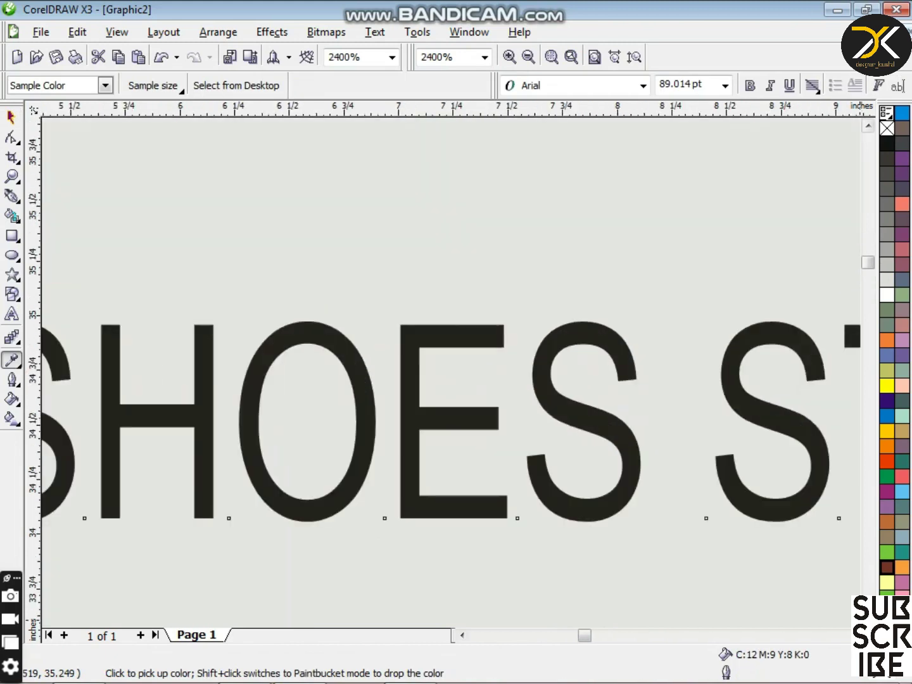
shift+click(784, 505)
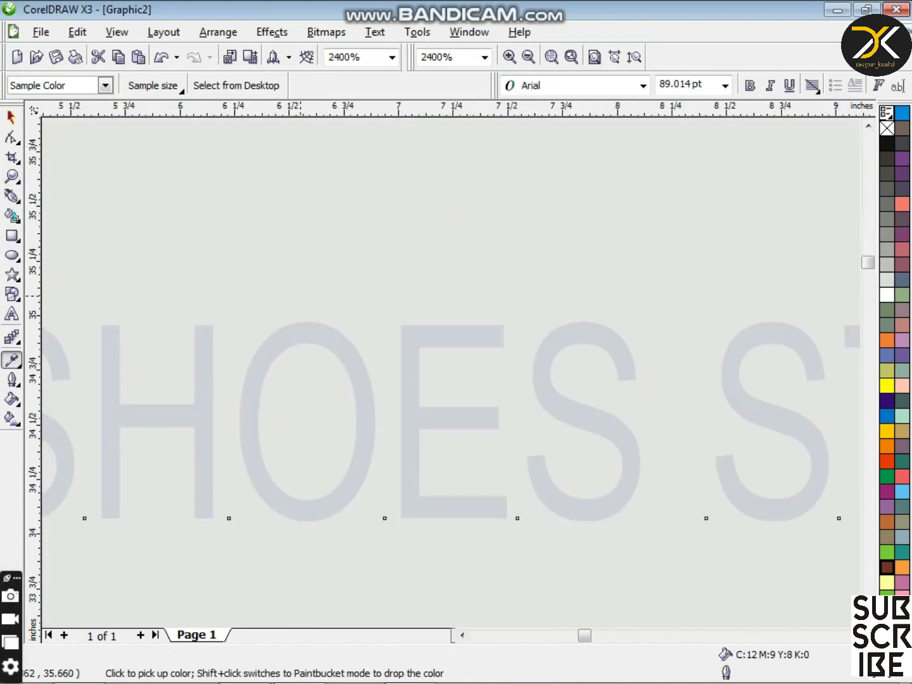
click(11, 117)
click(11, 399)
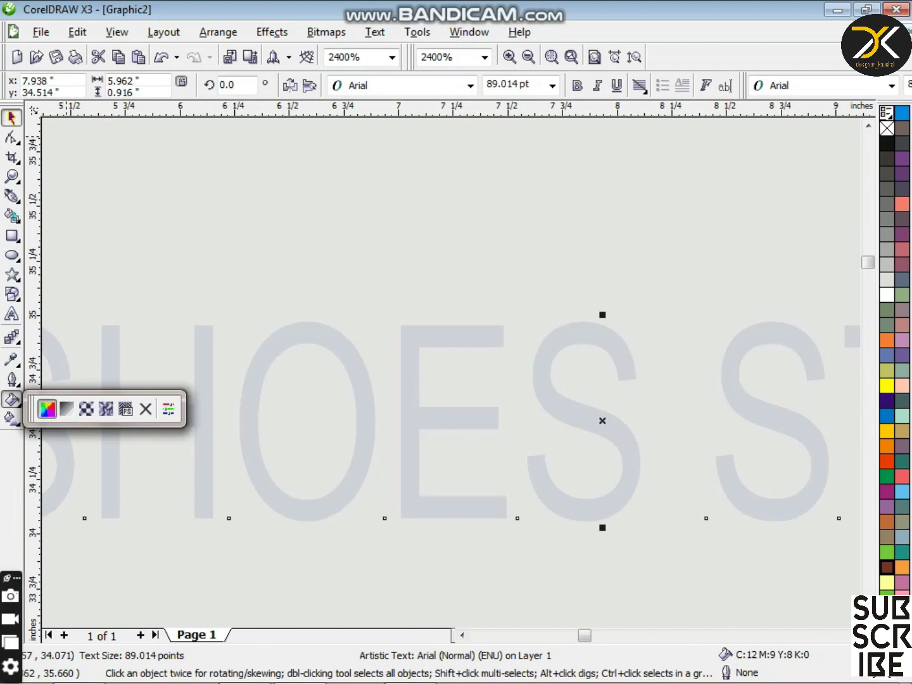
click(46, 408)
drag(339, 358, 561, 345)
key(Return)
Step: Enlarge "DZINR." and "SHOES STOR" together and nudge them slightly down and right within the banner's corner
scroll(365, 417, down, 3)
scroll(482, 374, down, 1)
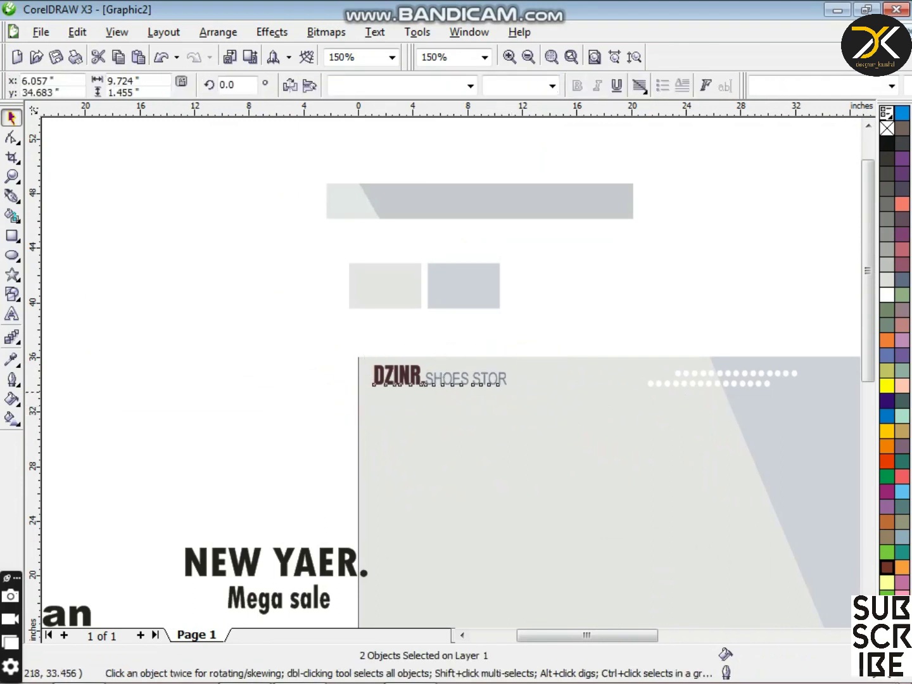
drag(511, 390, 553, 403)
key(Down)
key(Down)
key(Right)
key(Right)
click(556, 322)
Step: Move the grey shoe image to the banner's middle and draw a rectangle about 25 × 25.6 inches around it
scroll(550, 490, down, 1)
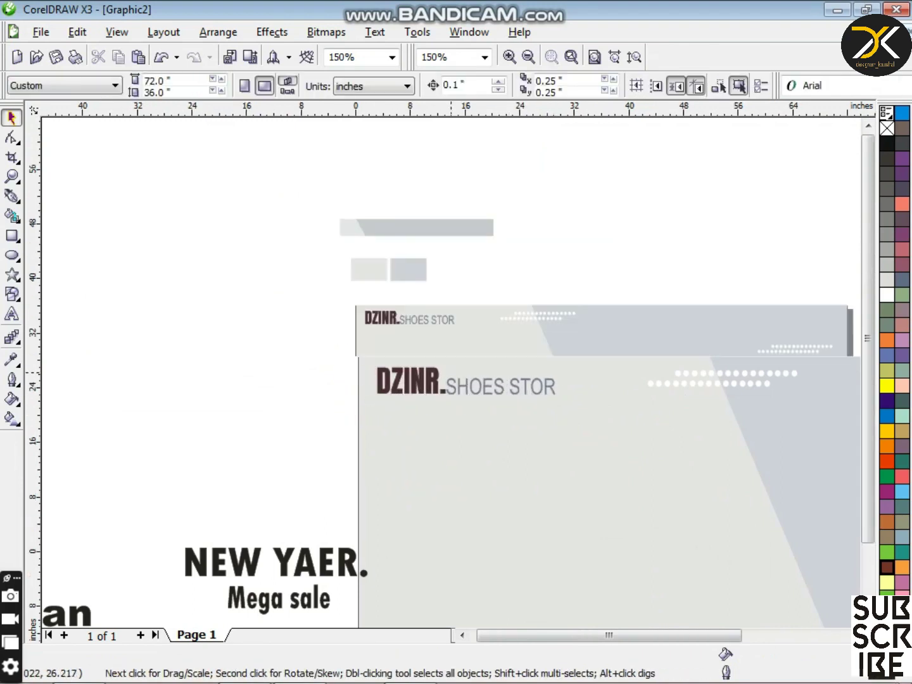
drag(282, 526, 596, 418)
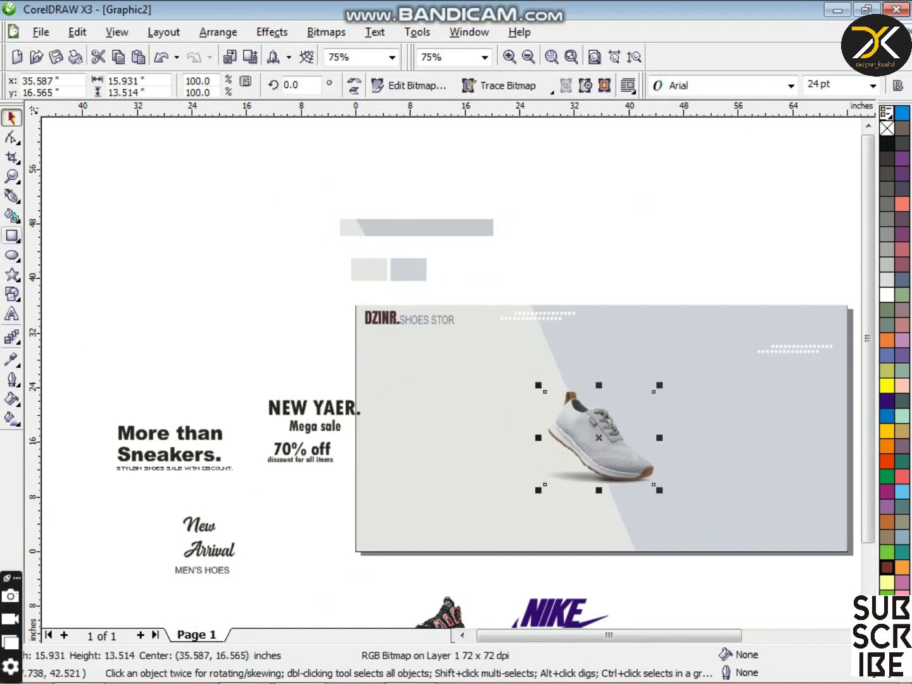
key(F6)
drag(511, 352, 690, 527)
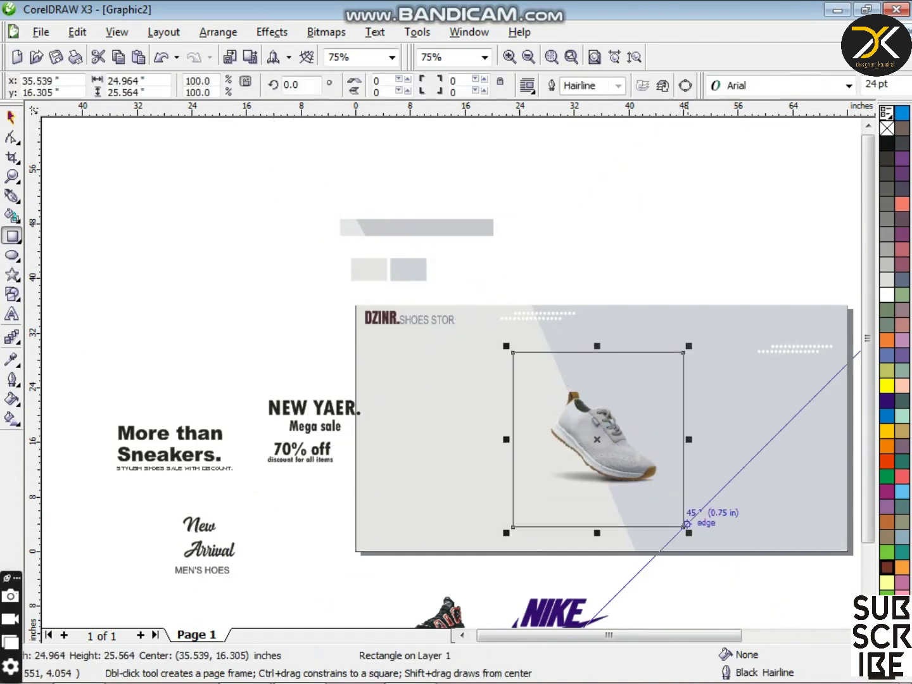
Step: Give the rectangle around the shoe a white outline 15 pt wide
key(F12)
double_click(322, 255)
text(15)
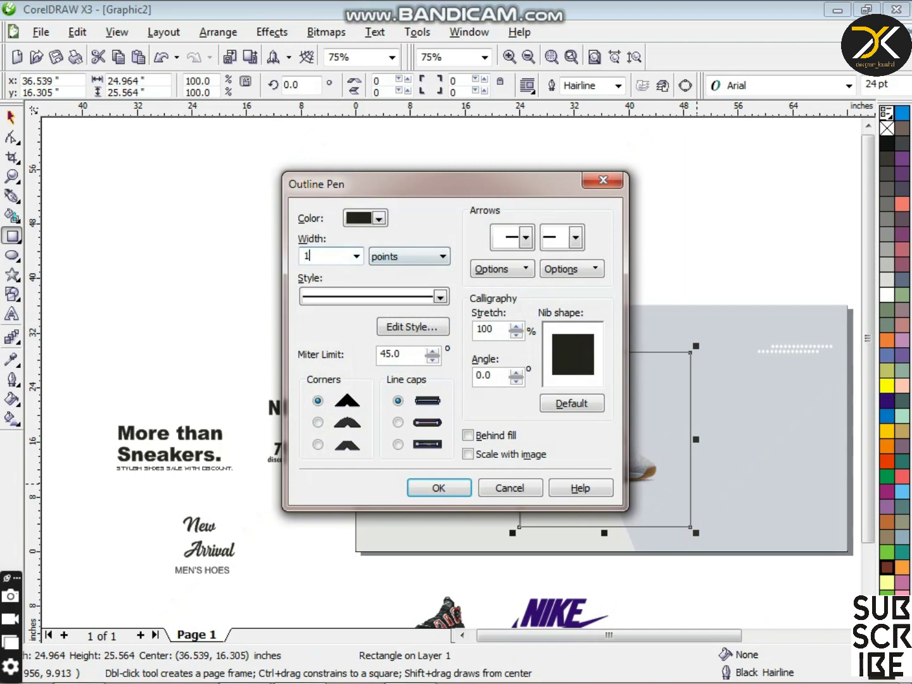
click(379, 219)
drag(437, 308, 437, 264)
click(408, 251)
key(Return)
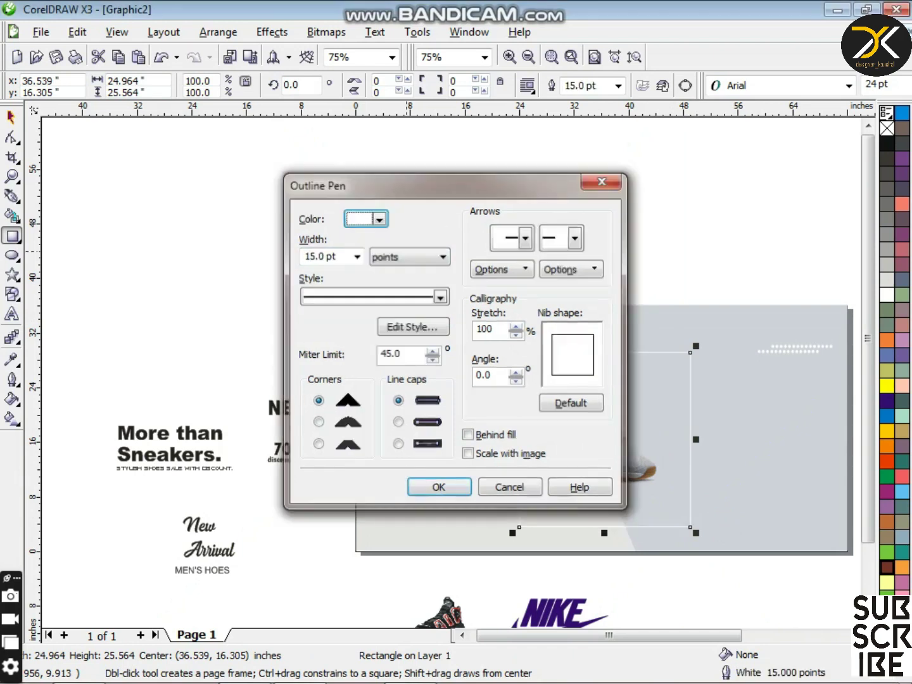
Step: Nudge the rectangle slightly right and thicken its white outline to 25 pt
key(Right)
key(F12)
text(25)
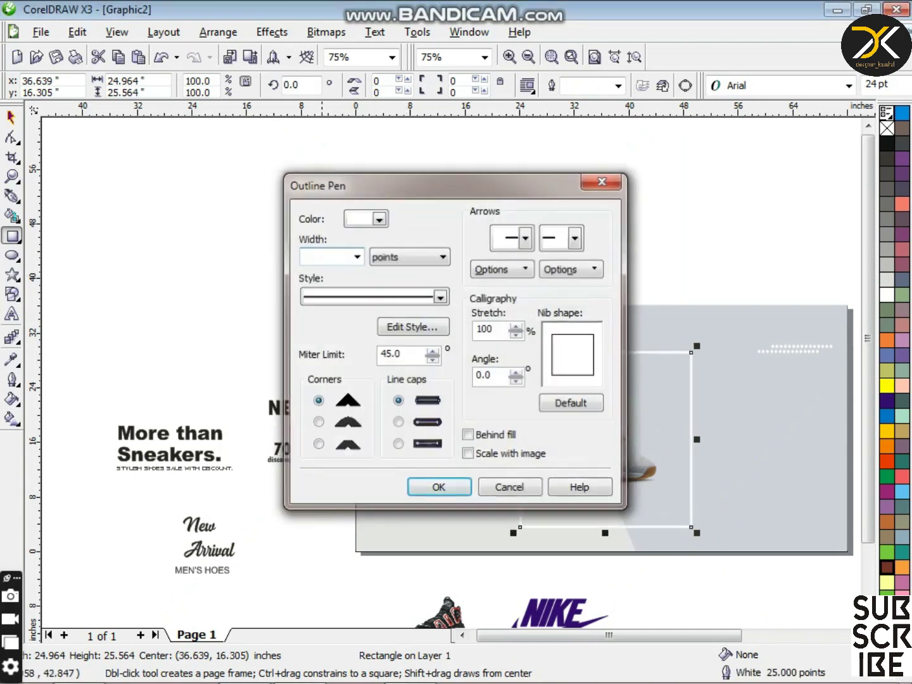
key(Return)
click(12, 117)
click(165, 223)
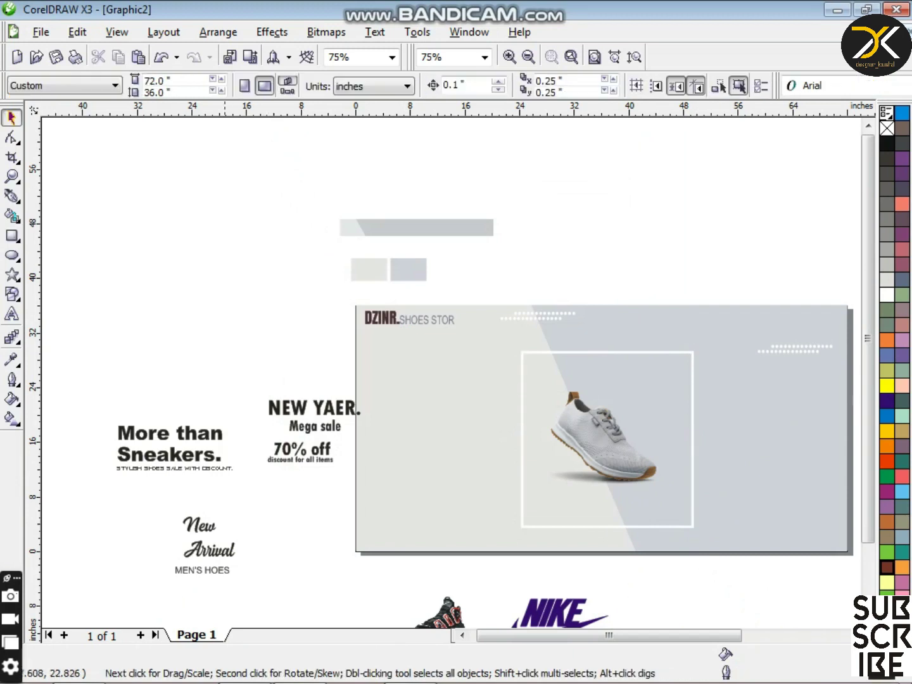
Step: Move the "More than Sneakers." headline and its tagline onto the banner's left part, enlarging and stretching them below the shop name
drag(162, 442, 243, 484)
drag(174, 448, 416, 429)
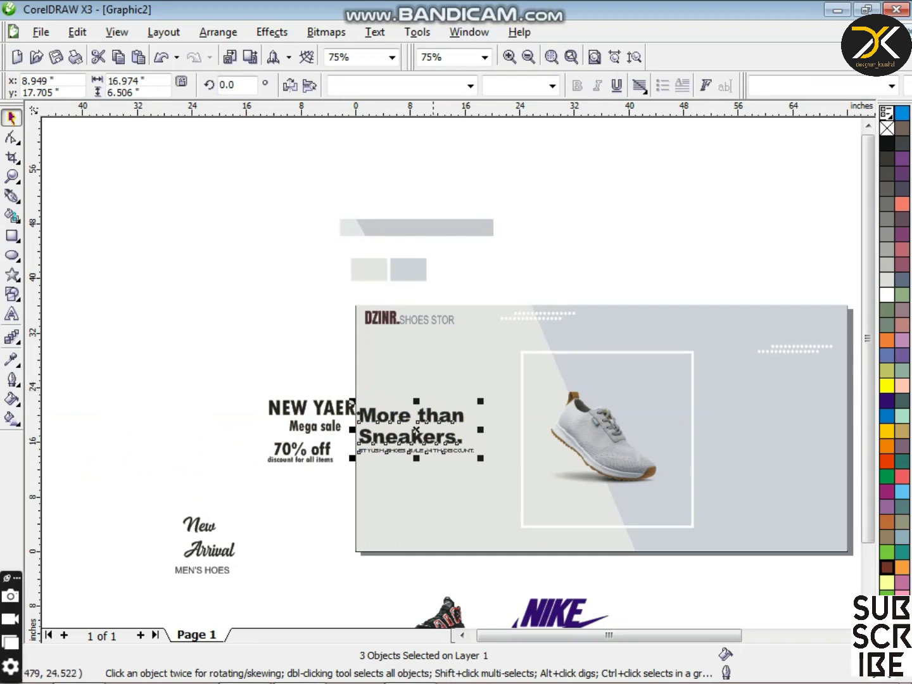
scroll(417, 430, up, 2)
drag(562, 370, 642, 330)
drag(483, 471, 483, 495)
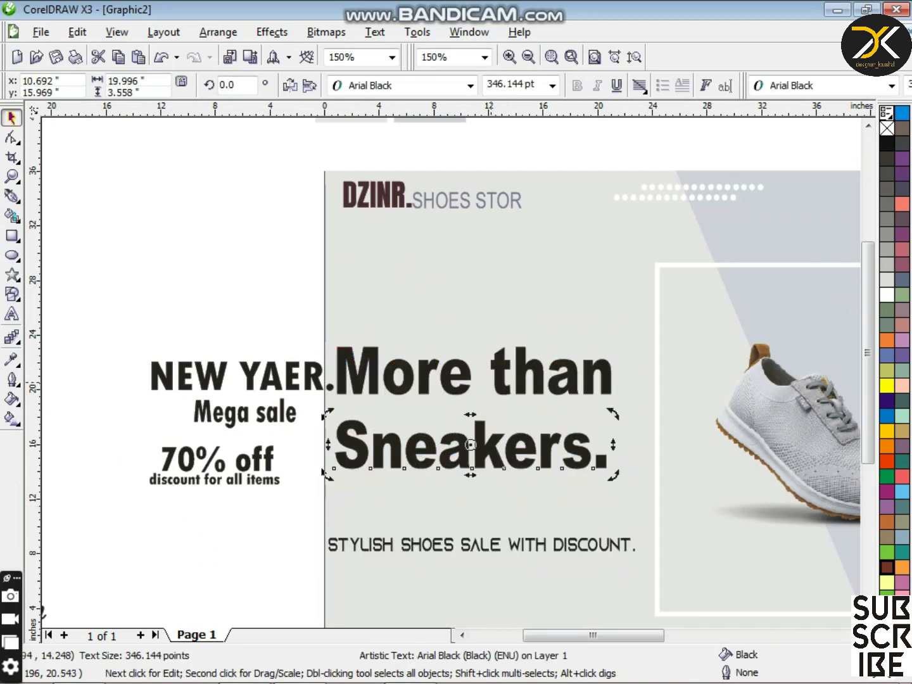
key(Up)
Step: Fill both headline lines, "More than" and "Sneakers.", with dark maroon
shift+click(460, 385)
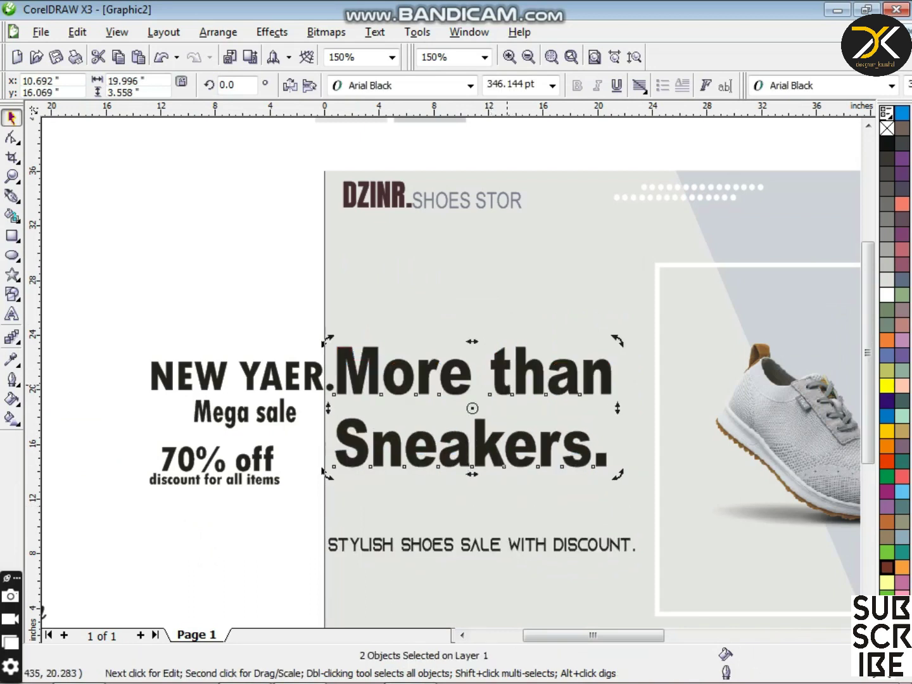
click(886, 567)
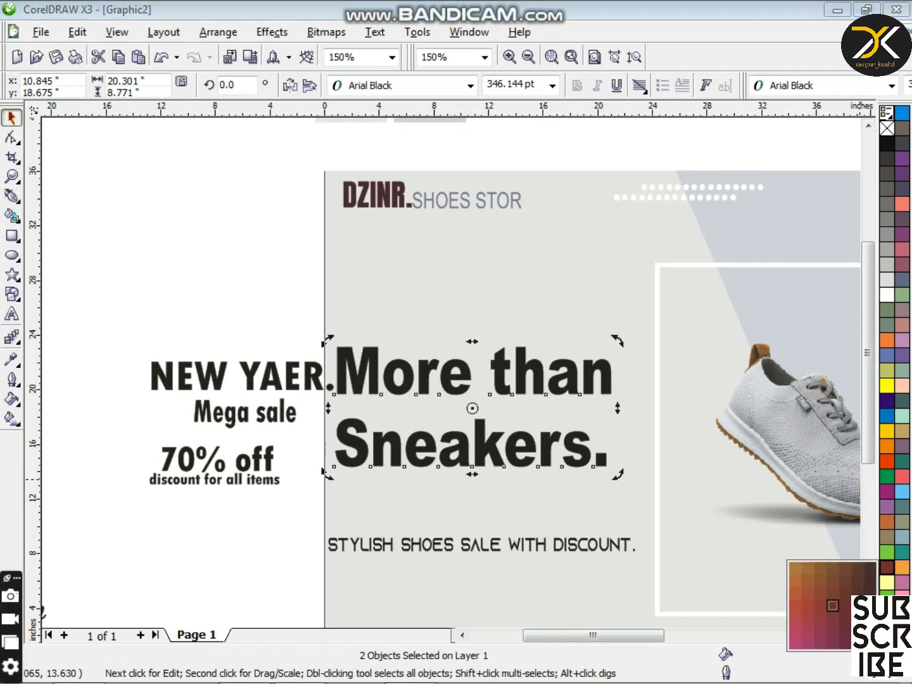
click(832, 606)
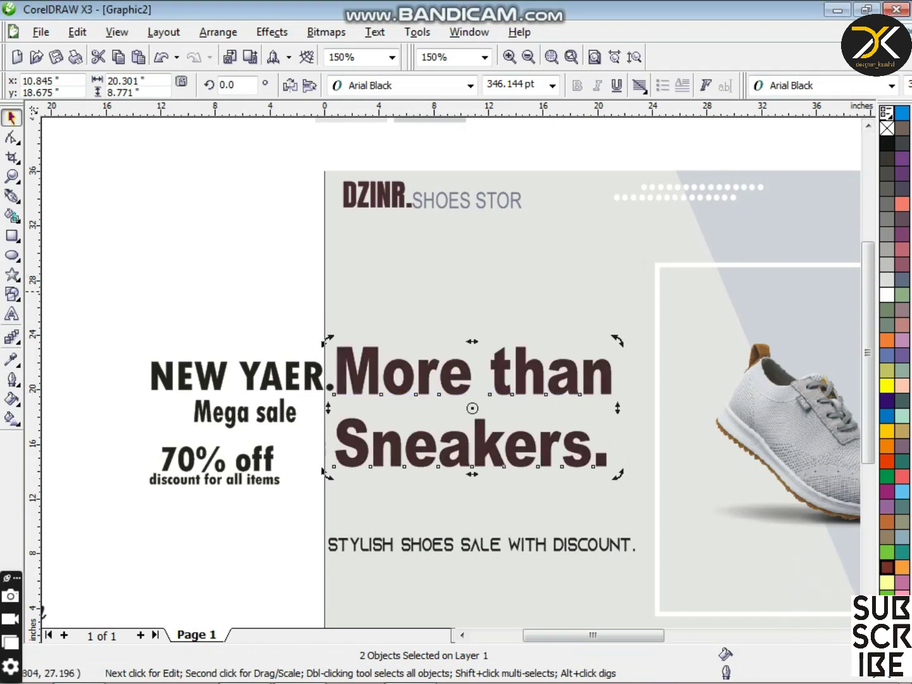
Step: Sample the dark maroon of the "DZINR." shop name and apply it to the "More than" headline line
click(11, 359)
click(397, 373)
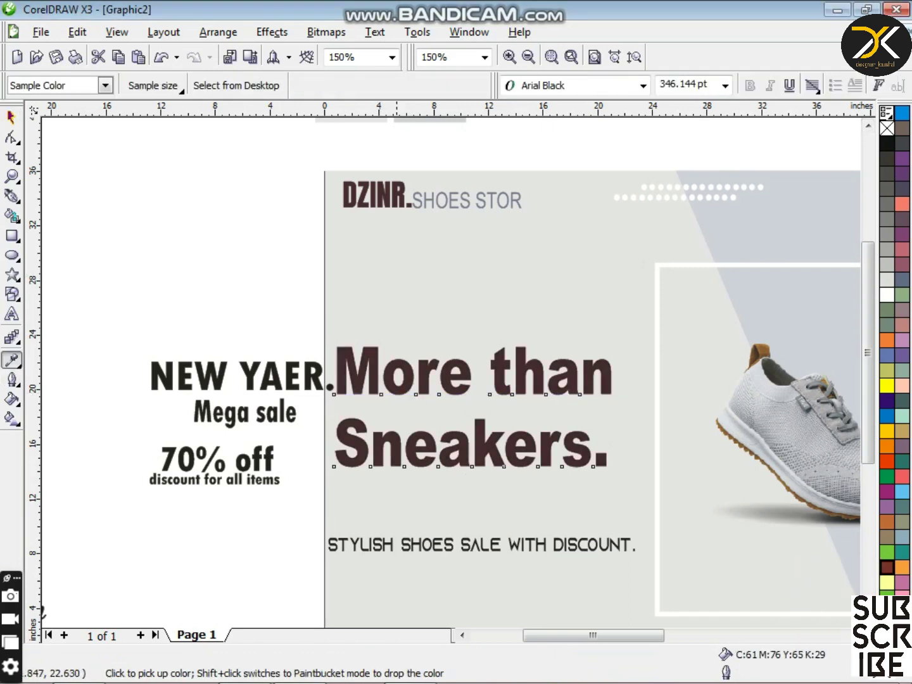
shift+click(595, 380)
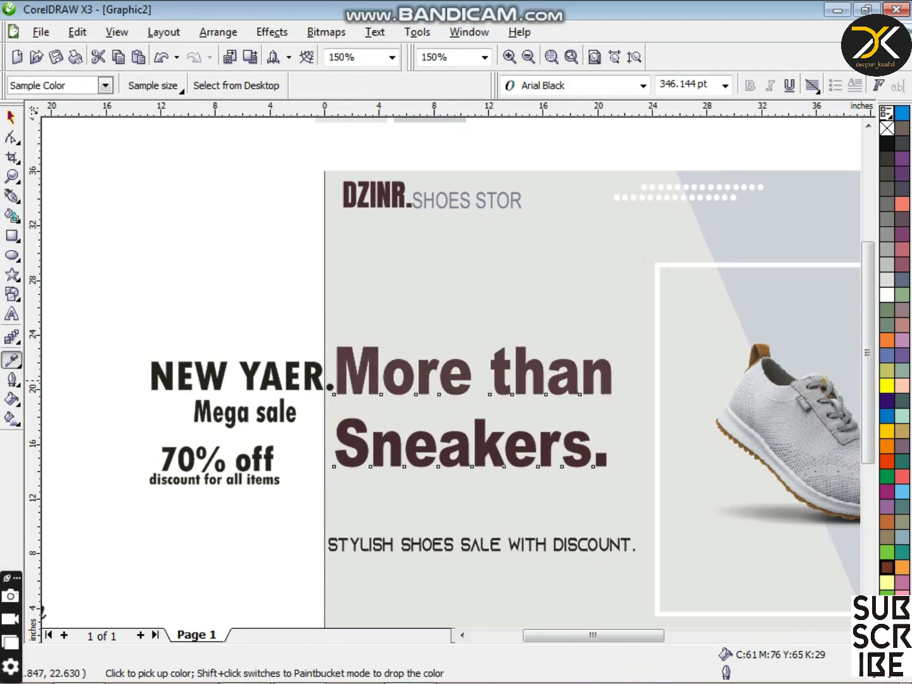
click(387, 194)
scroll(408, 385, up, 2)
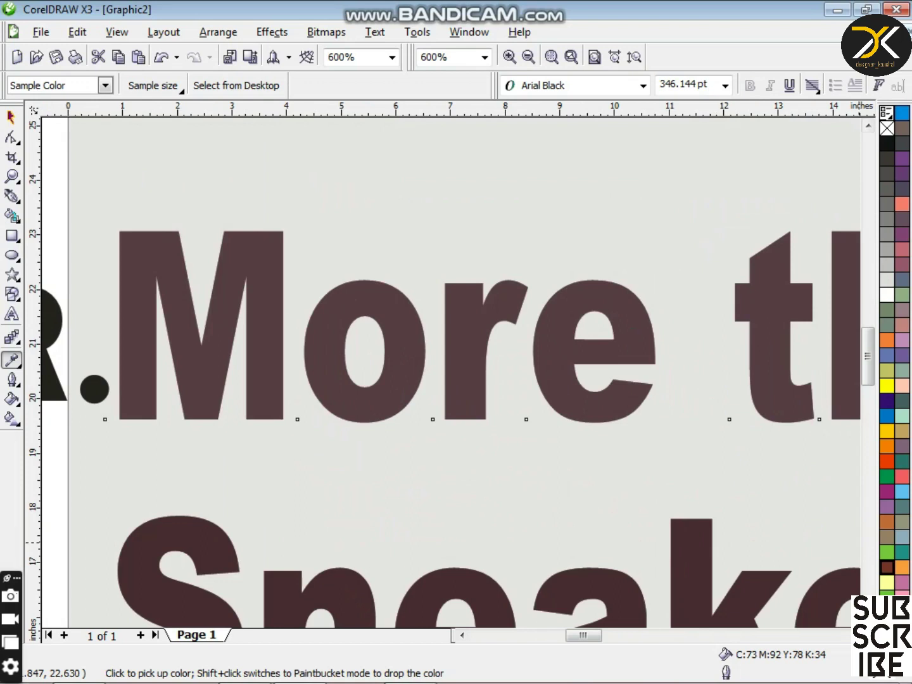
shift+click(780, 409)
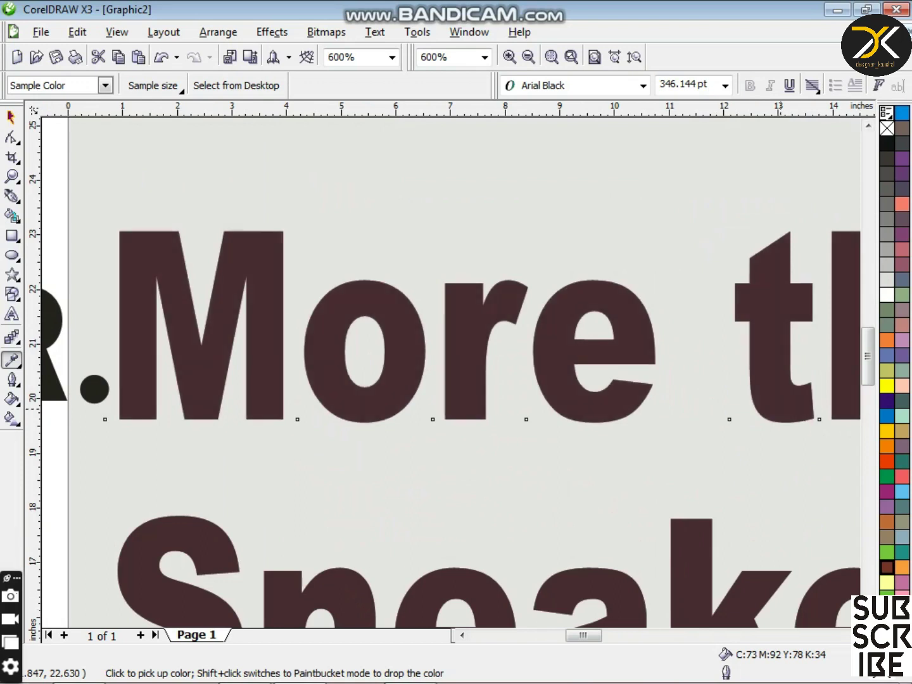
click(11, 118)
scroll(396, 436, down, 1)
scroll(564, 418, up, 1)
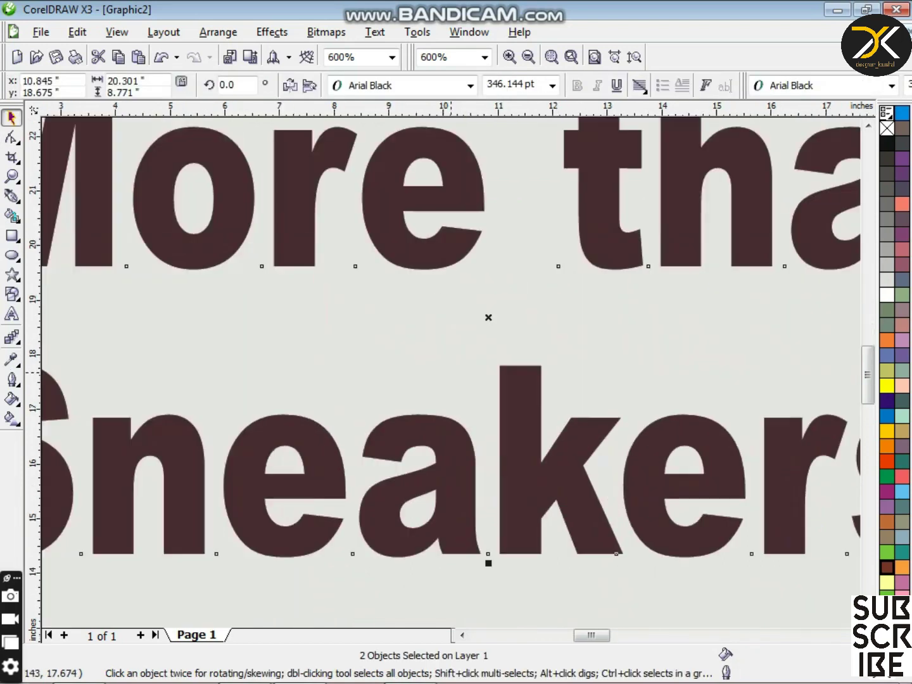
scroll(452, 370, down, 2)
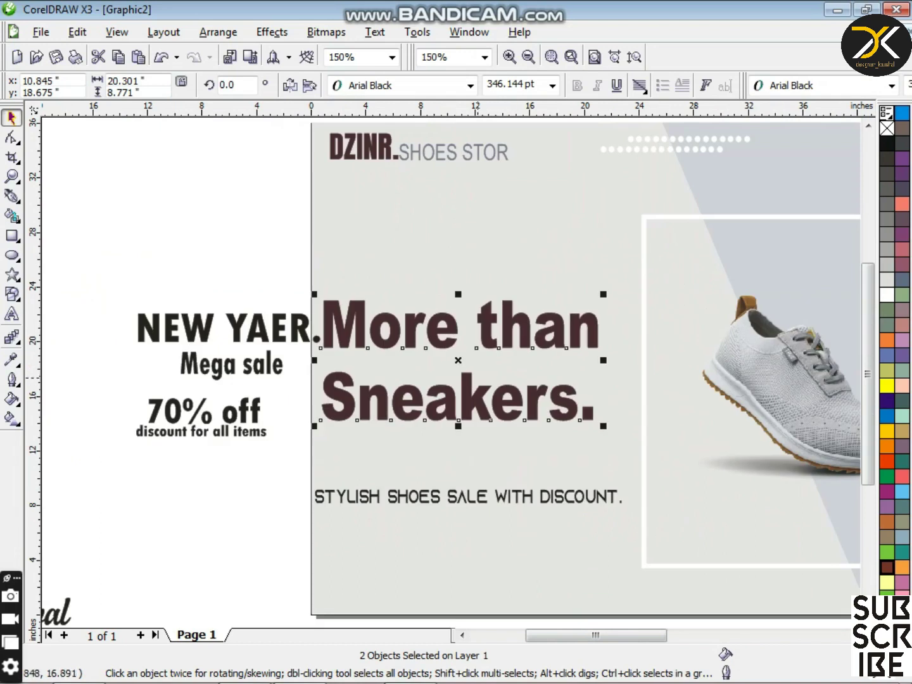
Step: Nudge "More than" down closer to "Sneakers." and enlarge both headline lines together to about 21.8 inches wide
click(536, 324)
key(Down)
key(Down)
key(Down)
key(Down)
key(Down)
key(Down)
key(Down)
key(Down)
key(Down)
key(Down)
key(Down)
key(Down)
key(Down)
key(Down)
key(Down)
key(Up)
key(Up)
shift+click(533, 387)
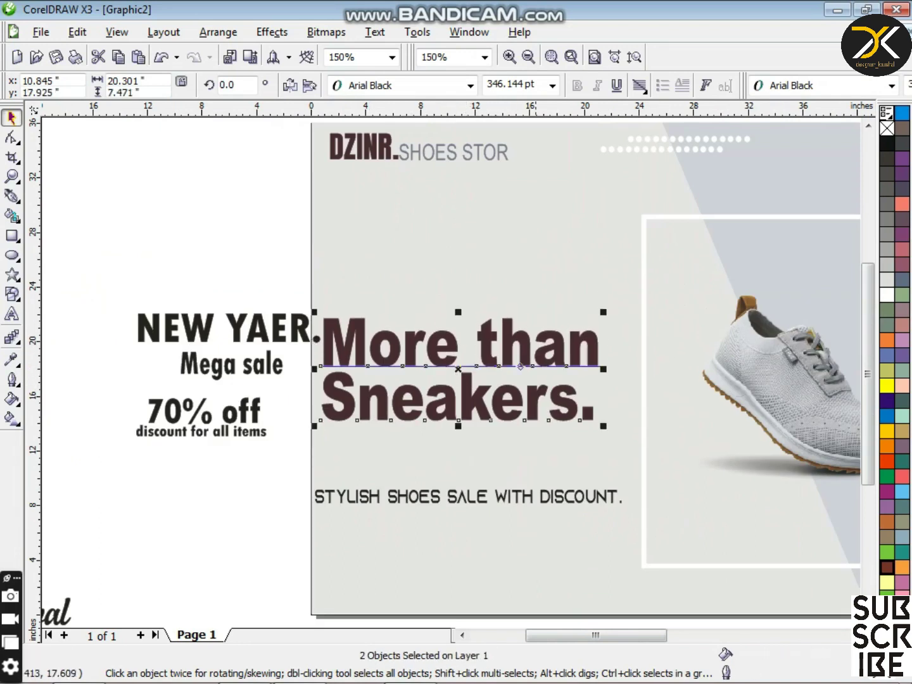
drag(602, 312, 624, 303)
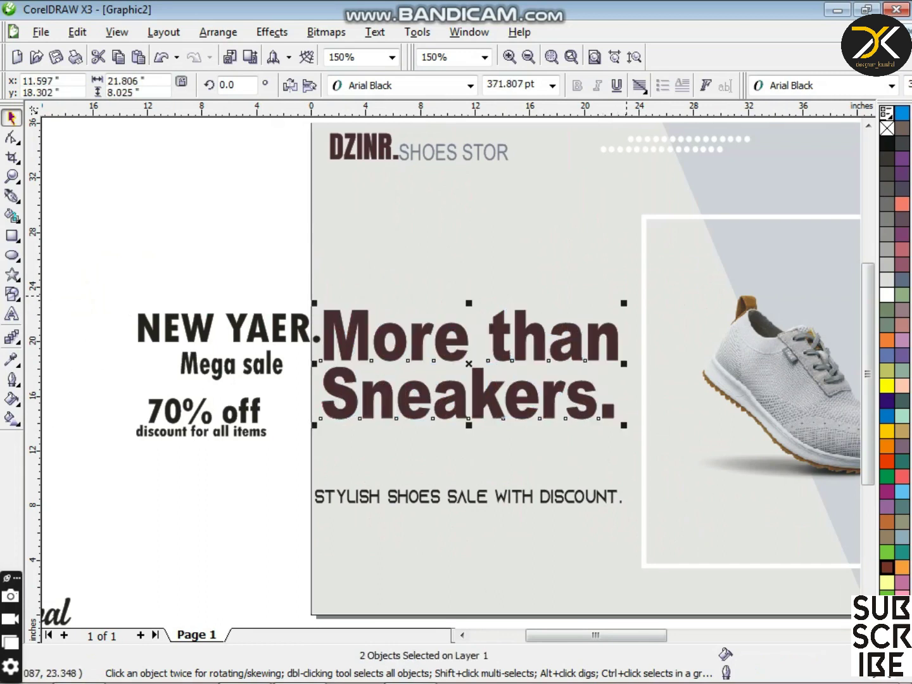
Step: Change the font of both headline lines to Teko SemiBold
click(470, 84)
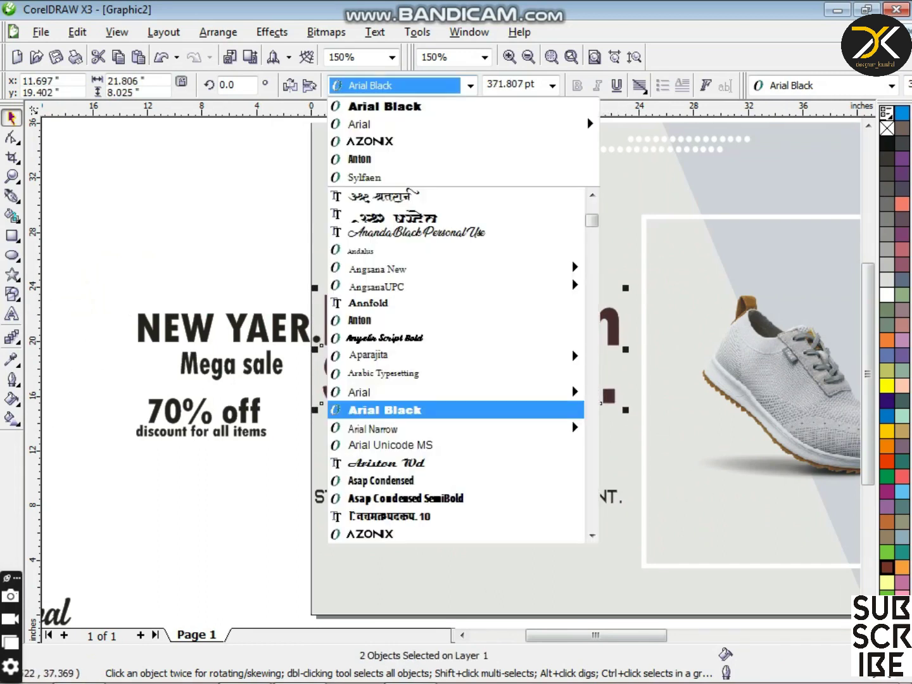
key(Up)
key(Up)
key(Down)
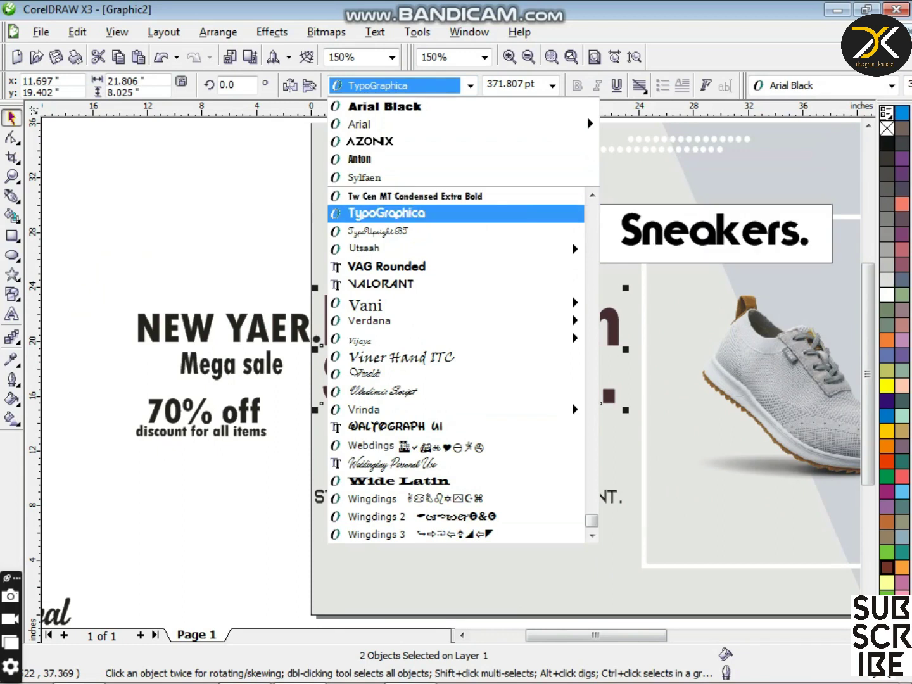
key(Up)
key(Up)
key(Up)
key(Up)
key(Up)
key(Up)
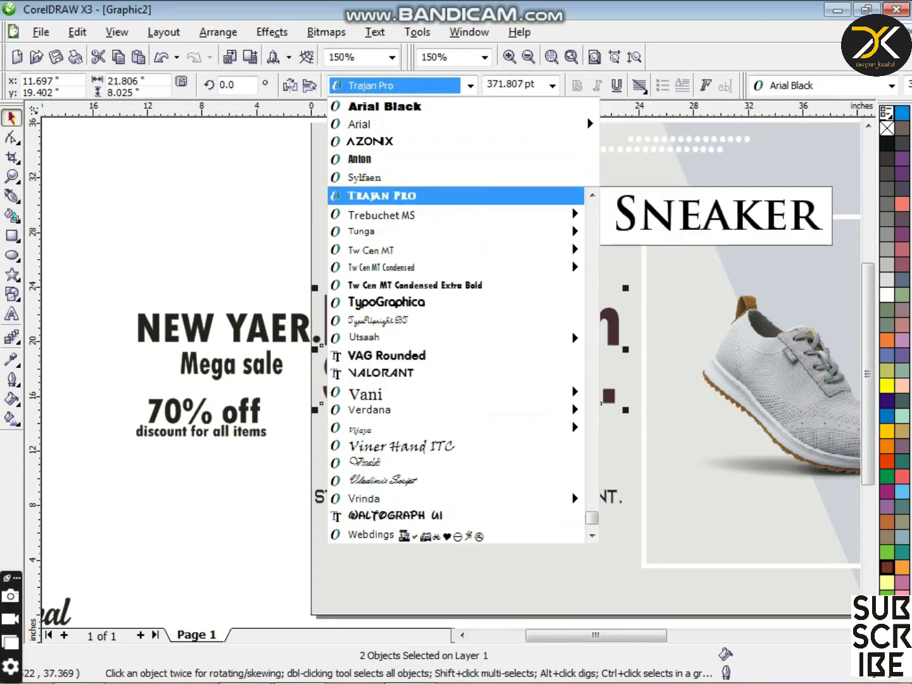
key(Up)
key(Up)
key(Up)
key(Up)
key(Down)
key(Return)
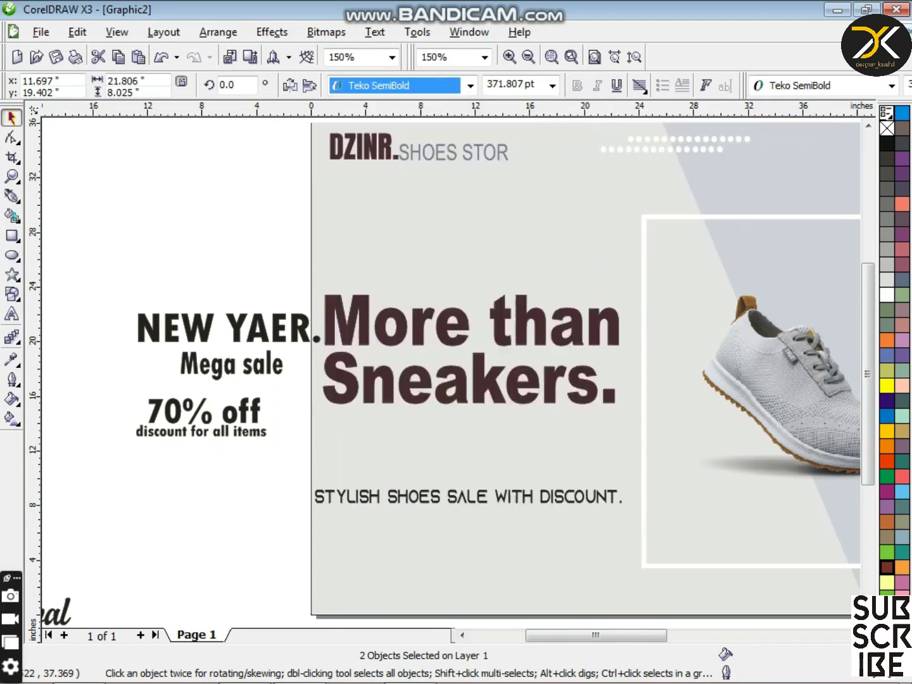
Step: Enlarge the two headline lines to about 22.4 × 11.6 inches and nudge them down and slightly right
drag(518, 291, 615, 238)
drag(616, 325, 624, 357)
key(Down)
key(Down)
key(Down)
key(Down)
key(Down)
key(Down)
key(Down)
key(Down)
key(Right)
key(Right)
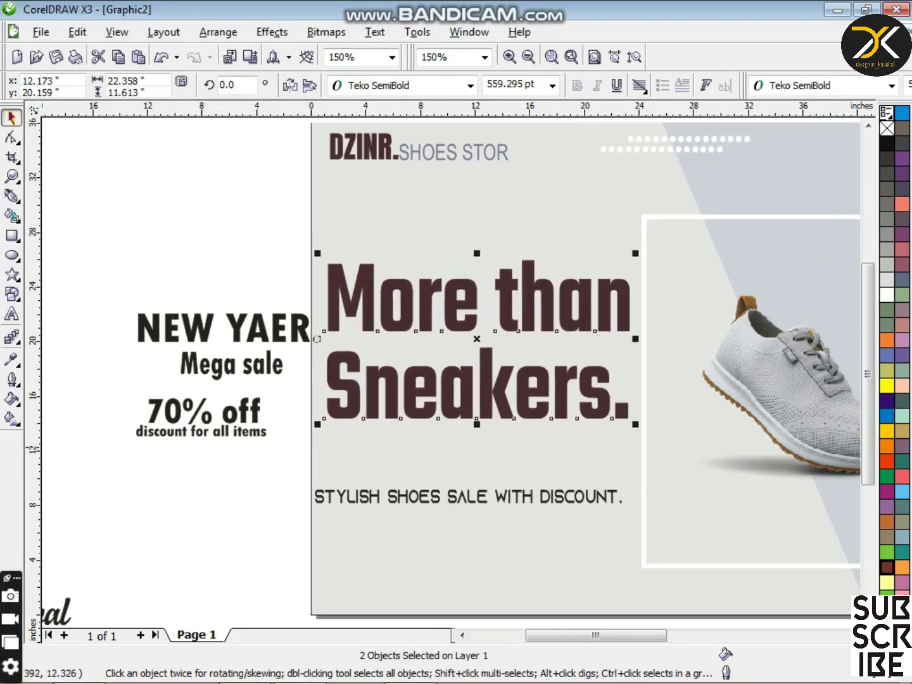
Step: Shrink the "Stylish shoes sale with discount." tagline to about 18.9 inches wide and place it directly below "Sneakers."
drag(583, 488, 599, 457)
key(Down)
key(Down)
key(Down)
key(Down)
key(Down)
key(Down)
key(Right)
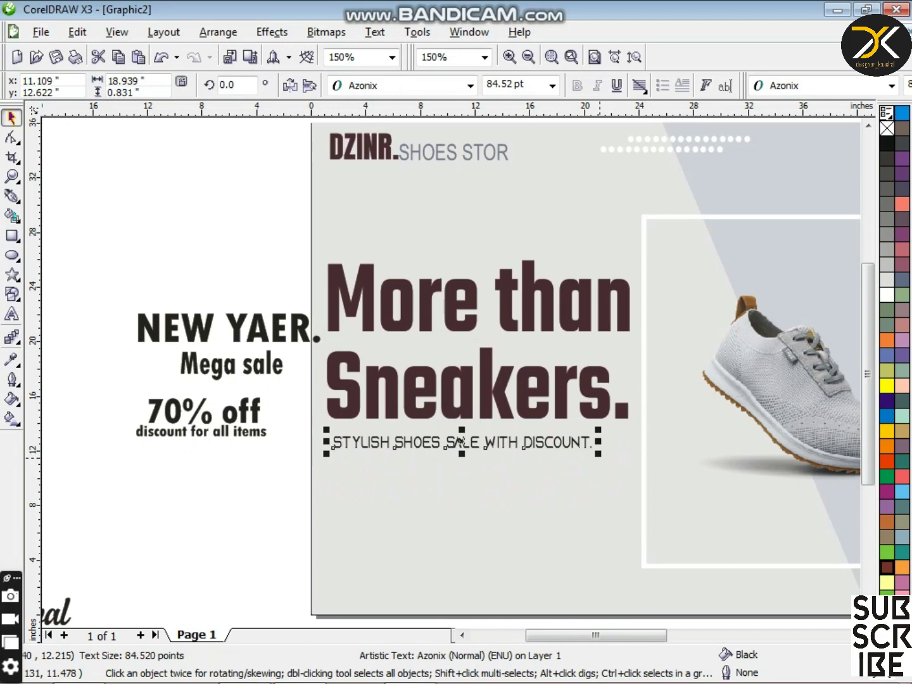
Step: Move both headline lines and the tagline down together by about 1.8 inches
drag(276, 533, 677, 249)
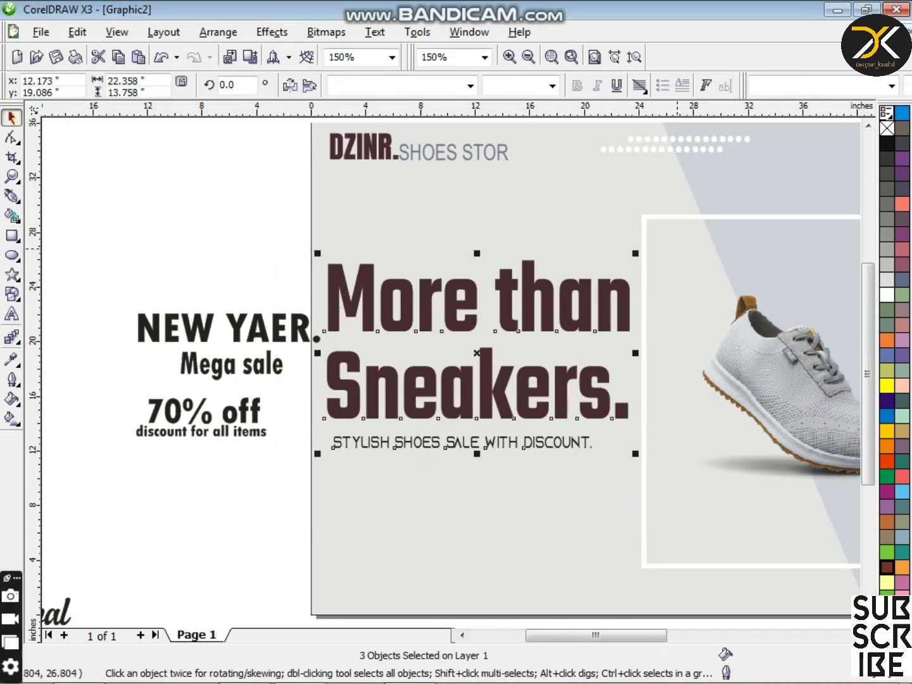
key(Down)
key(Down)
key(Down)
key(Down)
key(Down)
key(Down)
key(Down)
key(Down)
key(Down)
key(Down)
key(Down)
key(Down)
key(Down)
key(Down)
key(Down)
key(Down)
key(Down)
key(Down)
key(Down)
key(Down)
scroll(748, 404, down, 1)
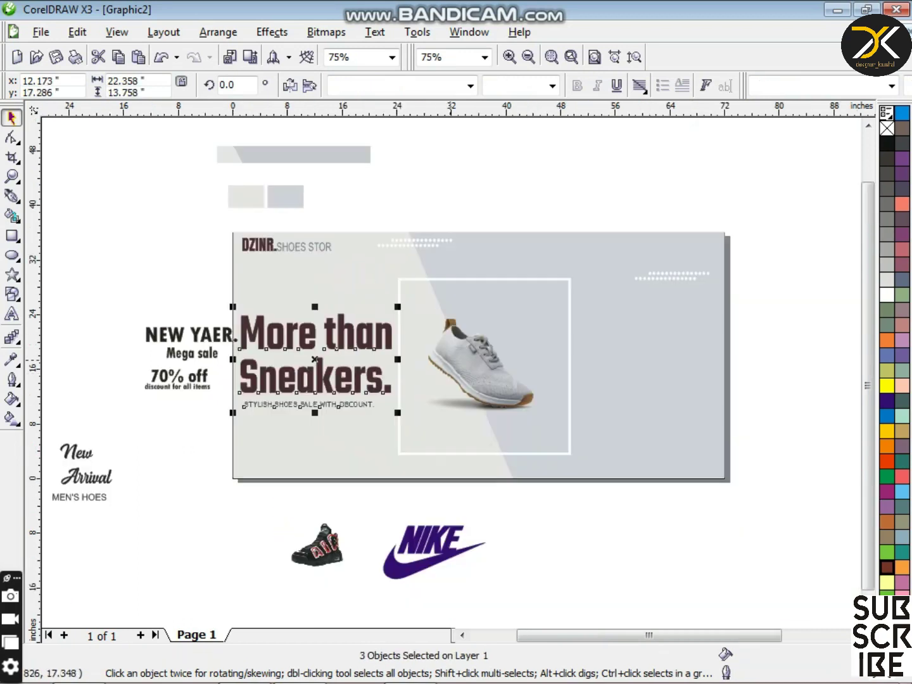
Step: Shift the white frame around the shoe right by about 1.8 inches, away from the headline
scroll(474, 386, up, 1)
click(658, 447)
click(664, 448)
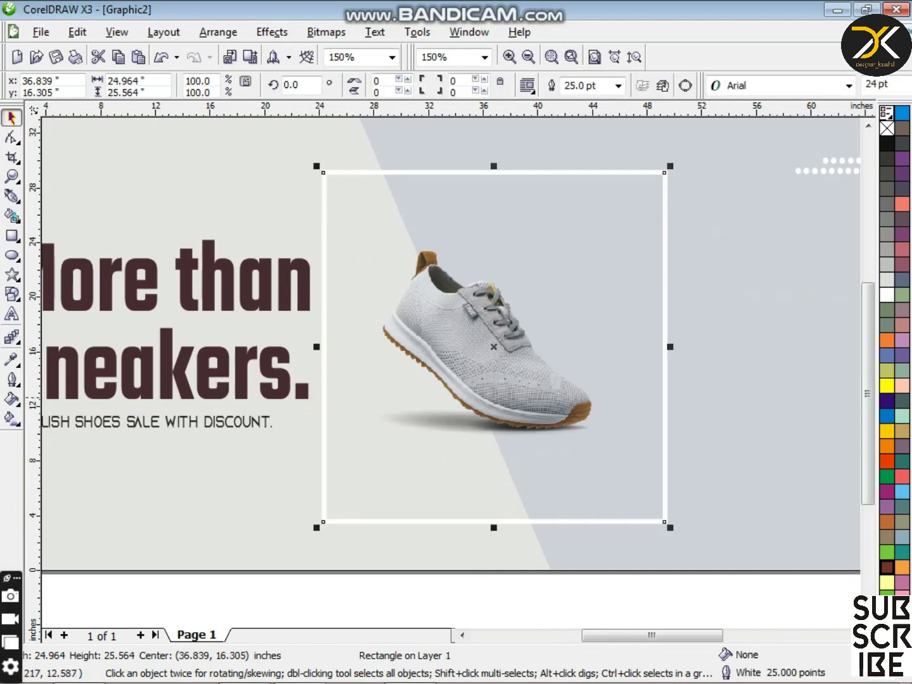
key(Right)
key(Right)
key(Right)
key(Right)
key(Right)
key(Right)
key(Right)
key(Right)
key(Right)
key(Right)
key(Right)
key(Right)
key(Right)
key(Right)
key(Right)
key(Right)
key(Right)
key(Right)
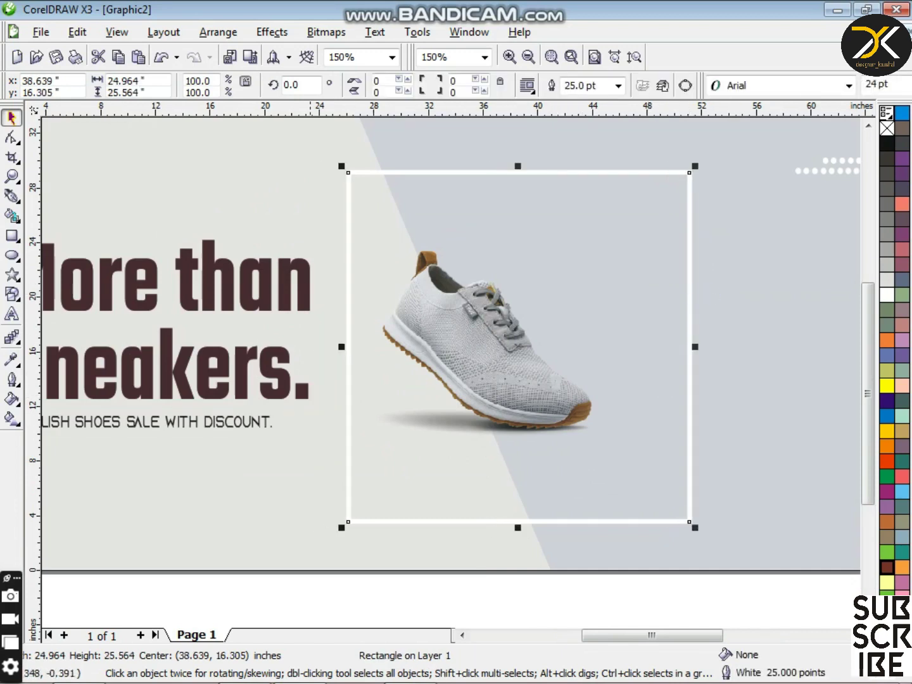
Step: Enlarge the shoe image to about 32.5 × 27.6 inches and position it overlapping the white frame
drag(596, 585, 309, 304)
drag(598, 442, 743, 559)
key(Left)
key(Left)
key(Left)
key(Left)
key(Left)
key(Left)
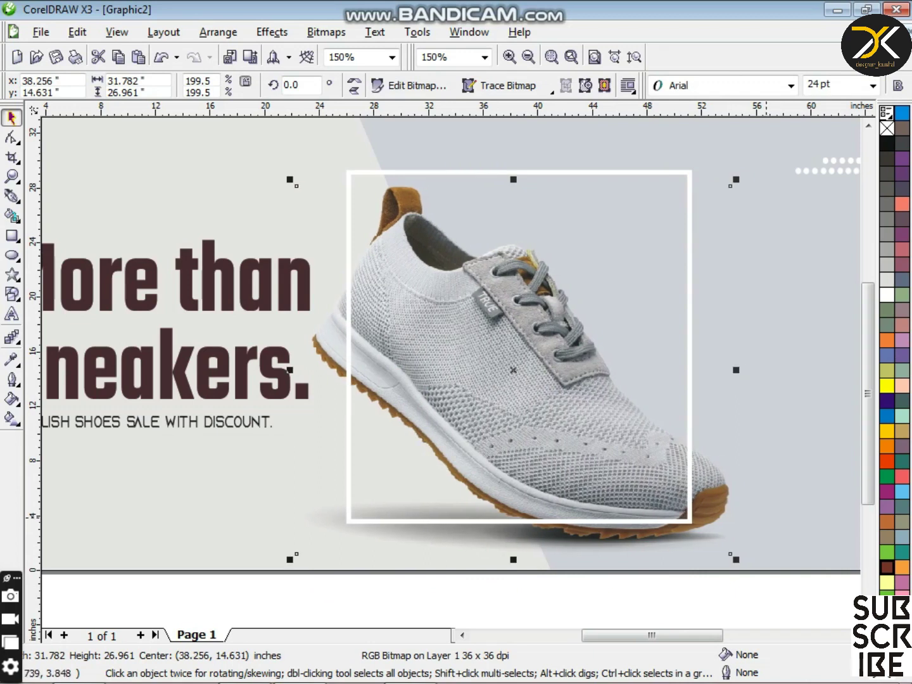
key(Up)
key(Up)
key(Up)
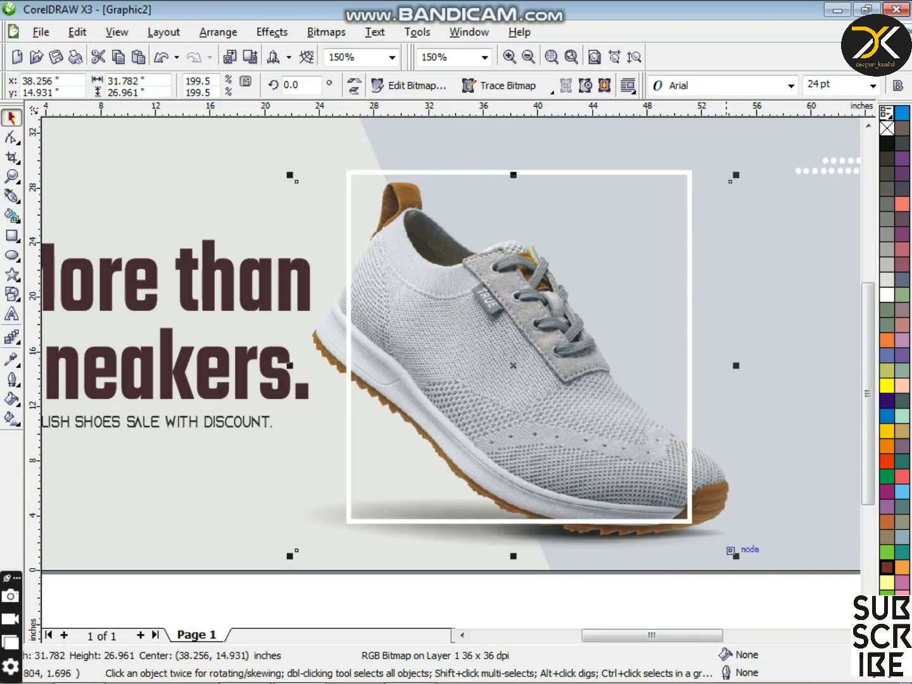
drag(735, 554, 745, 561)
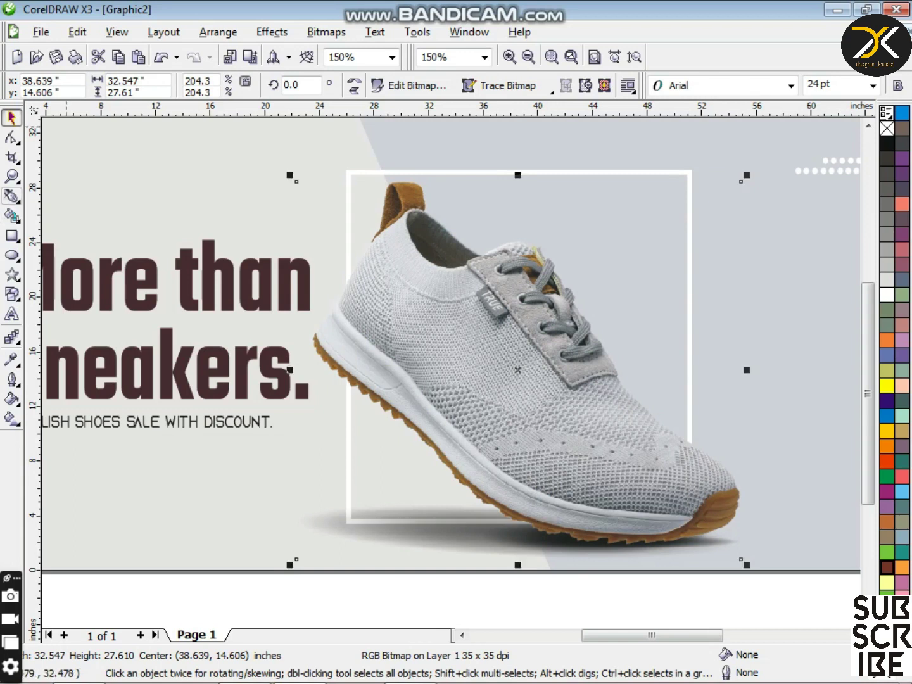
Step: Crop the front copy of the shoe to its upper left part, about 21.3 × 19.2 inches, leaving the frame over the toe
click(11, 157)
drag(228, 139, 750, 444)
click(497, 343)
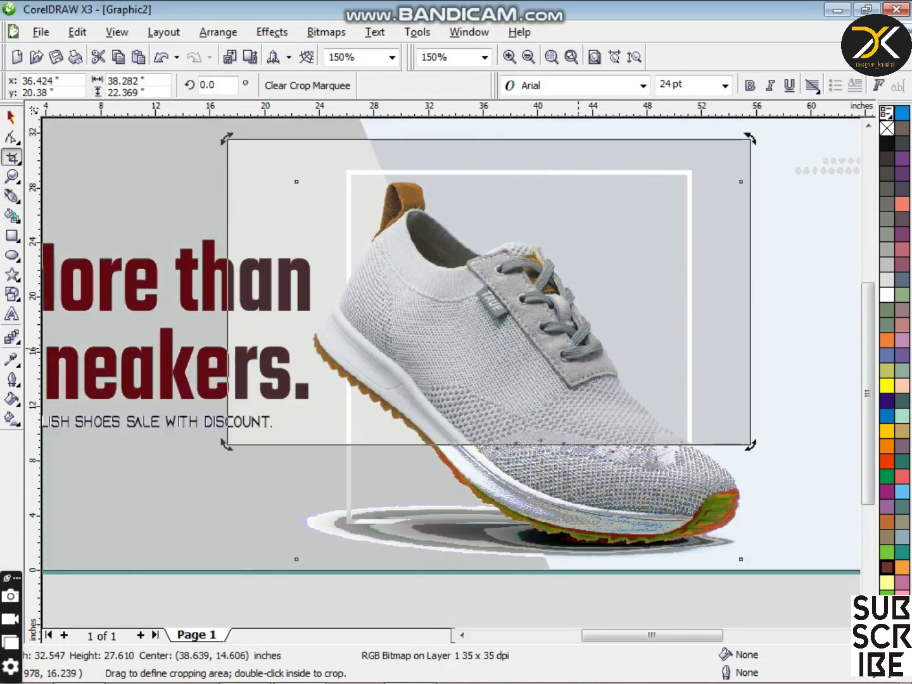
double_click(578, 348)
drag(228, 116, 588, 459)
double_click(520, 362)
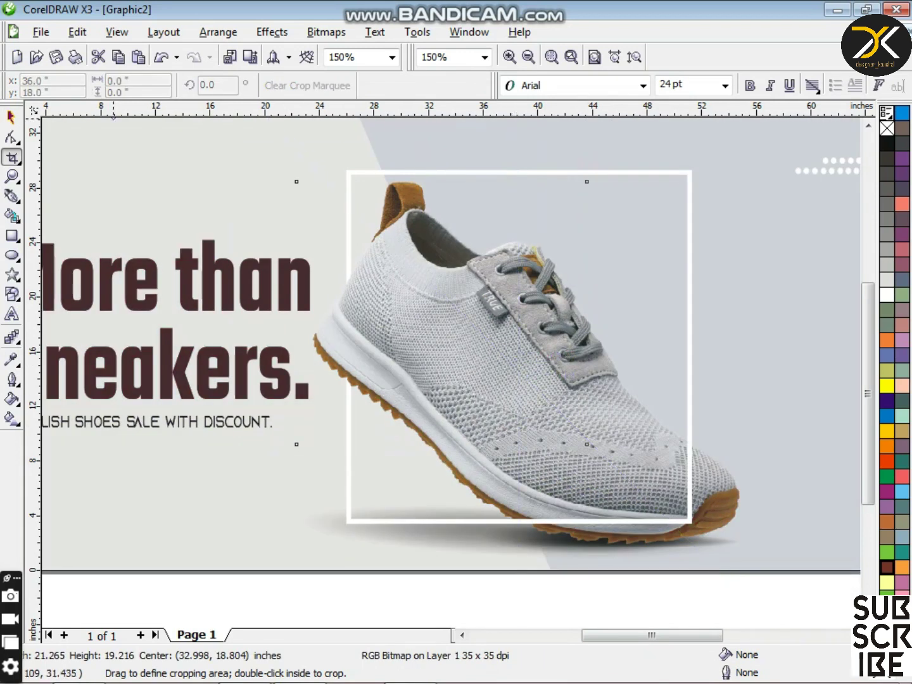
Step: Try to group the full shoe image with its cropped front copy and undo the grouping
key(space)
shift+click(714, 493)
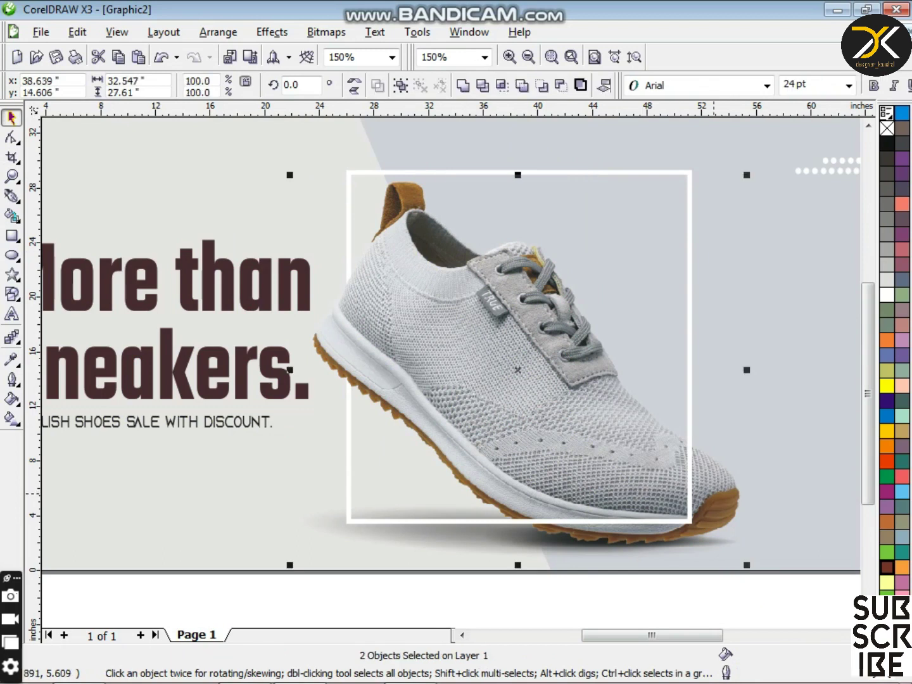
key(ctrl+g)
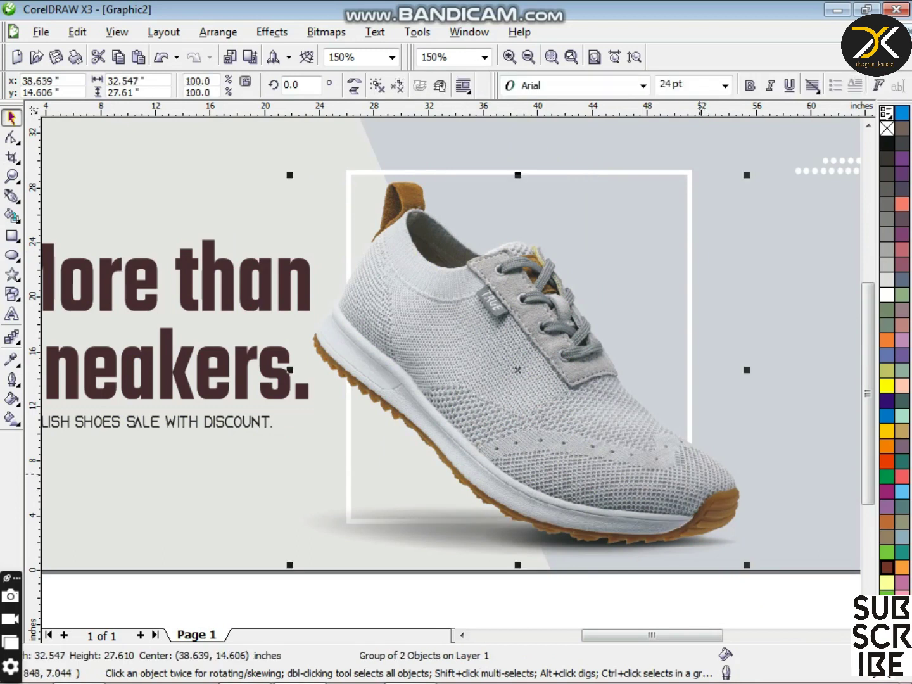
key(ctrl+z)
key(ctrl+Page_Down)
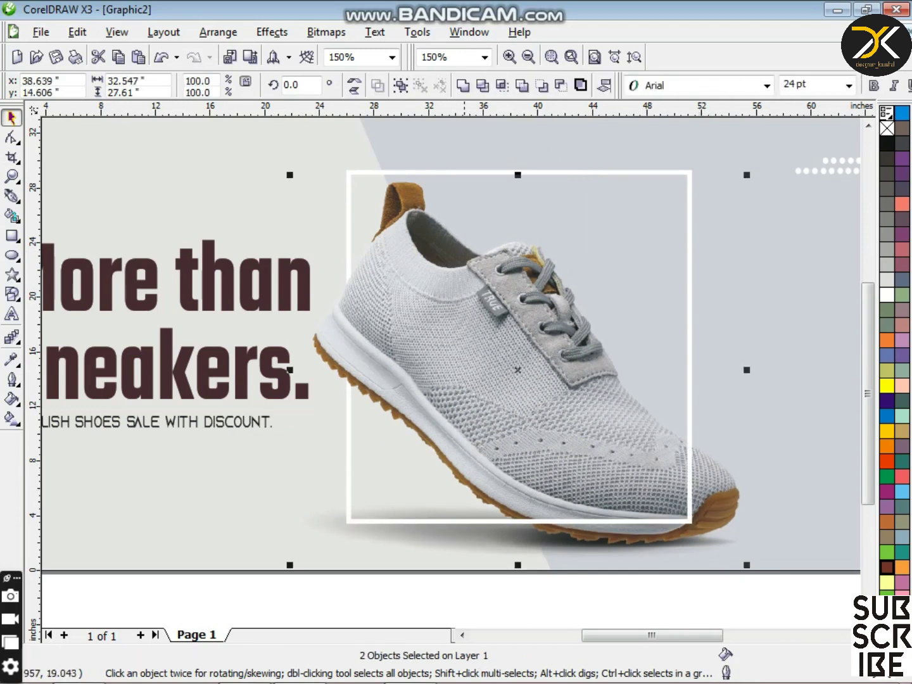
key(F3)
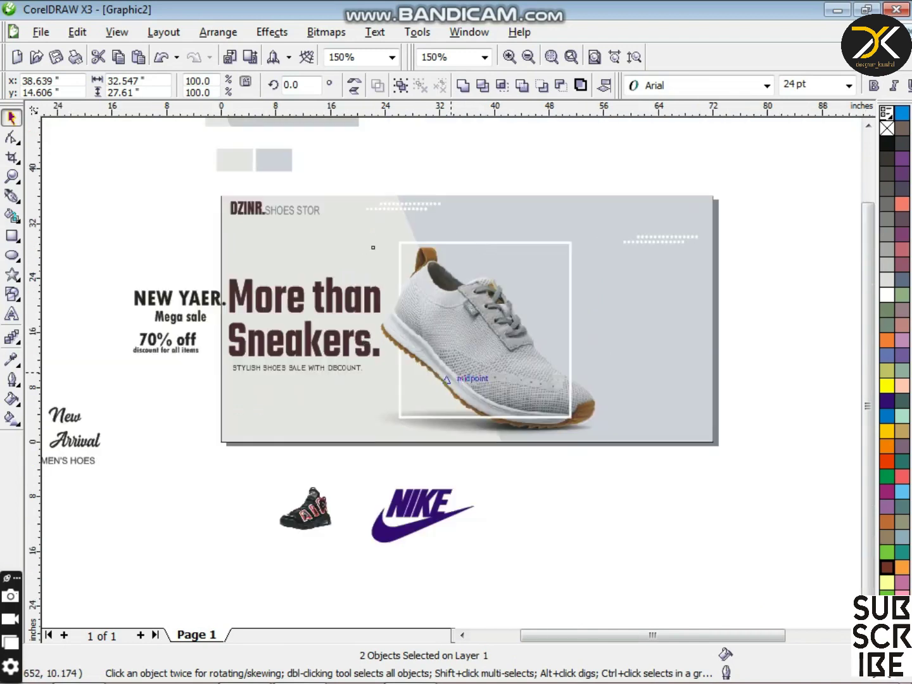
Step: Select the shoe and the white frame together and adjust their vertical position on the banner
drag(376, 458, 578, 262)
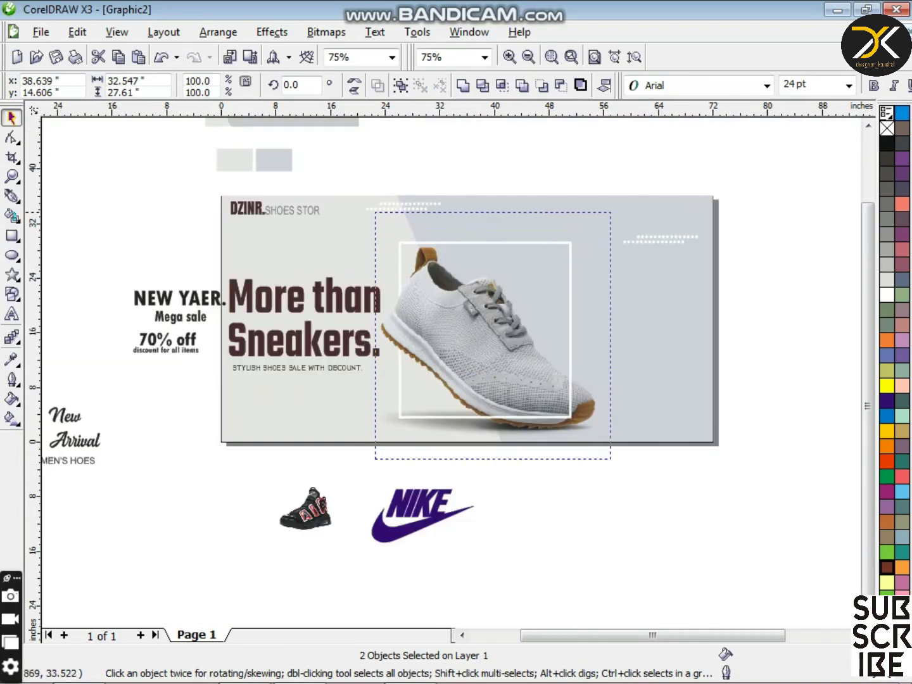
drag(609, 212, 610, 212)
shift+click(595, 411)
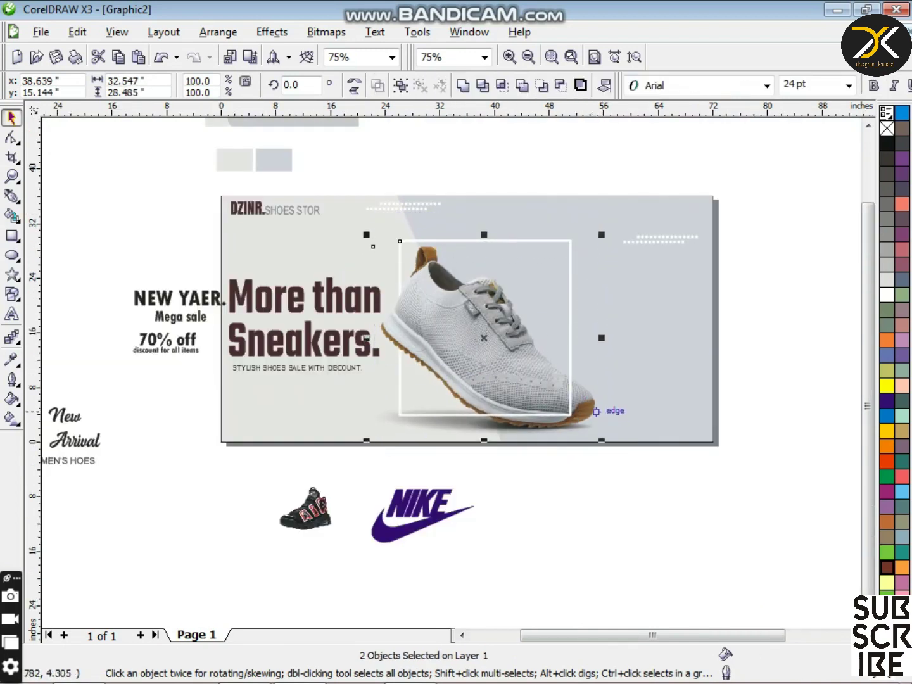
drag(595, 410, 596, 397)
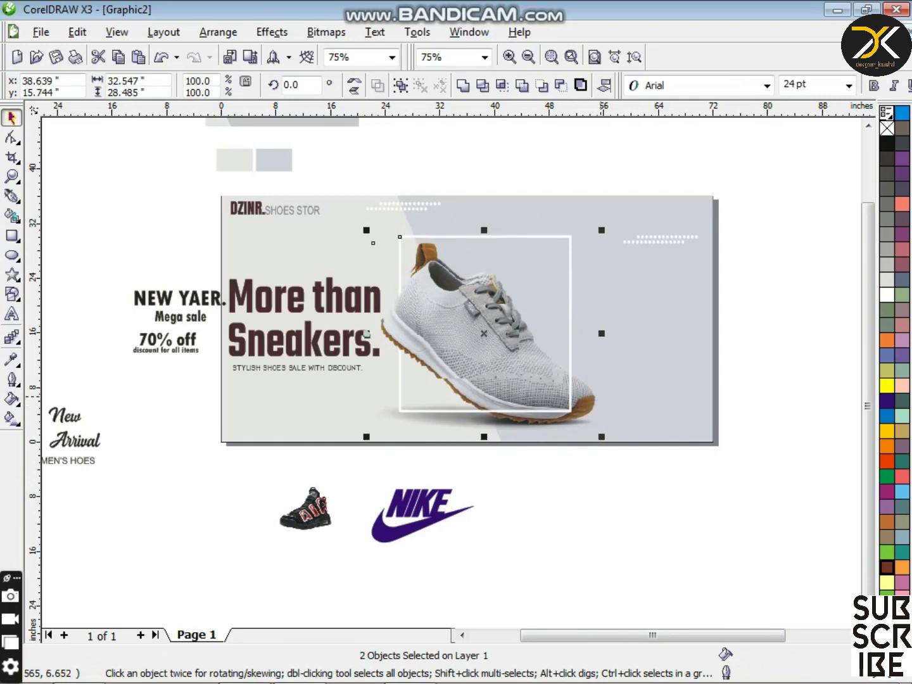
key(Down)
scroll(500, 359, up, 1)
key(Down)
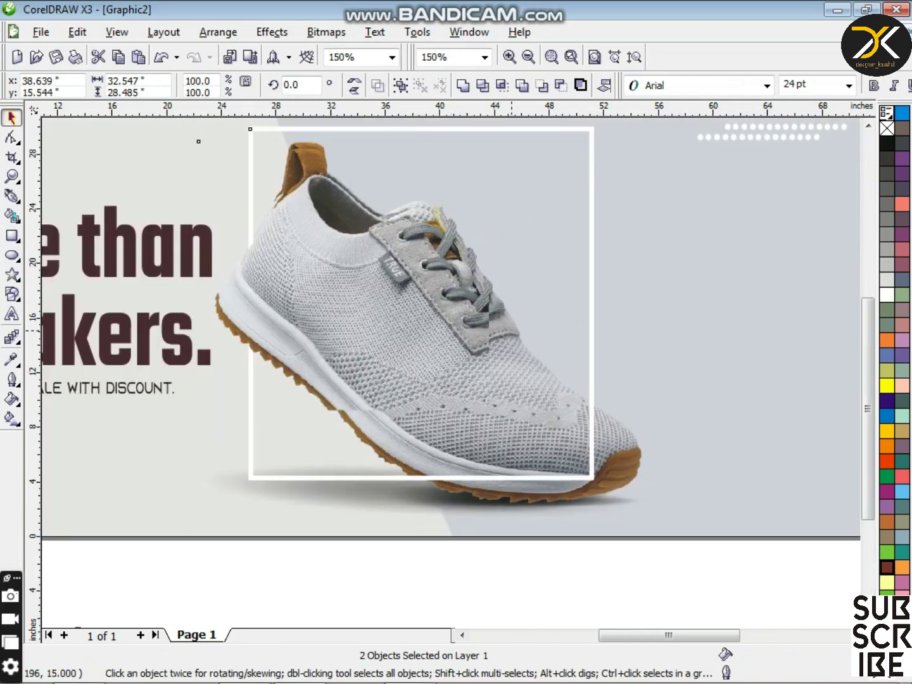
key(Down)
key(Down)
key(Down)
key(Down)
key(Down)
key(Down)
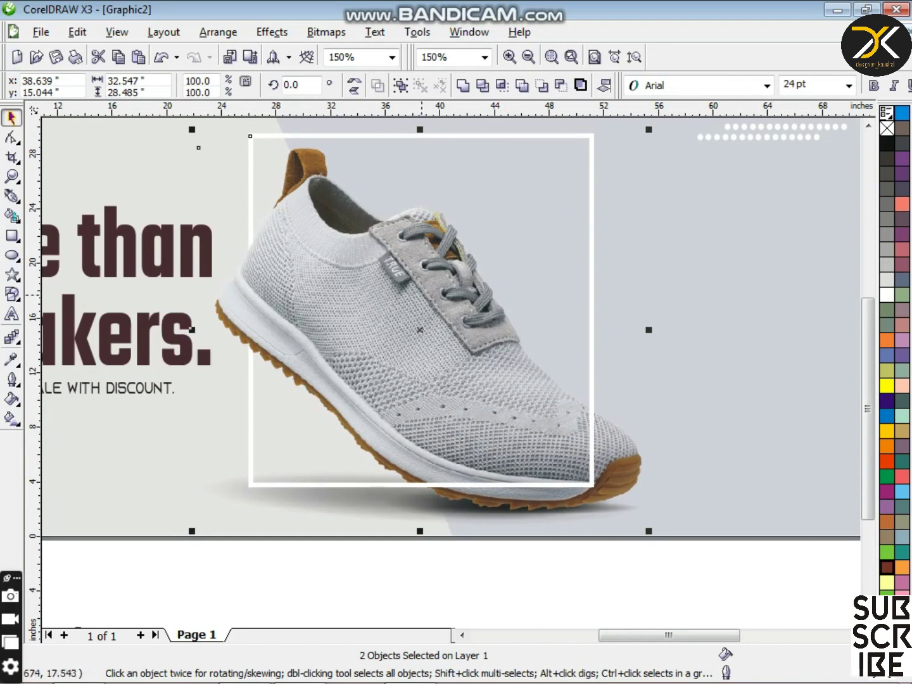
Step: Add the remaining shoe piece to the selection, nudge everything slightly up and group the three objects
shift+click(420, 285)
key(Up)
key(Up)
key(ctrl+g)
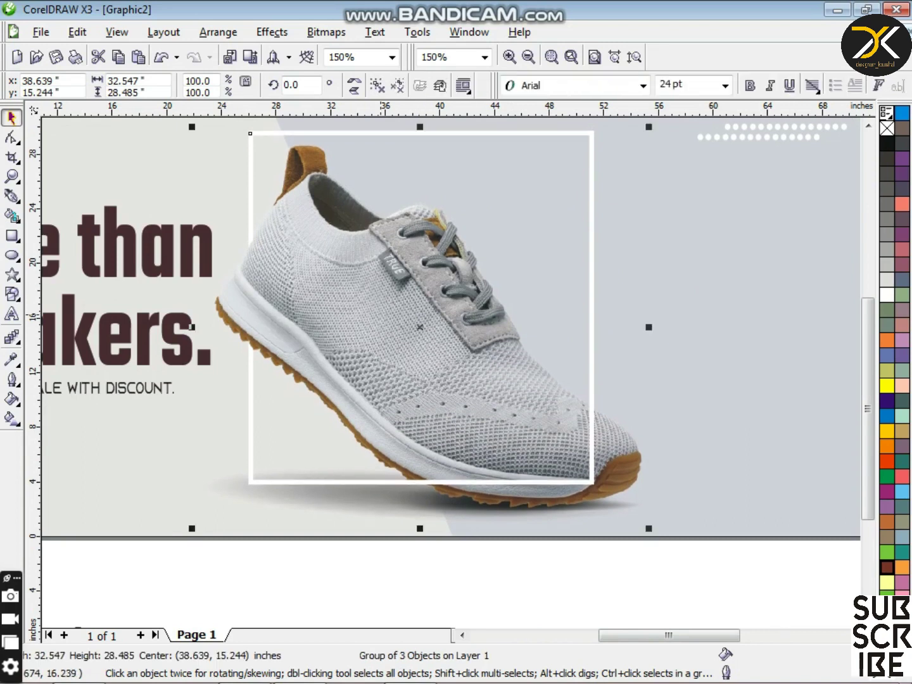
scroll(421, 315, down, 1)
key(Up)
Step: Nudge the headline lines and the tagline right by 0.3 inches
click(346, 527)
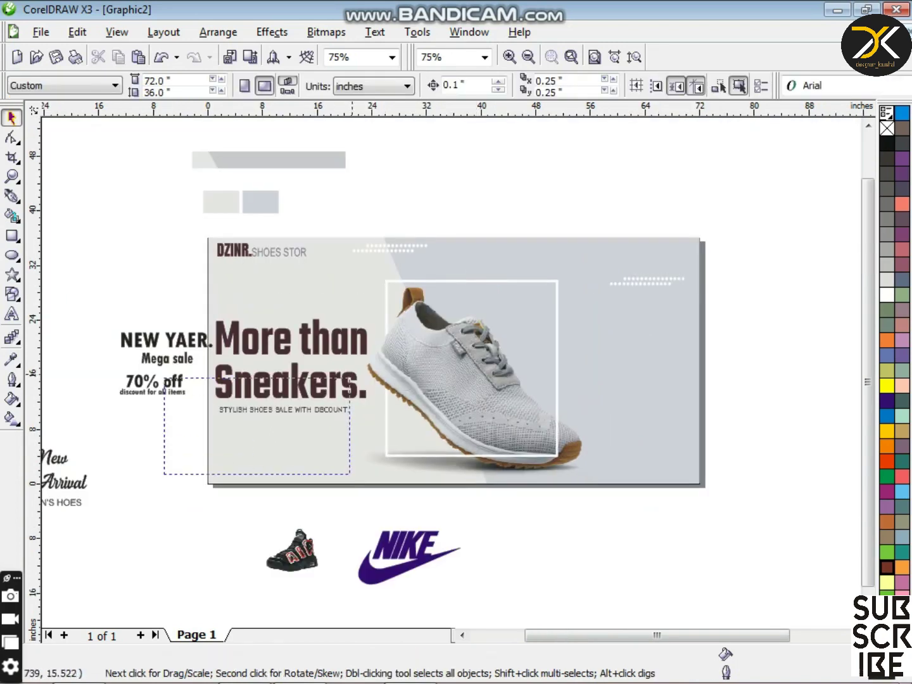
drag(350, 378, 382, 293)
key(Right)
key(Right)
key(Right)
Step: Place a horizontal guideline through the shop name at about 33.8 inches
drag(186, 232, 712, 300)
key(Escape)
drag(373, 109, 374, 252)
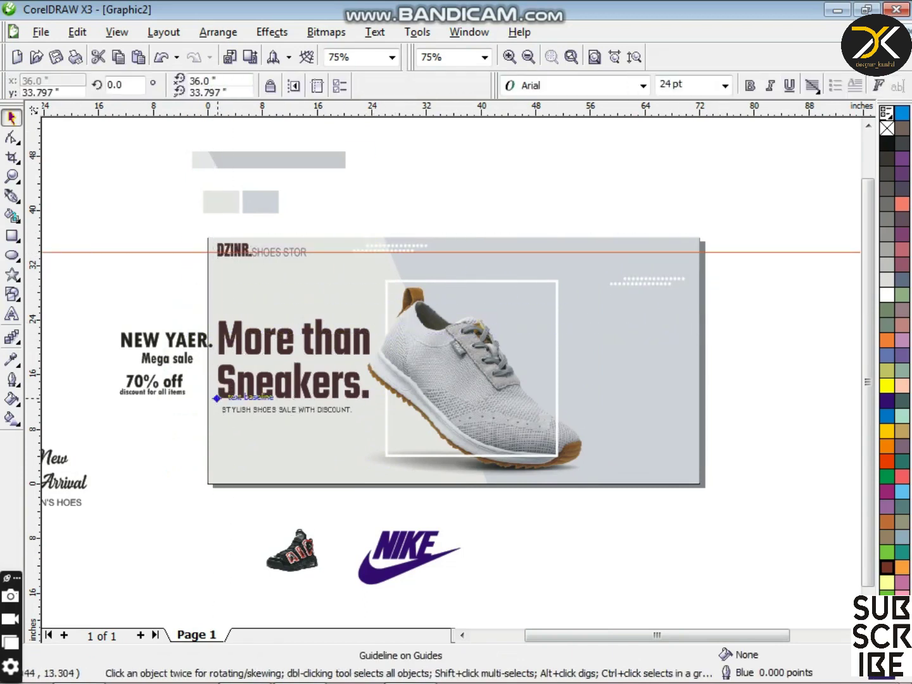
Step: Place vertical guidelines at about 1.8 and 70 inches and a horizontal guideline near the banner's lower edge at about 2.1 inches
drag(31, 397, 220, 406)
drag(374, 430, 373, 469)
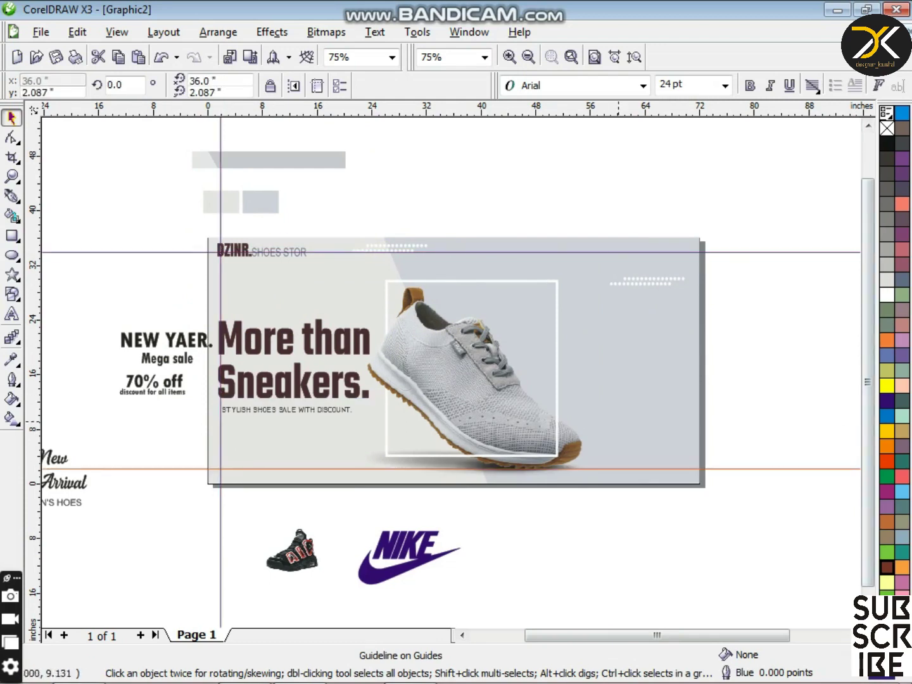
drag(25, 438, 687, 438)
Step: Select both parts of the shop name and nudge them about 1.4 inches down and 1.4 inches right
drag(754, 208, 180, 282)
drag(183, 237, 374, 287)
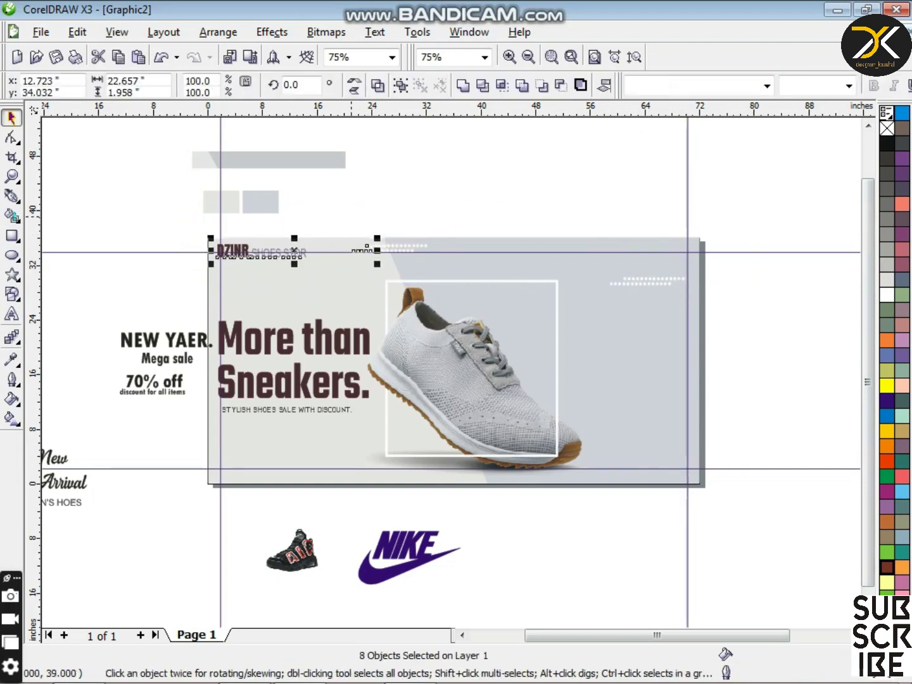
drag(333, 208, 321, 406)
key(Down)
key(Down)
key(Down)
key(Down)
key(Down)
key(Down)
key(Down)
key(Down)
key(Down)
key(Down)
key(Down)
key(Down)
key(Down)
key(Down)
key(Down)
key(Right)
key(Right)
key(Right)
key(Right)
key(Right)
key(Right)
key(Right)
key(Right)
key(Right)
key(Right)
key(Right)
key(Right)
key(Right)
key(Right)
key(Right)
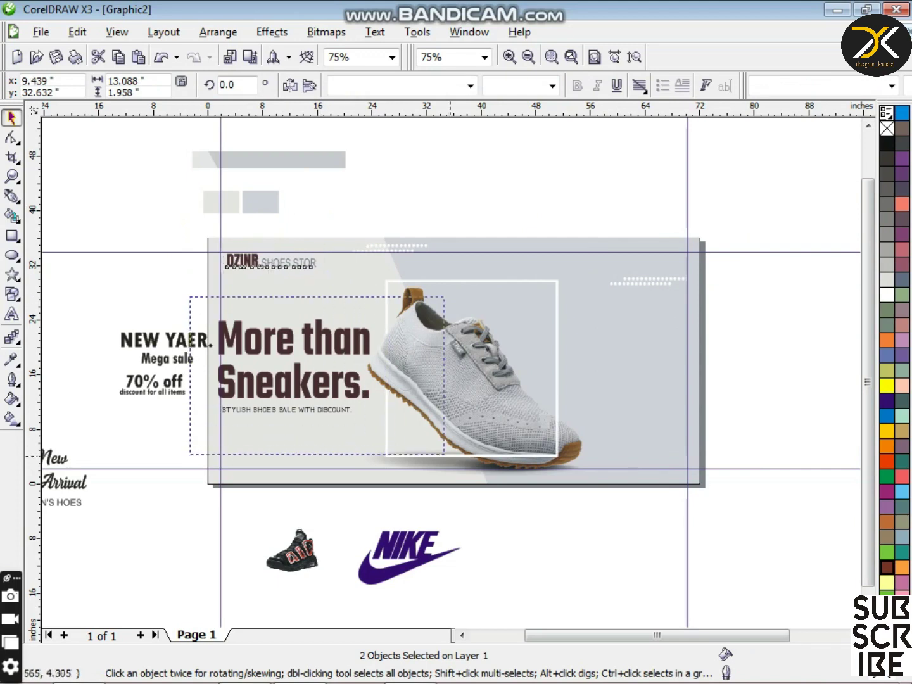
Step: Resize the headline lines and tagline together so their left side meets the left vertical guideline
drag(443, 453, 444, 454)
drag(371, 321, 367, 317)
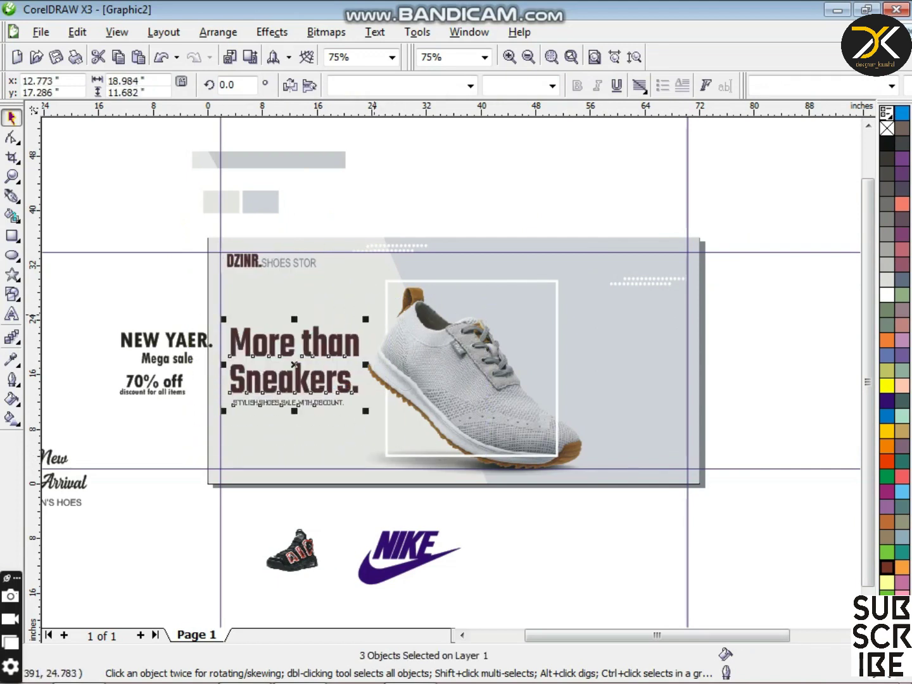
drag(365, 410, 379, 415)
click(453, 519)
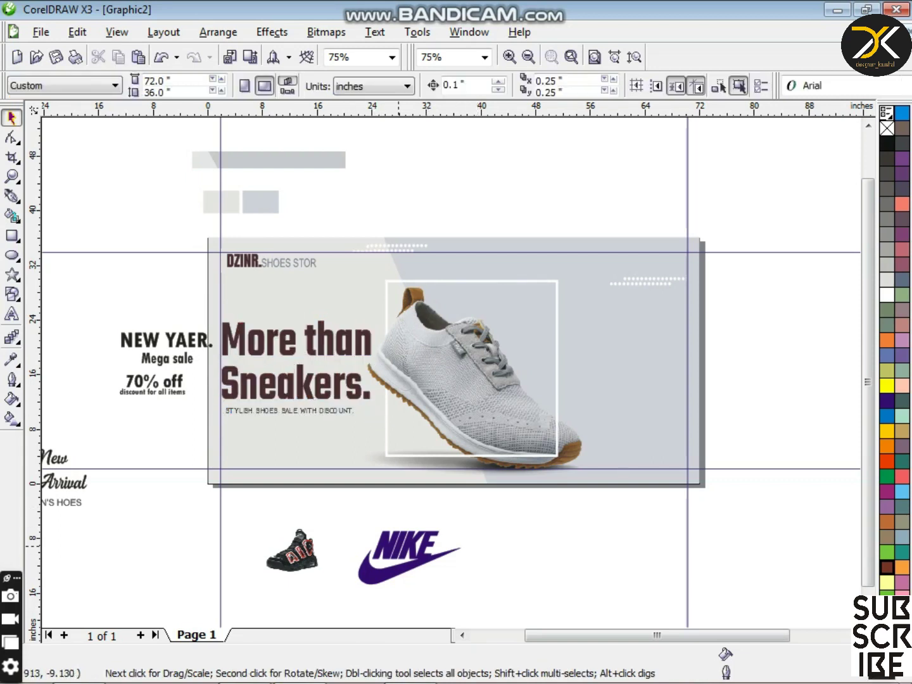
Step: Move the Nike logo closer to the banner, and place the New Arrival text over the shoe with a white fill
drag(398, 546, 468, 508)
drag(58, 459, 499, 356)
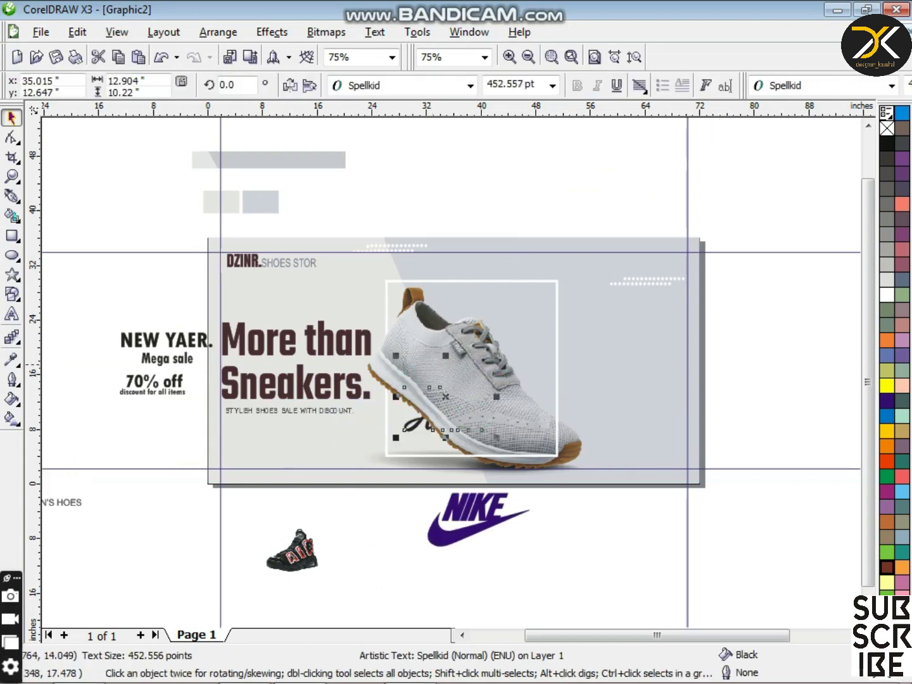
click(886, 292)
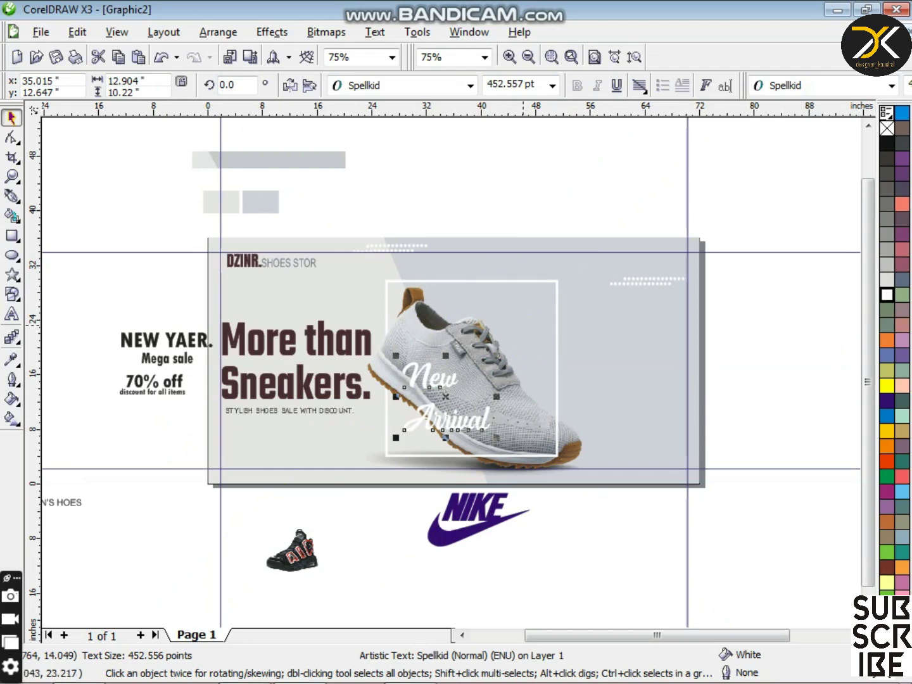
Step: Separate New and Arrival into two text objects, bring the lines closer together and rotate both to 354.7 degrees on the shoe
scroll(469, 392, up, 1)
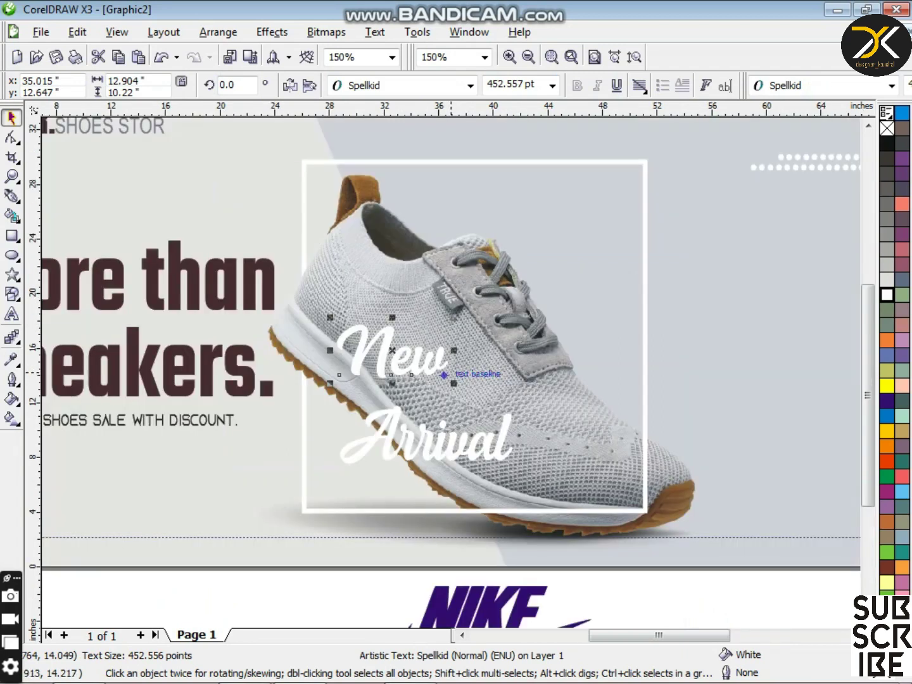
drag(391, 373, 450, 414)
shift+click(503, 433)
drag(505, 415, 519, 430)
click(499, 398)
drag(427, 421, 459, 402)
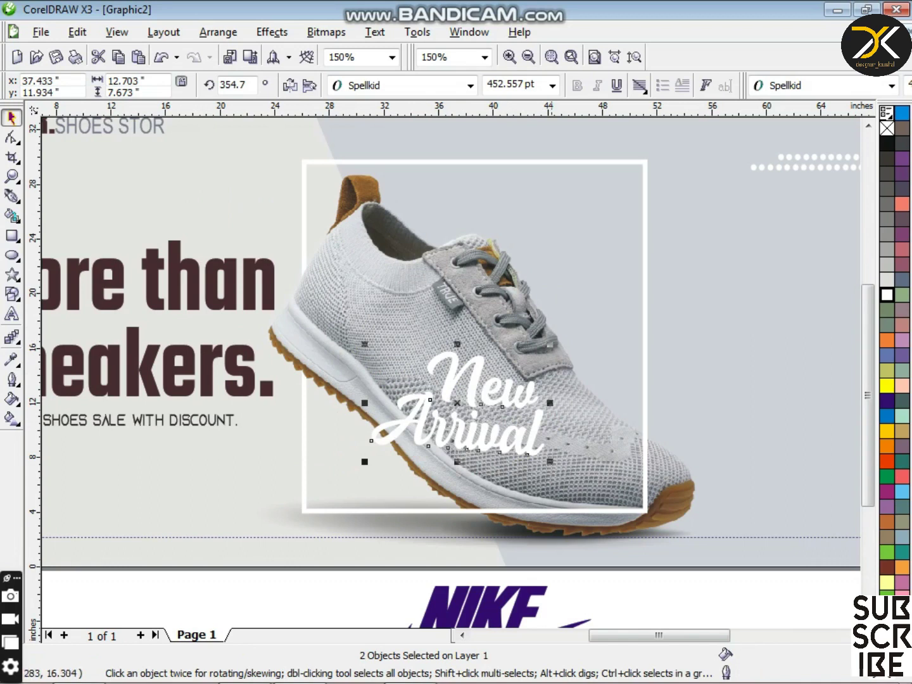
Step: Enlarge the New Arrival lettering to about 618 pt and nudge it 1.4 inches up and 0.1 inch right
drag(549, 344, 583, 325)
key(Up)
key(Up)
key(Up)
key(Up)
key(Up)
key(Up)
key(Up)
key(Up)
key(Up)
key(Up)
key(Up)
key(Up)
key(Up)
key(Up)
key(Right)
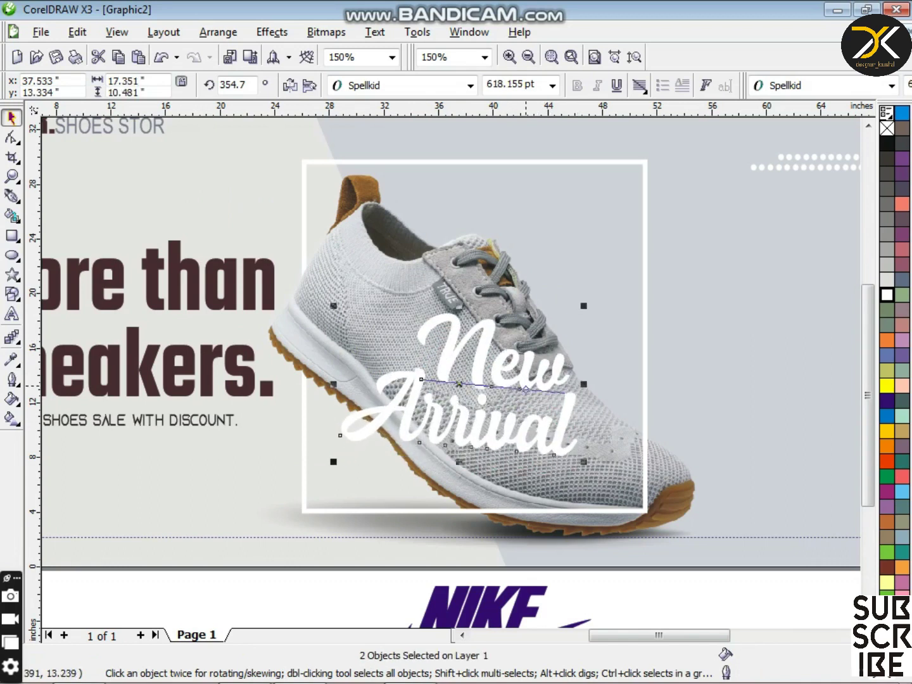
Step: Move the New Arrival lettering up, reduce it to about 502 pt and nudge it 0.6 inches down and 0.2 inches right
drag(459, 383, 471, 372)
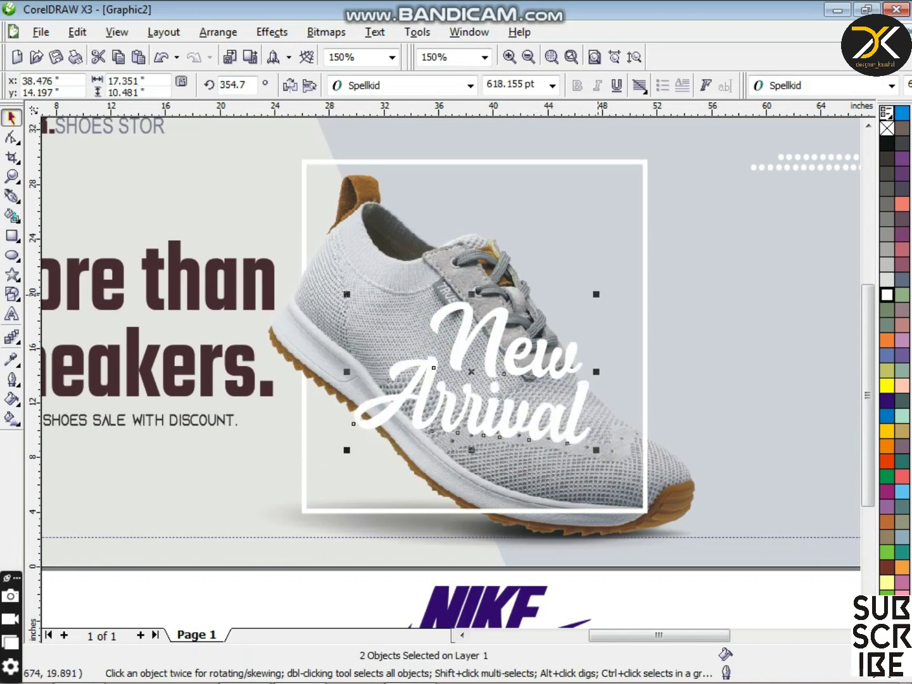
drag(597, 294, 574, 309)
key(Down)
key(Down)
key(Down)
key(Down)
key(Down)
key(Down)
key(Right)
key(Right)
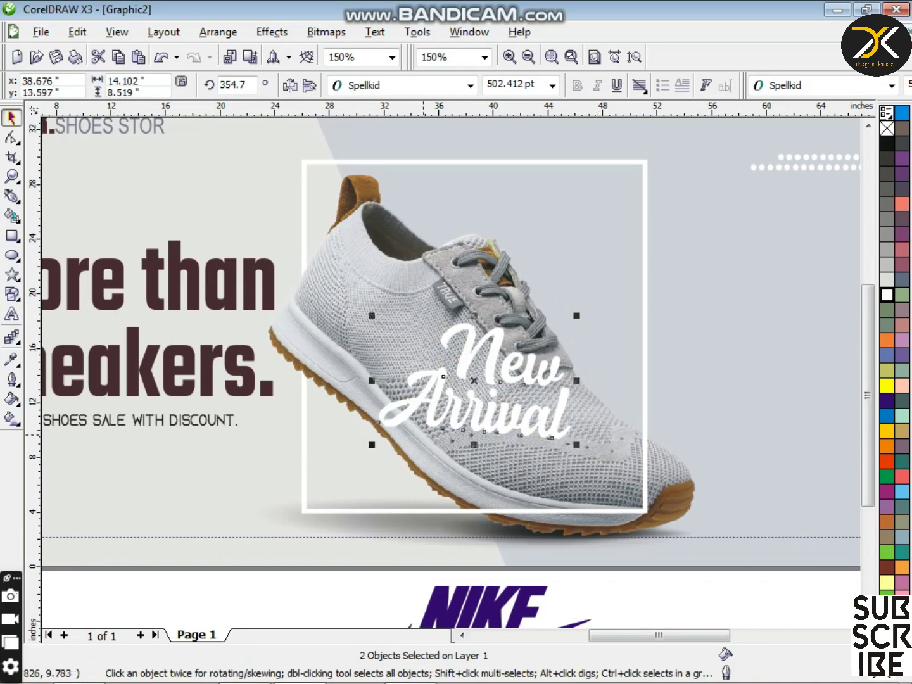
Step: Move the MEN'S HOES text from beside the banner to just below the word Arrival
key(F3)
drag(64, 459, 470, 380)
scroll(469, 381, up, 2)
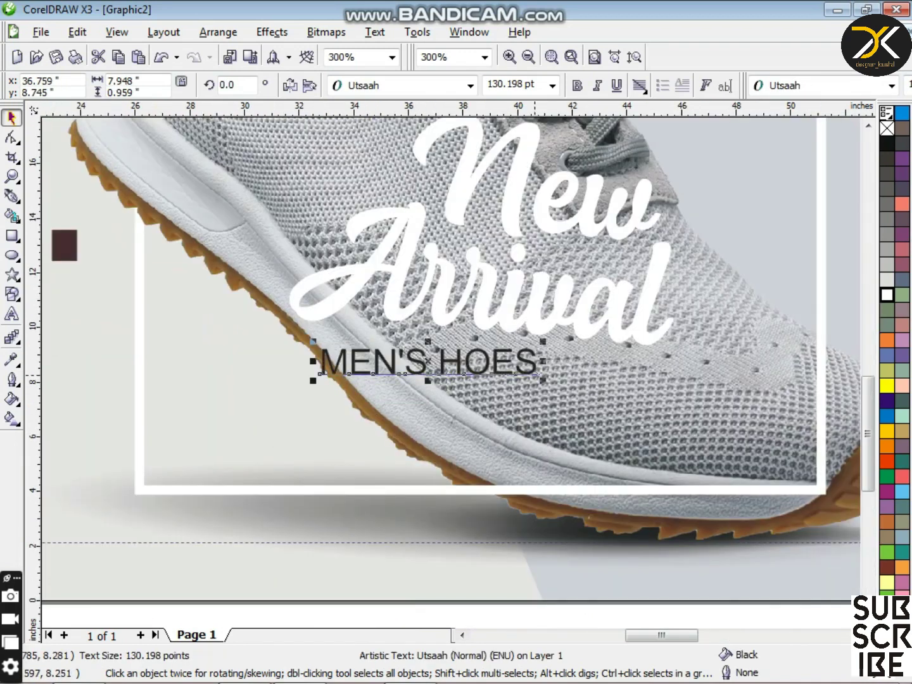
key(Left)
key(Up)
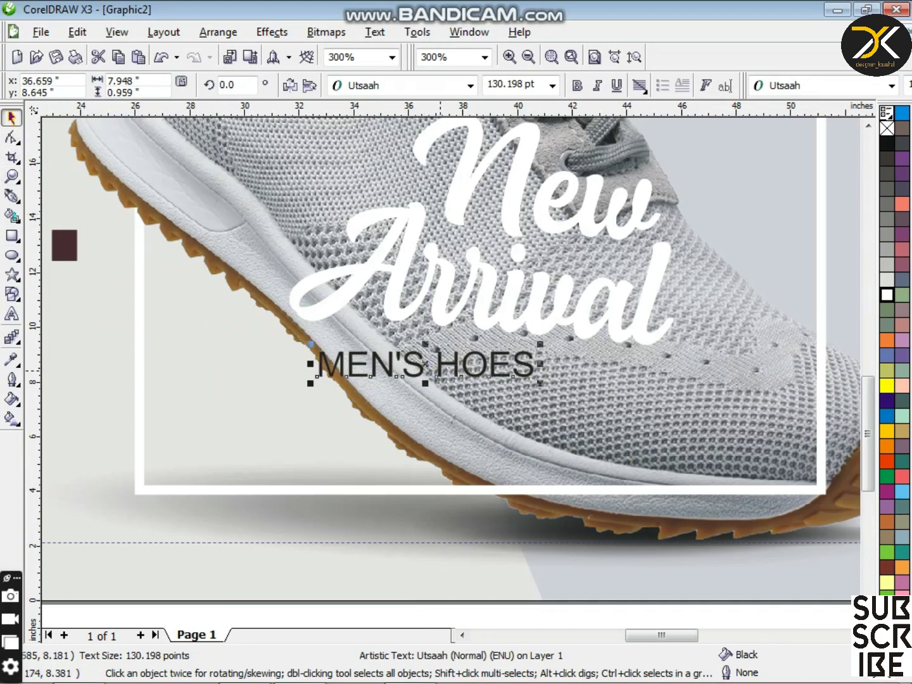
Step: Change the caption to MEN'SHOES, widen its letter spacing to match the Arrival lettering above and fill it white
double_click(440, 372)
key(BackSpace)
click(12, 137)
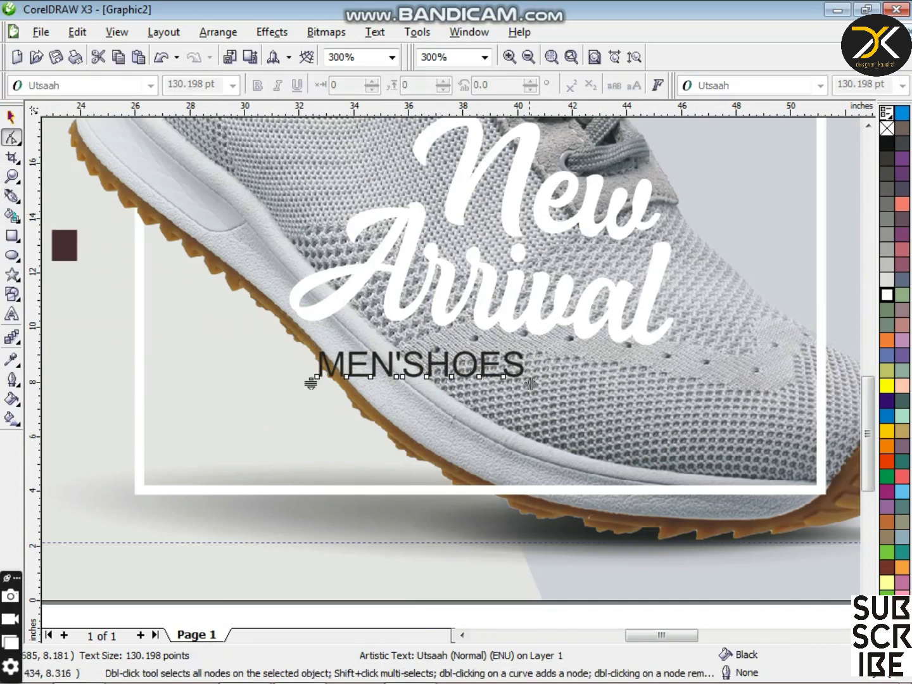
drag(529, 383, 692, 383)
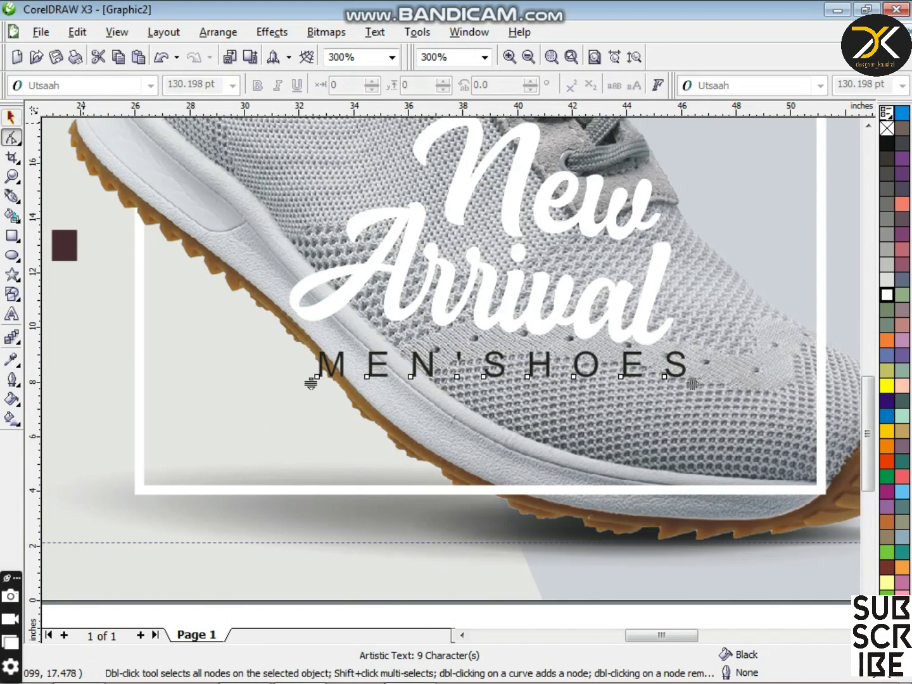
key(space)
click(886, 295)
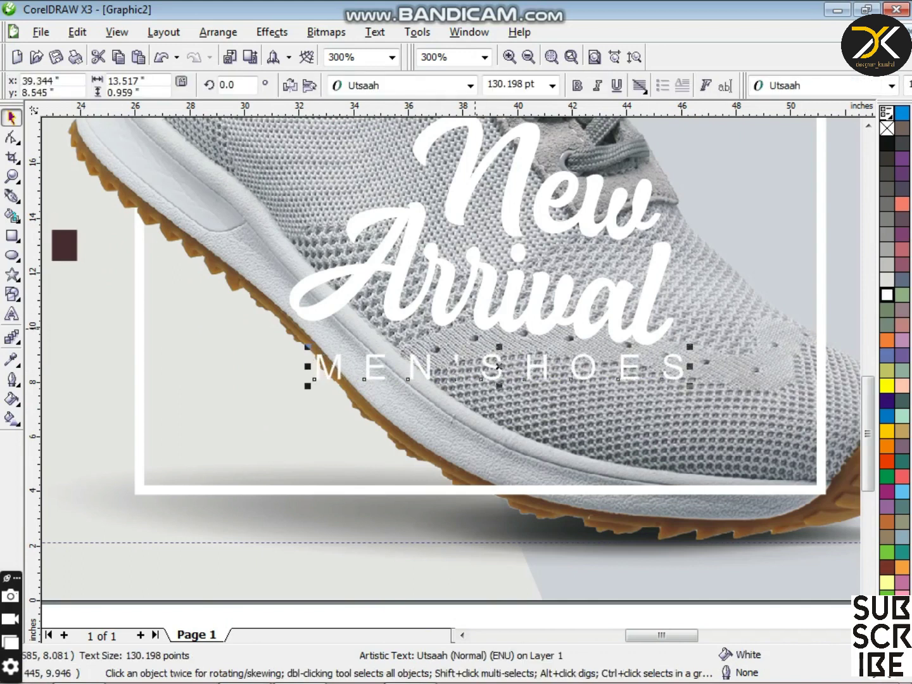
scroll(475, 329, up, 1)
scroll(476, 373, down, 3)
click(474, 495)
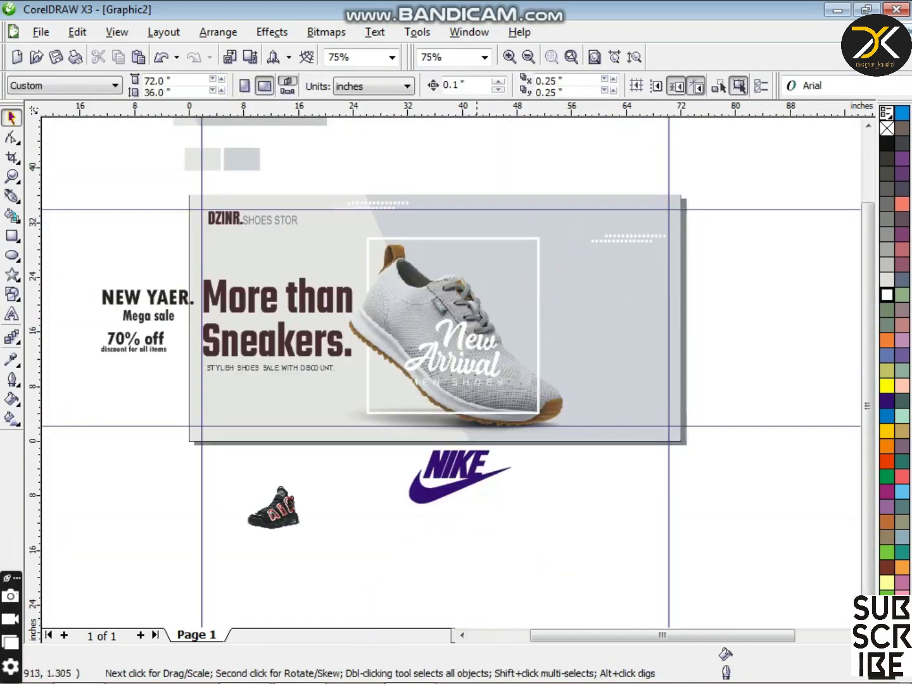
Step: Move the Nike logo into the upper right of the white frame, in front of everything, scaled to 53.9%
drag(456, 470, 505, 254)
scroll(505, 254, up, 1)
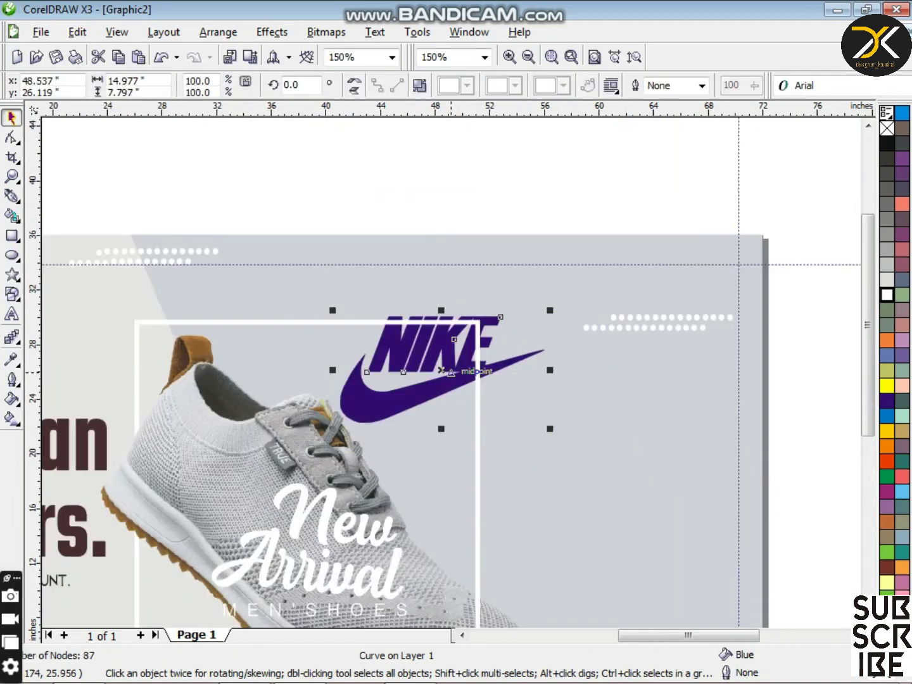
key(shift+Page_Up)
key(Up)
drag(550, 310, 499, 318)
key(Left)
key(Left)
key(Left)
key(Left)
key(Left)
key(Left)
key(Left)
key(Left)
key(Left)
key(Left)
key(Left)
key(Left)
key(Left)
key(Left)
key(Left)
key(Left)
key(Left)
key(Left)
key(Up)
key(Up)
key(Up)
key(Up)
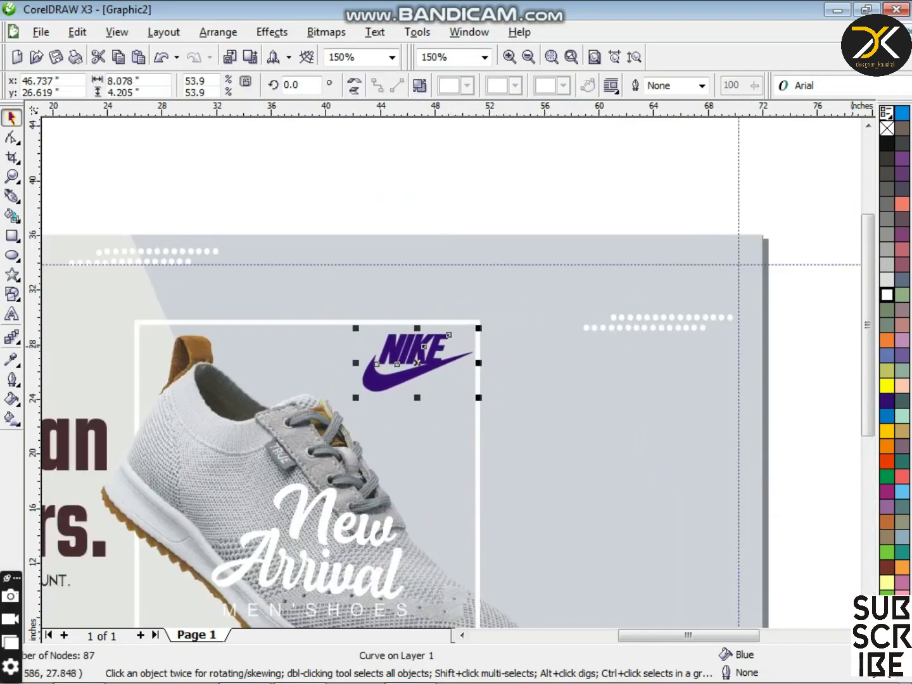
Step: Sample the dark colour R54 G48 B41 from inside the shoe's opening and apply it to the Nike logo
click(12, 359)
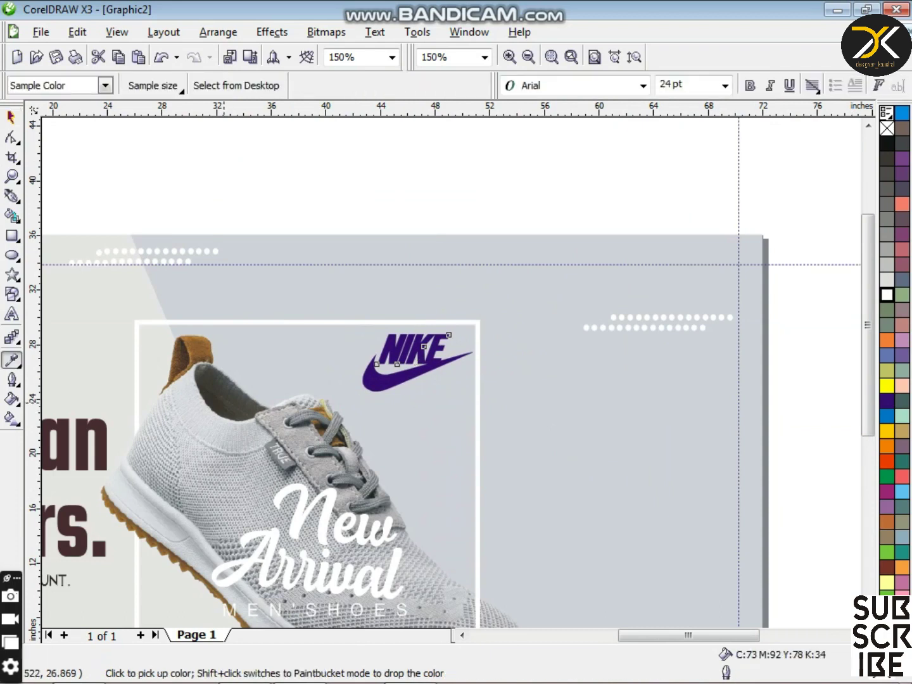
click(224, 402)
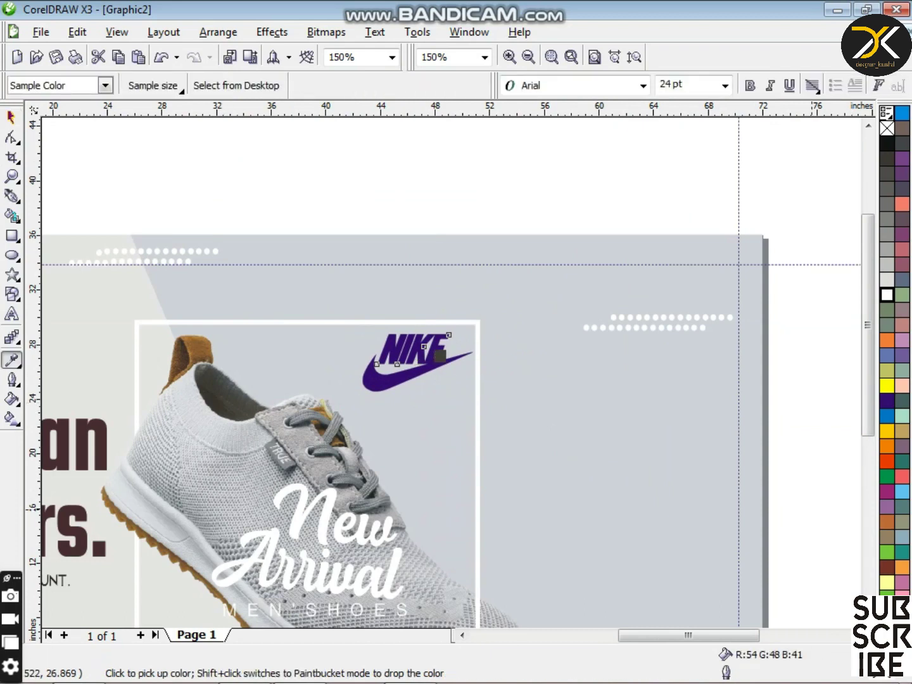
click(439, 355)
click(11, 117)
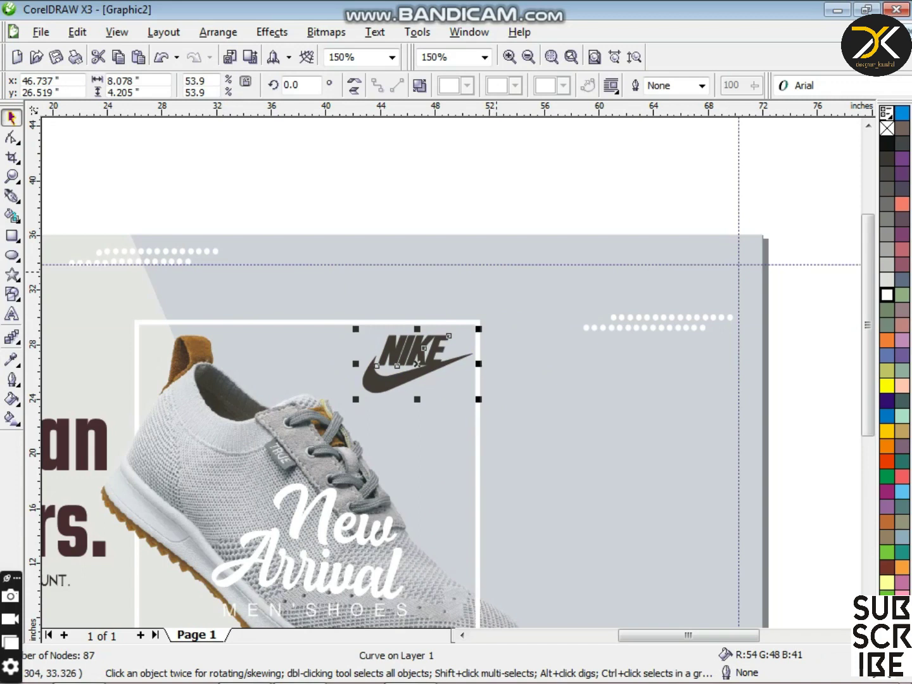
Step: Set the Nike logo's uniform fill to the darker CMYK colour C78 M72 Y76 K52
key(F11)
click(624, 172)
click(12, 400)
click(47, 409)
click(452, 305)
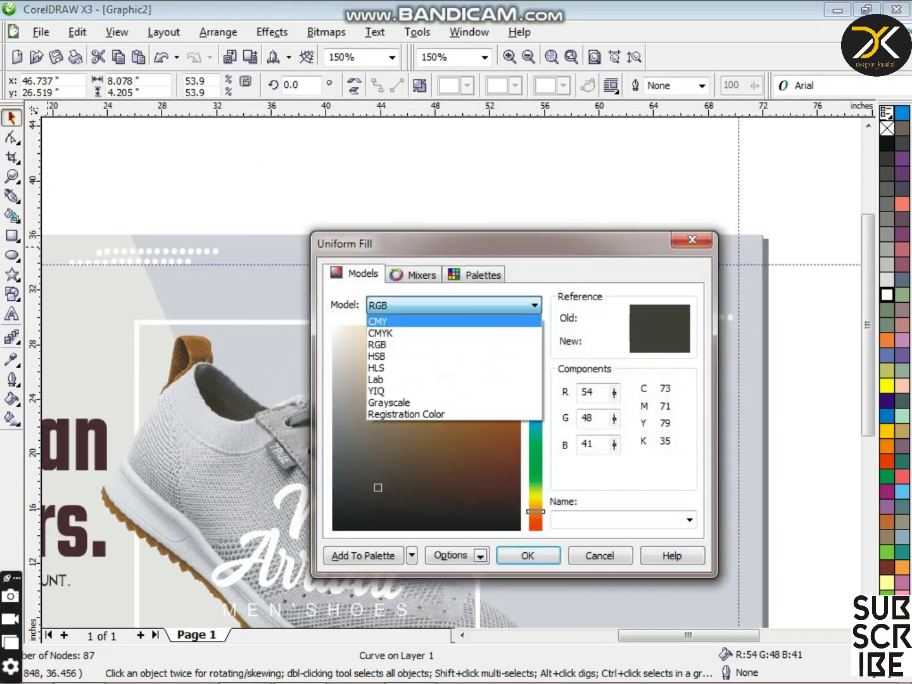
click(453, 332)
click(371, 501)
click(527, 556)
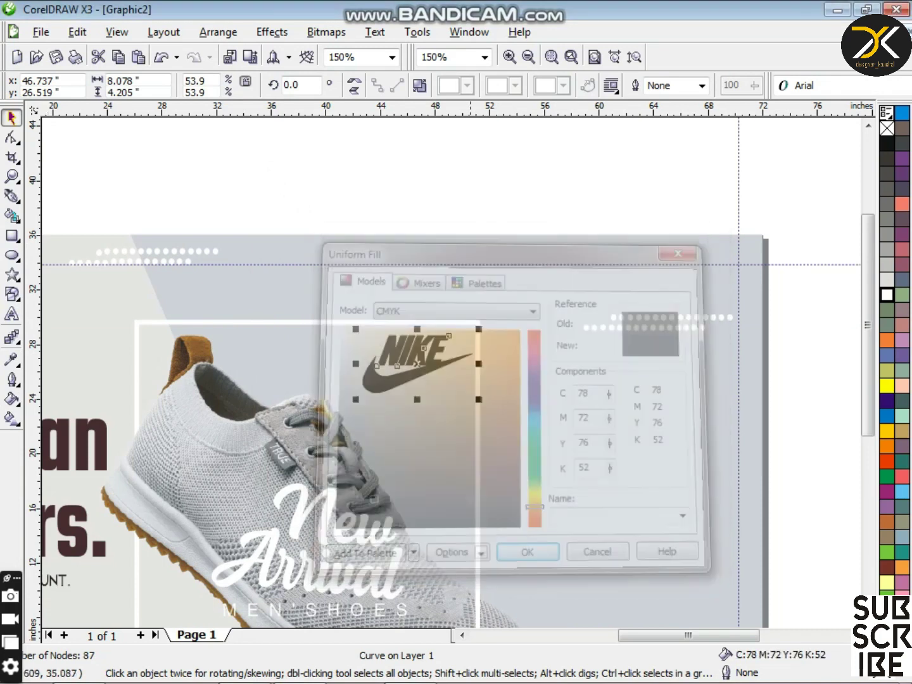
click(447, 424)
scroll(412, 442, up, 1)
scroll(369, 371, down, 2)
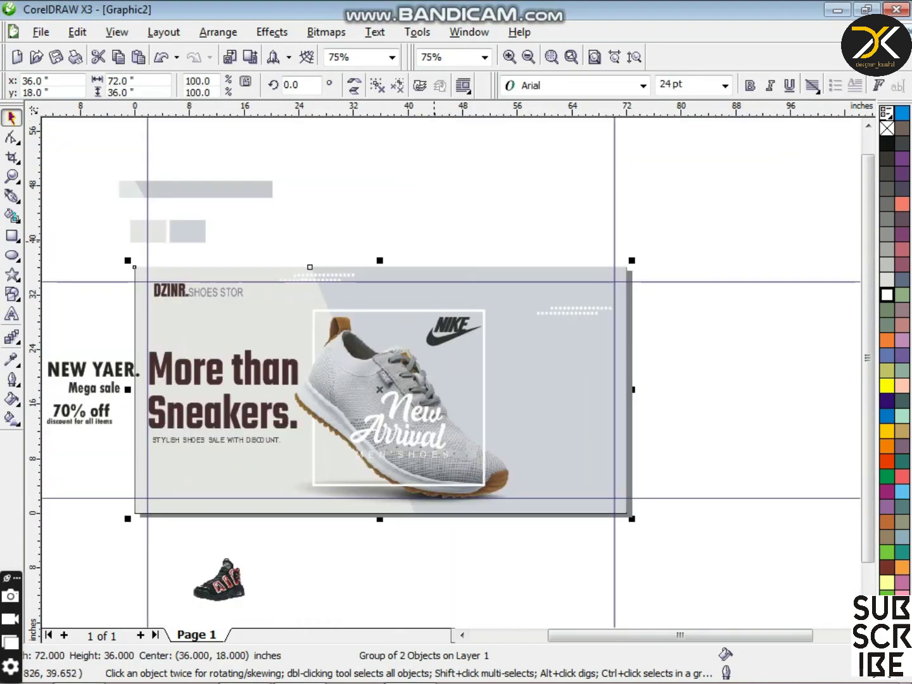
click(435, 241)
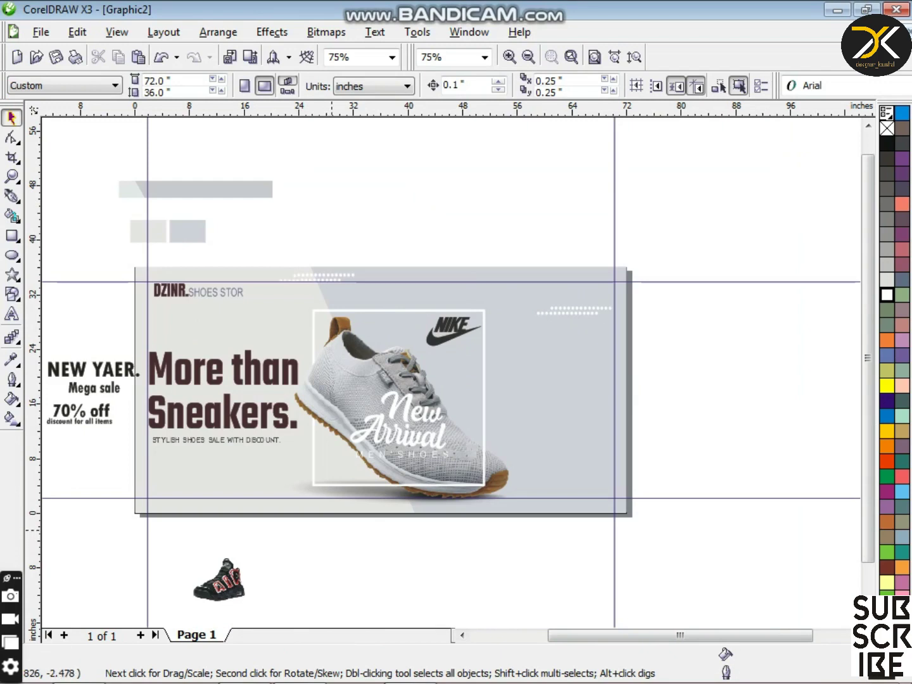
Step: Move the four New Year sale text lines together into the empty area right of the framed shoe
drag(123, 408, 125, 416)
scroll(126, 418, down, 1)
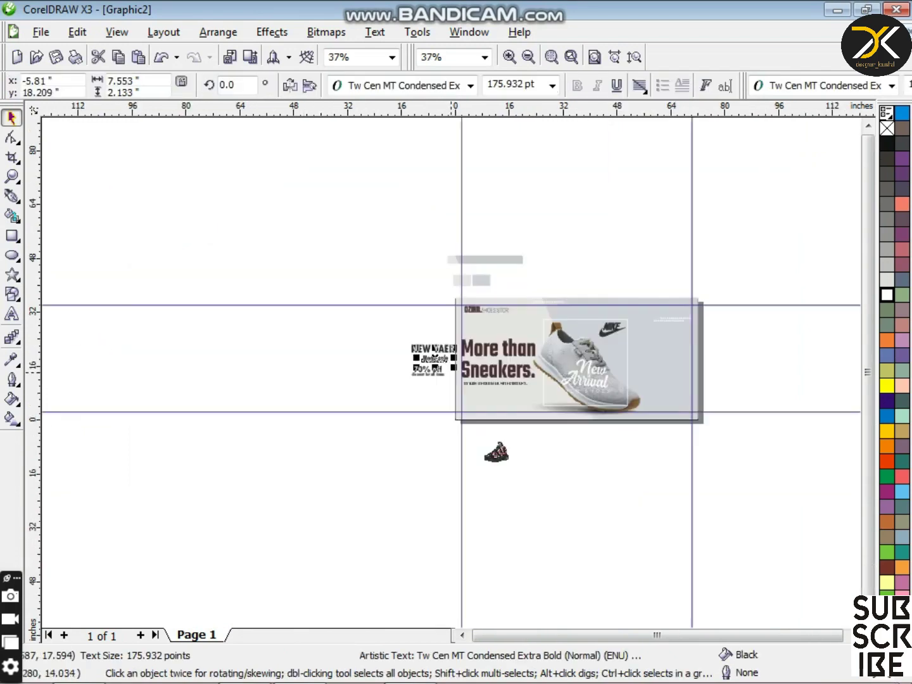
drag(383, 327, 458, 399)
drag(443, 372, 664, 378)
scroll(736, 374, up, 2)
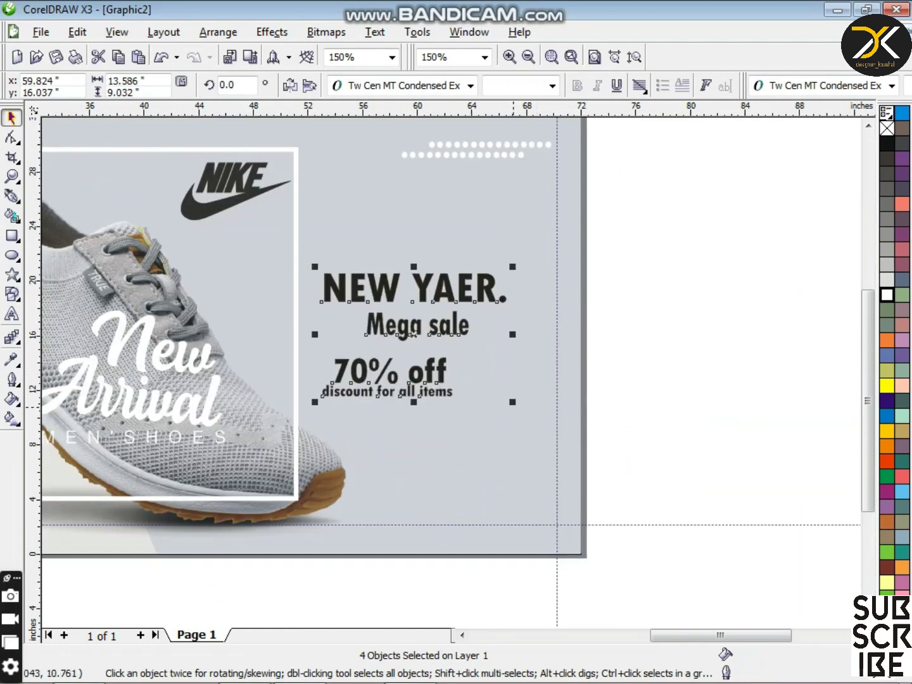
Step: Enlarge the four sale lines together to about 16.8 inches wide and nudge them up 0.3 inches
drag(513, 402, 552, 434)
key(Up)
key(Up)
key(Up)
click(629, 302)
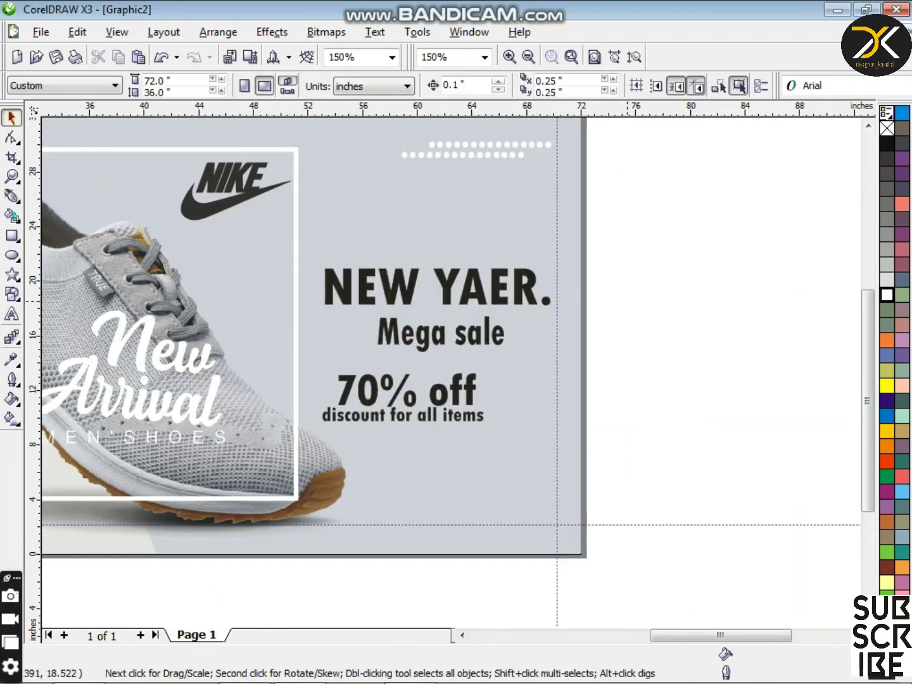
Step: Nudge the NEW YAER. line up 0.6 inches, away from the Mega sale line
click(501, 296)
key(Up)
key(Up)
key(Up)
key(Up)
key(Up)
key(Up)
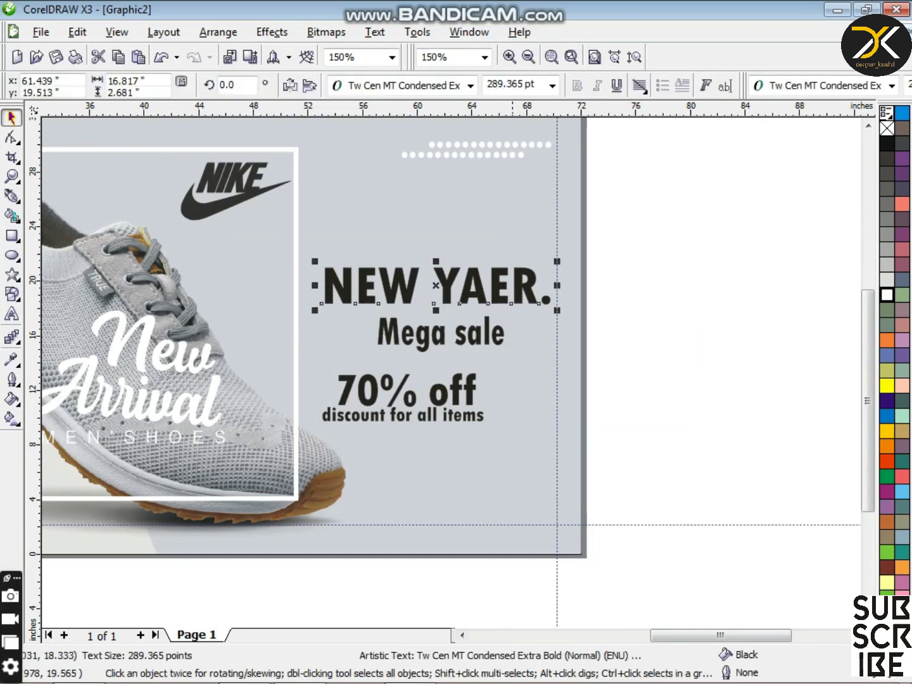
Step: Sample the brownish colour C49 M61 Y52 K25 from the headline and apply it to the NEW YAER. text
click(478, 332)
click(12, 359)
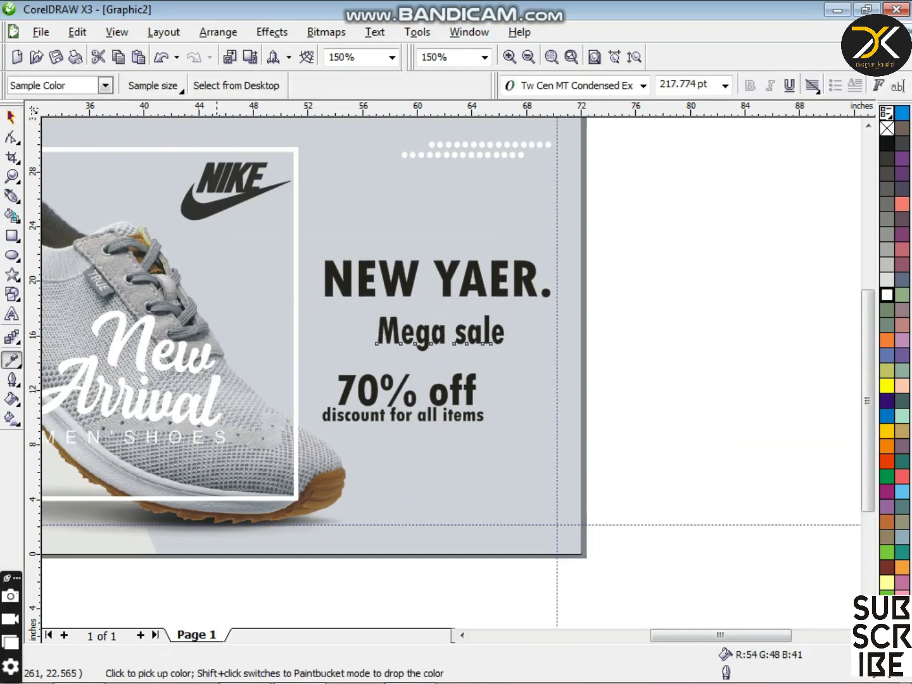
key(F3)
click(241, 327)
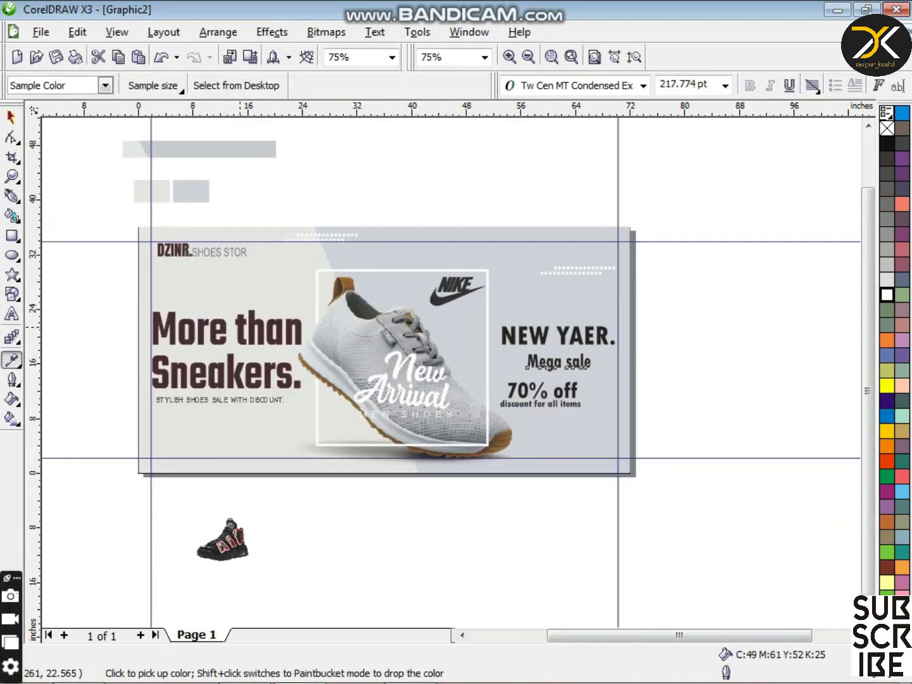
scroll(548, 319, up, 4)
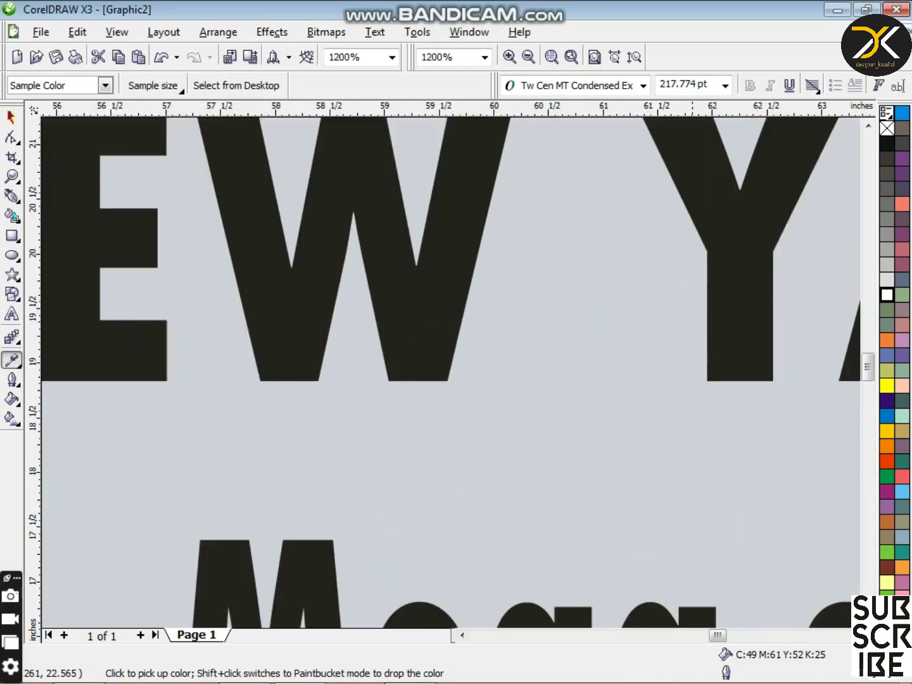
click(772, 365)
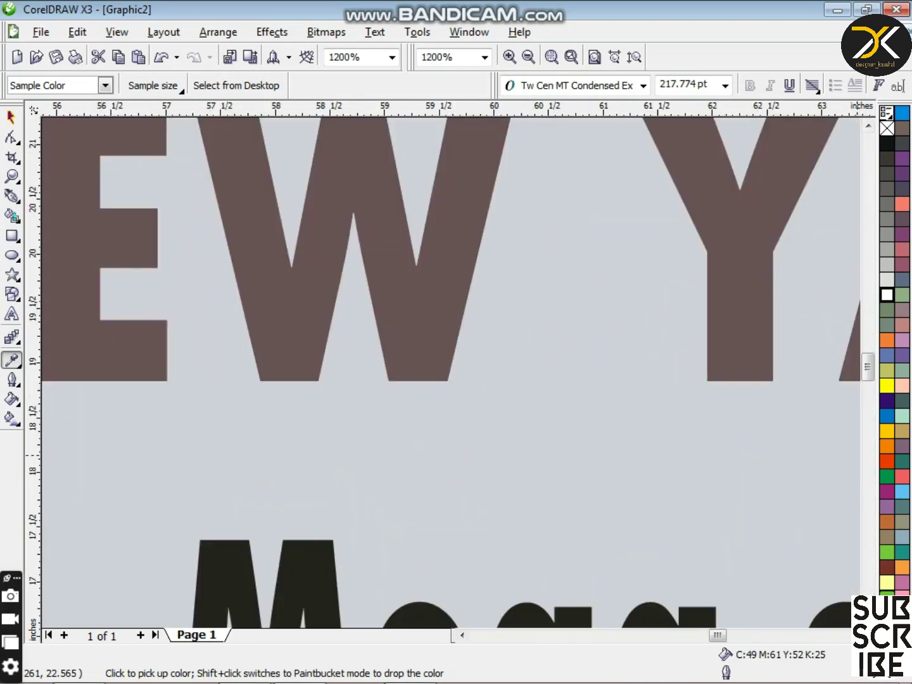
Step: Apply the sampled brown C49 M61 Y52 K25 to the Mega sale text and nudge it up 0.3 inches
shift+click(839, 616)
click(10, 117)
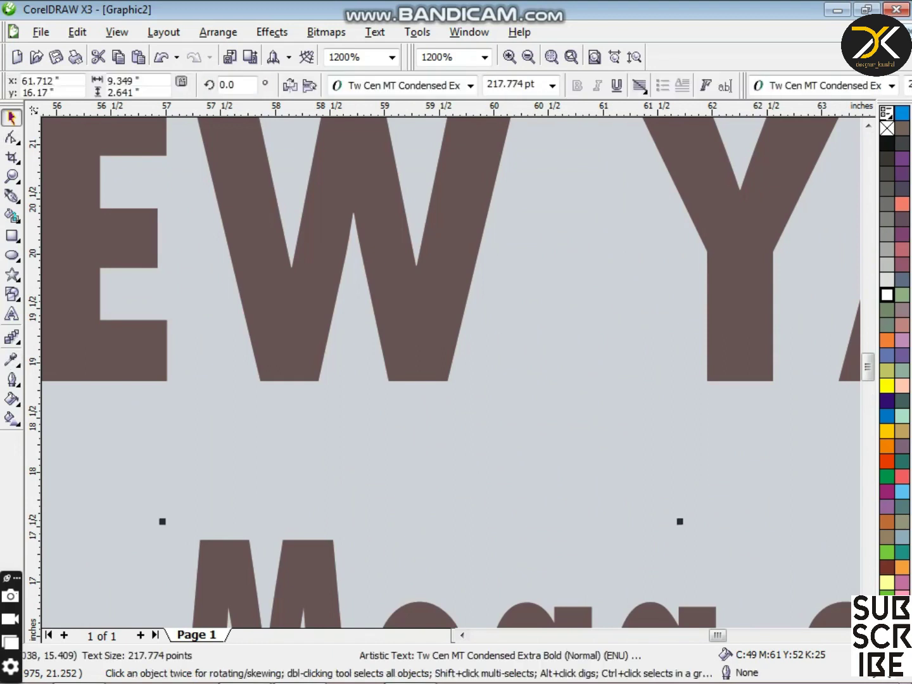
scroll(269, 253, down, 2)
key(Up)
key(Up)
key(Up)
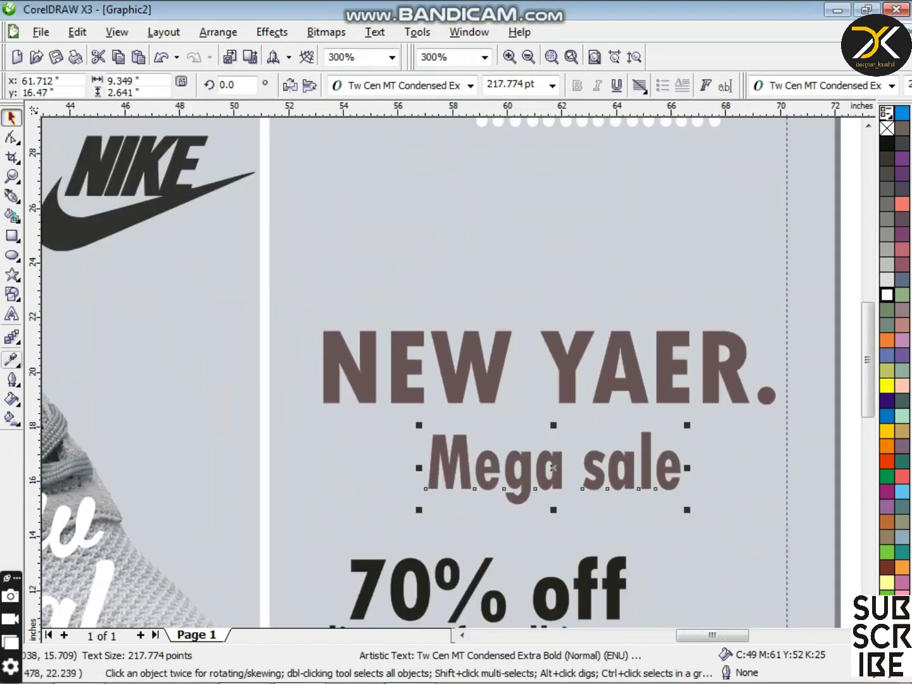
Step: Sample the dark maroon R66 G37 B48 from the headline and apply it to the NEW YAER. and Mega sale texts
key(space)
scroll(639, 317, down, 1)
click(81, 316)
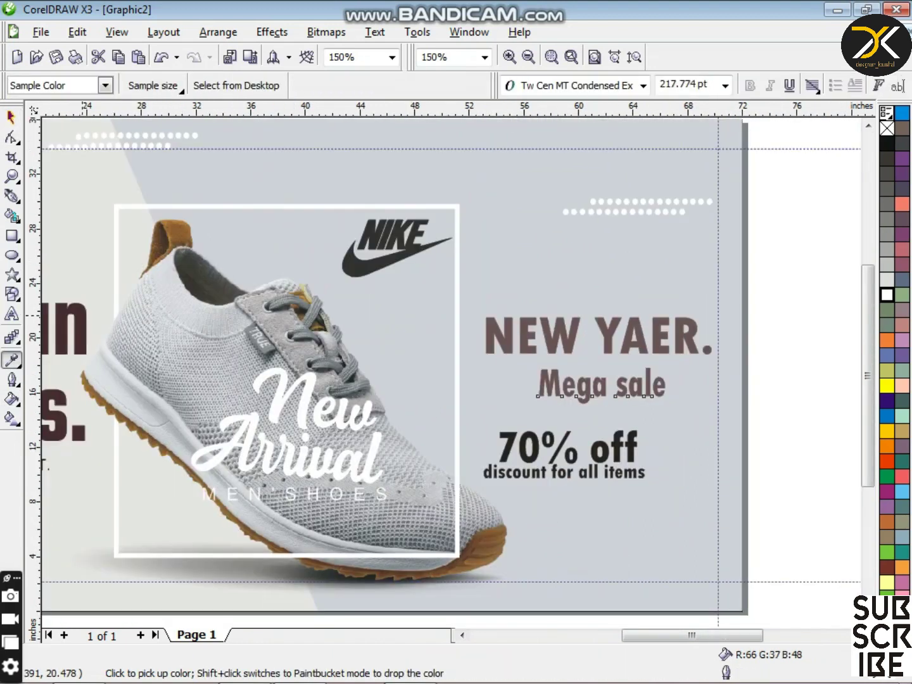
scroll(573, 343, up, 2)
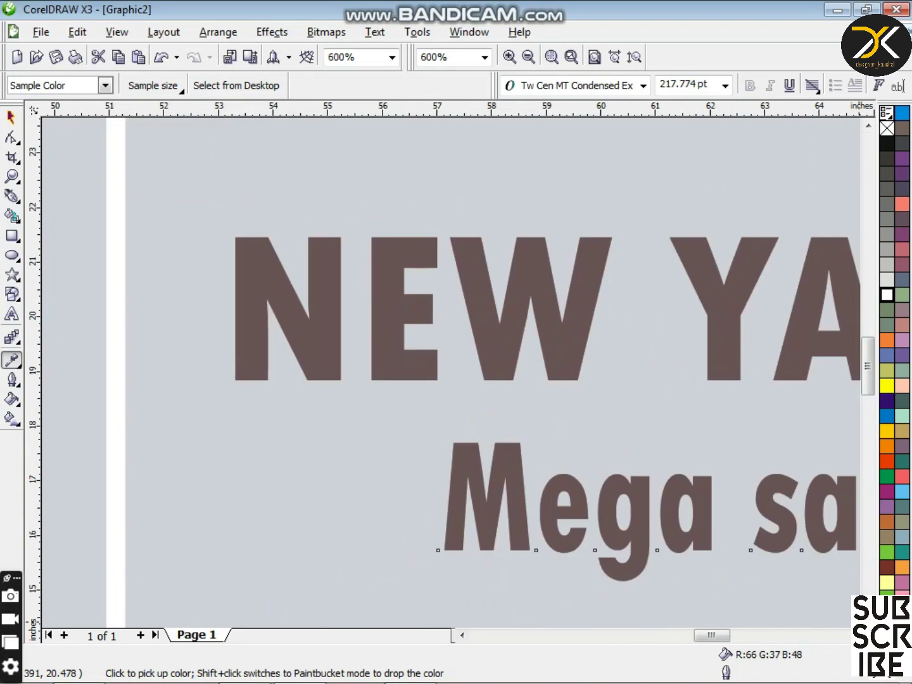
click(835, 548)
shift+click(799, 365)
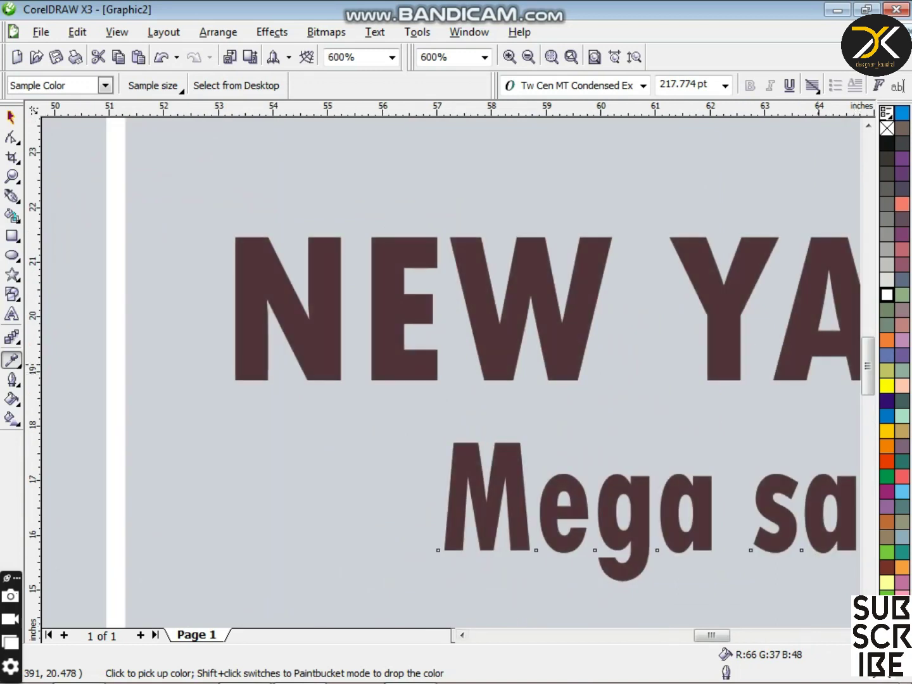
Step: Nudge the Mega sale text up 0.9 inches in total and left 0.1 inches, just beneath NEW YAER
click(11, 117)
scroll(596, 437, down, 1)
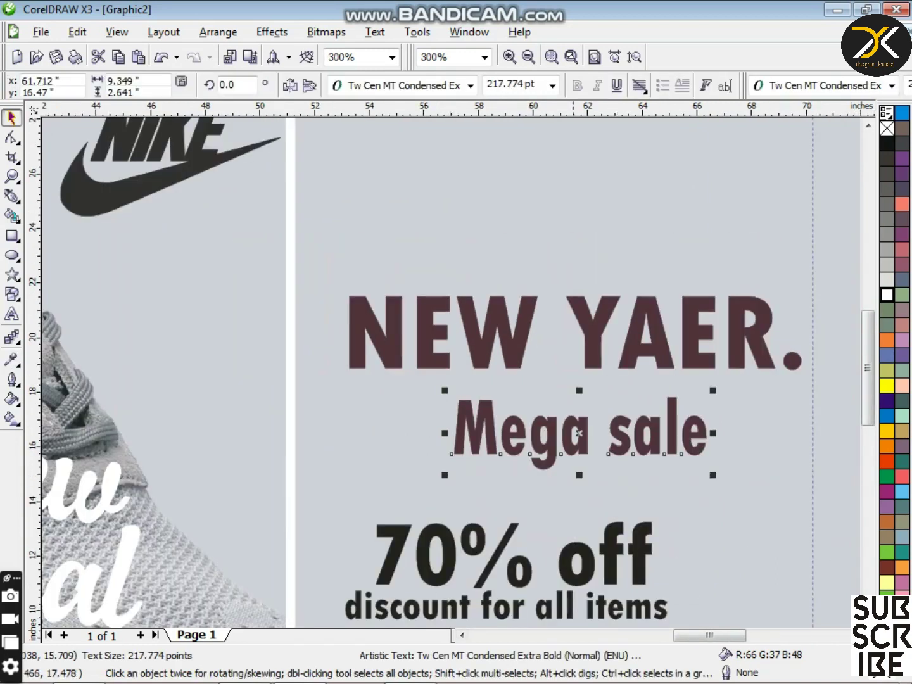
scroll(574, 403, up, 1)
key(Up)
key(Up)
key(Up)
key(Up)
key(Up)
key(Up)
key(Up)
key(Up)
key(Up)
key(Up)
key(Up)
key(Up)
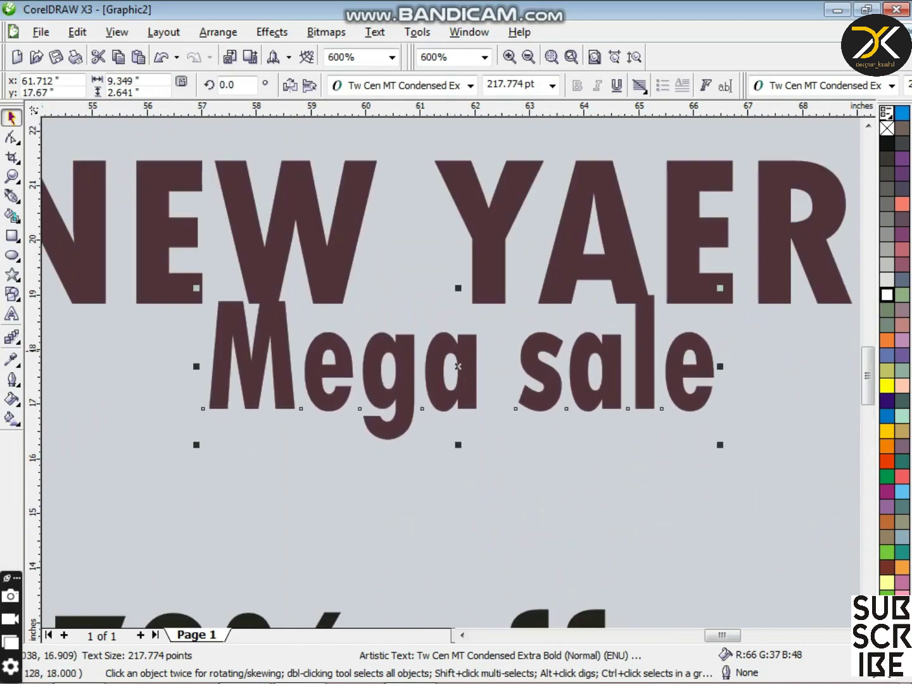
key(Down)
key(Down)
key(Left)
key(Down)
Step: Shrink the Mega sale text to about 8.1 inches wide around its centre and nudge it up 0.2 inches
drag(716, 305, 681, 313)
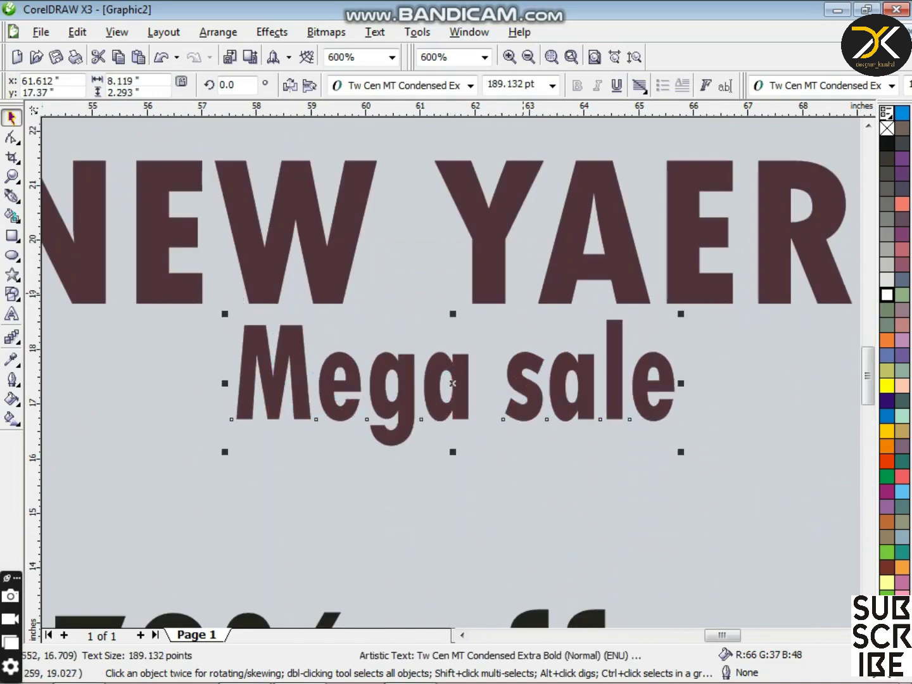
key(Up)
key(Up)
Step: Convert NEW YAER. to curves and stretch the lower arm of the first E down about 2 inches, beside Mega sale
click(592, 257)
click(16, 141)
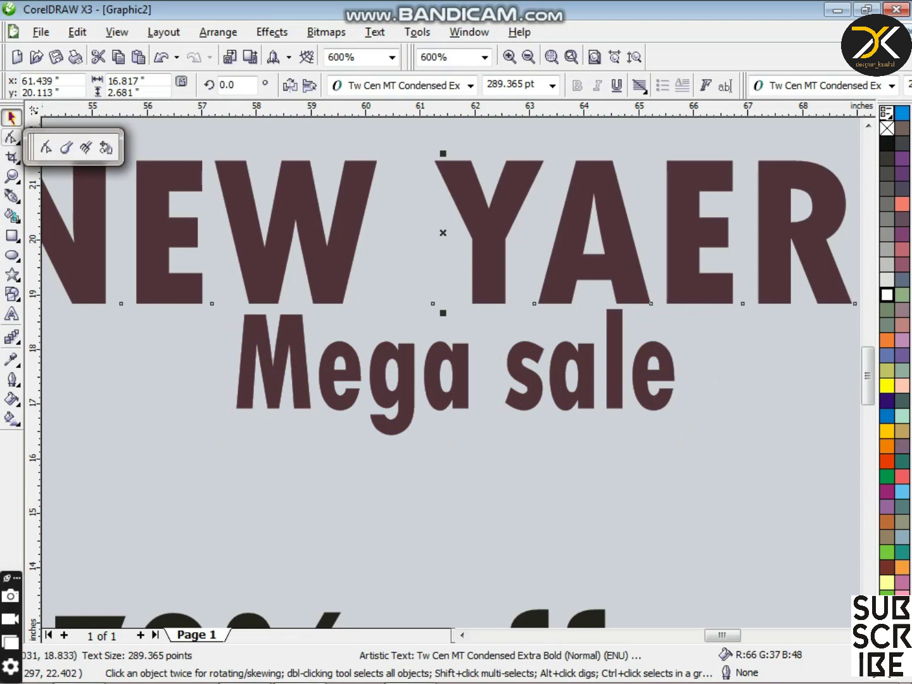
click(48, 147)
key(ctrl+q)
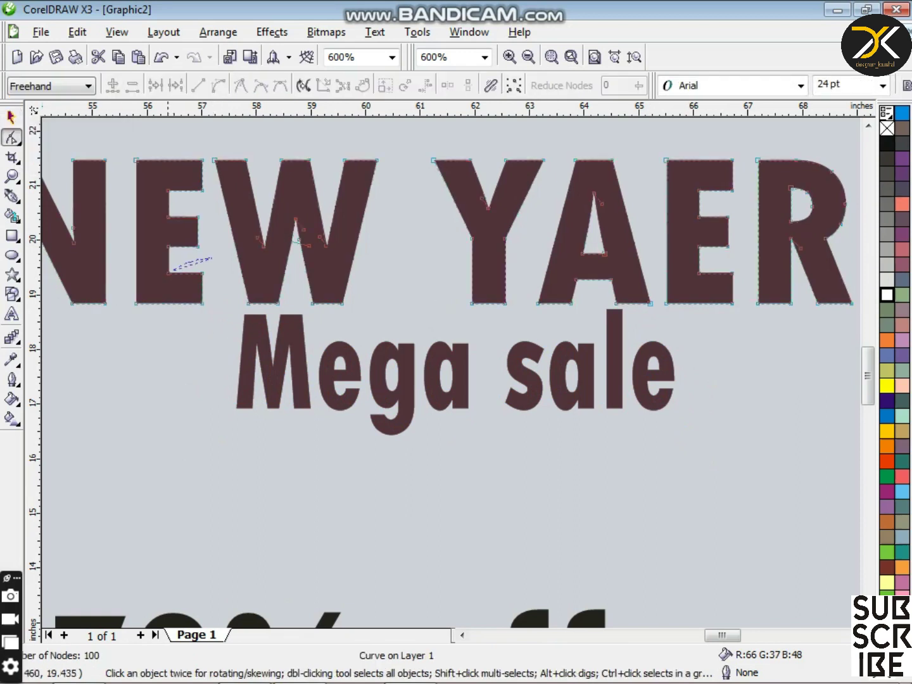
mouse_move(173, 269)
mouse_down()
mouse_move(126, 337)
mouse_move(189, 311)
mouse_move(168, 410)
mouse_up()
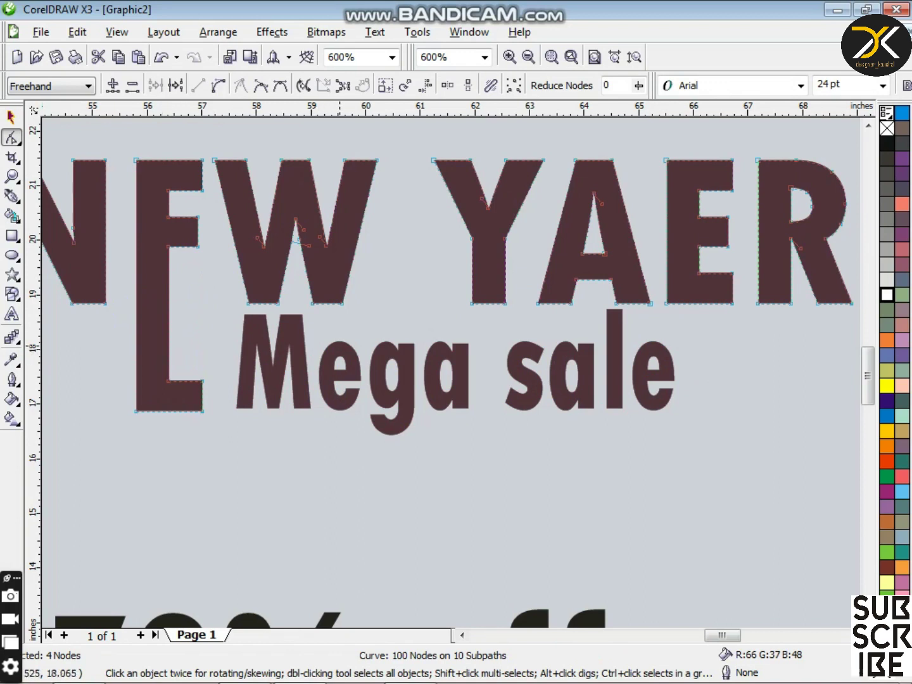
key(F3)
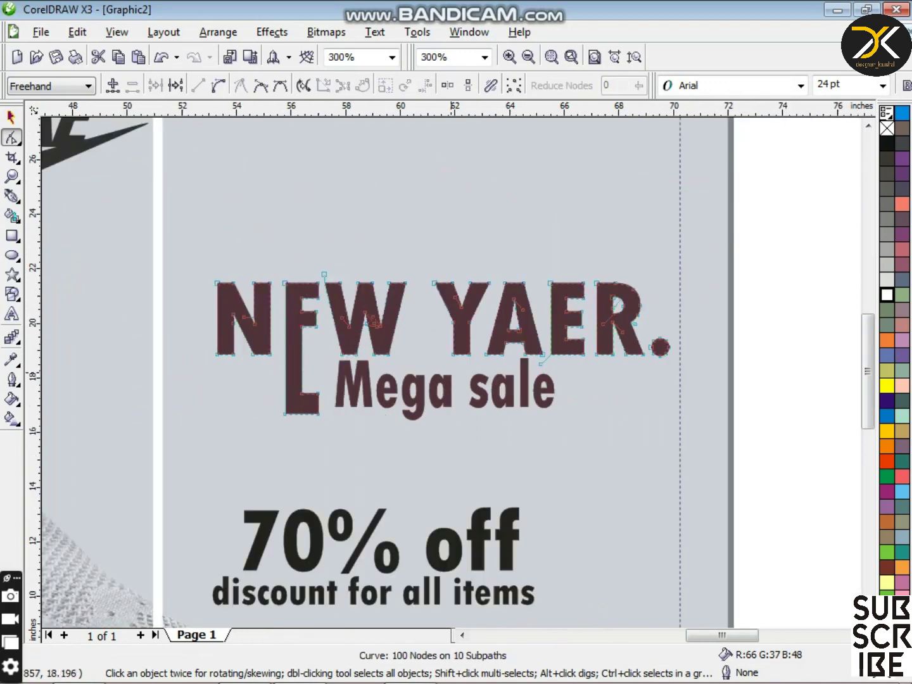
Step: Nudge the Mega sale text down 0.1 inches and right 0.1 inches, away from the stretched E
key(space)
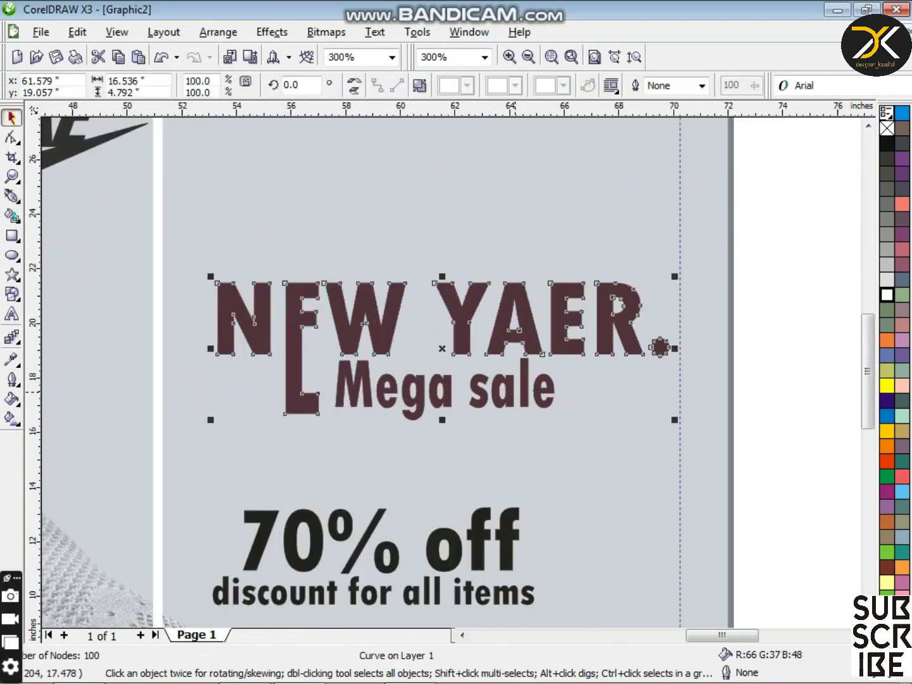
click(513, 390)
key(Down)
key(Right)
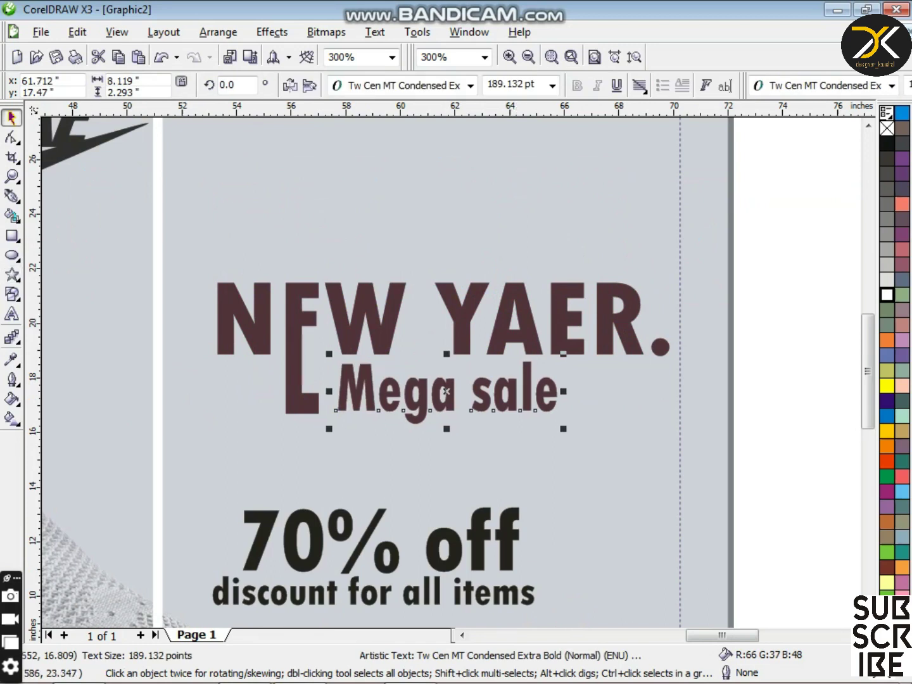
Step: Draw a thin rectangle about 15.4 × 0.13 inches beneath Mega sale and nudge it left 0.1 inches
key(F6)
drag(228, 431, 648, 436)
scroll(648, 434, up, 1)
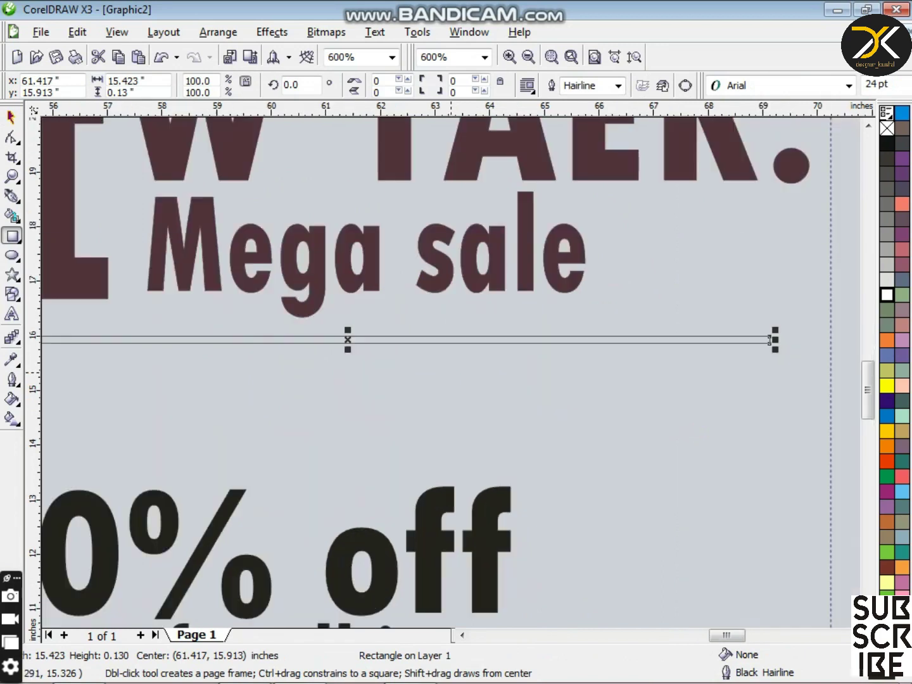
key(Left)
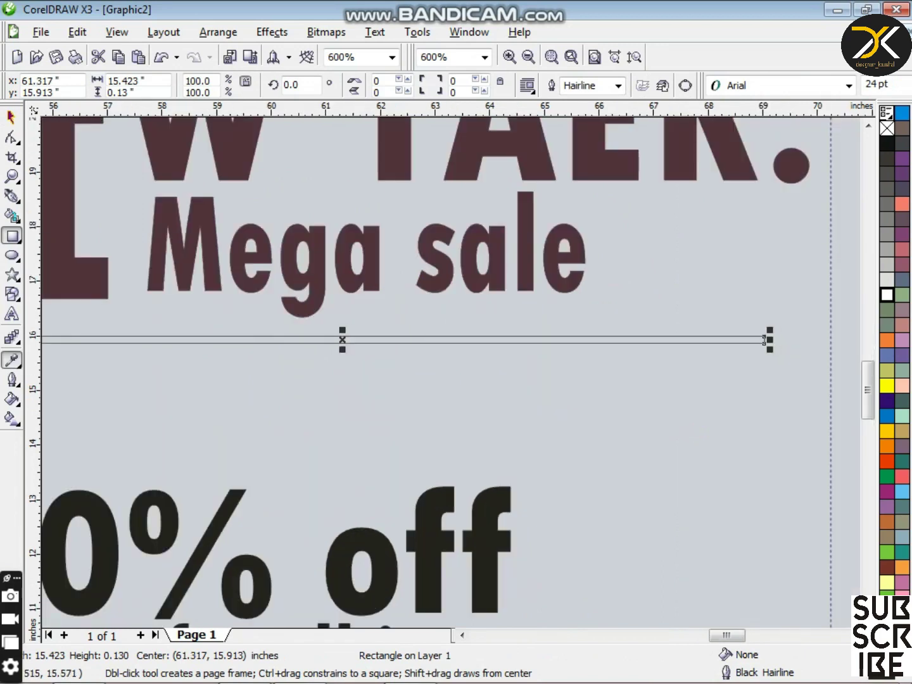
Step: Fill the thin rectangle with the sampled maroon R66 G37 B48, leaving it without an outline
click(12, 359)
scroll(206, 349, up, 2)
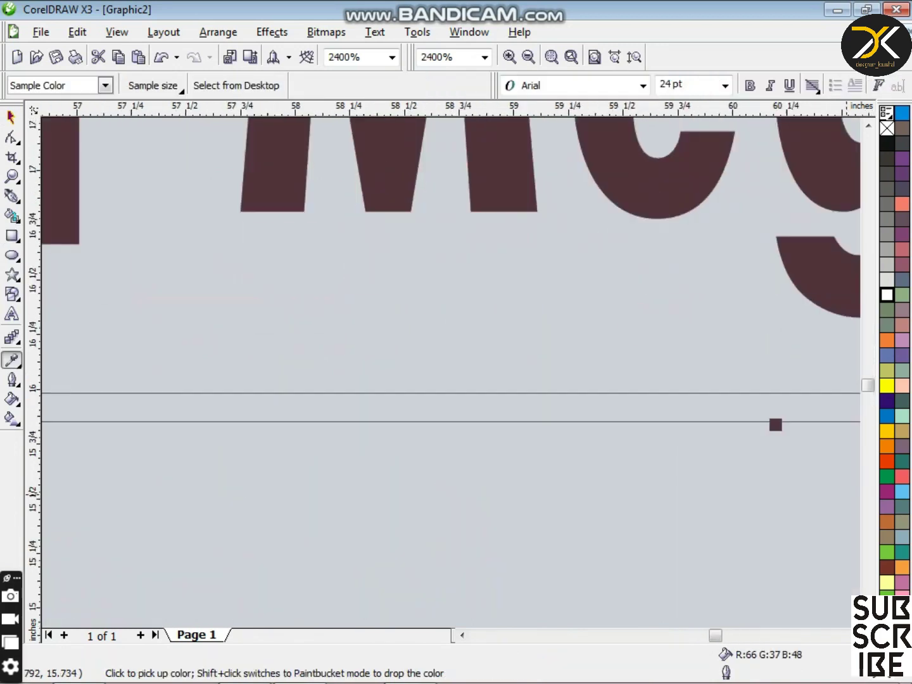
shift+click(764, 412)
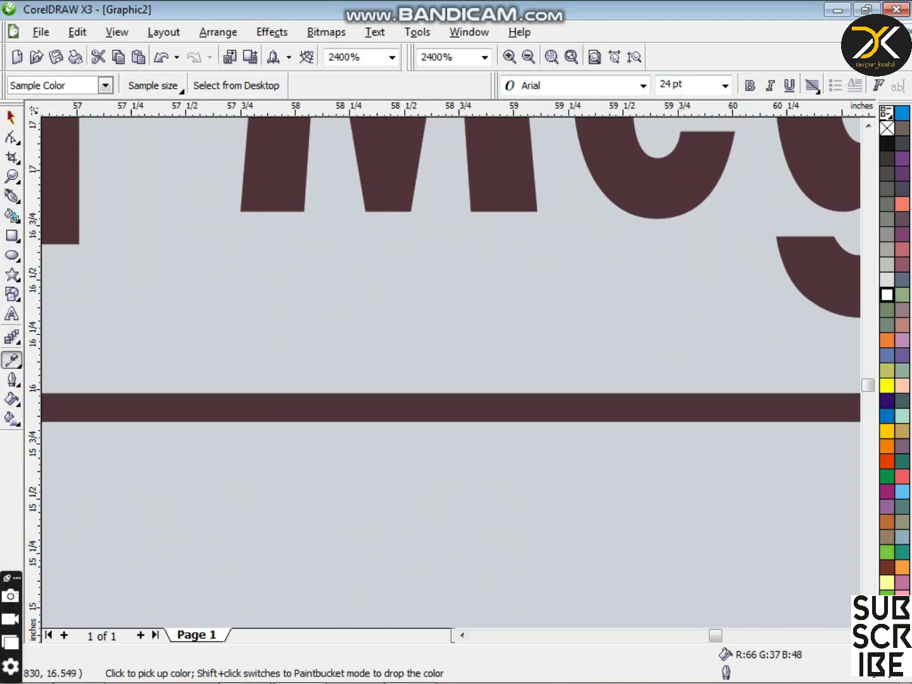
Step: Duplicate the maroon bar and nudge the copy down 0.3 inches to form a double line
click(11, 122)
key(plus)
key(Down)
key(Down)
key(Down)
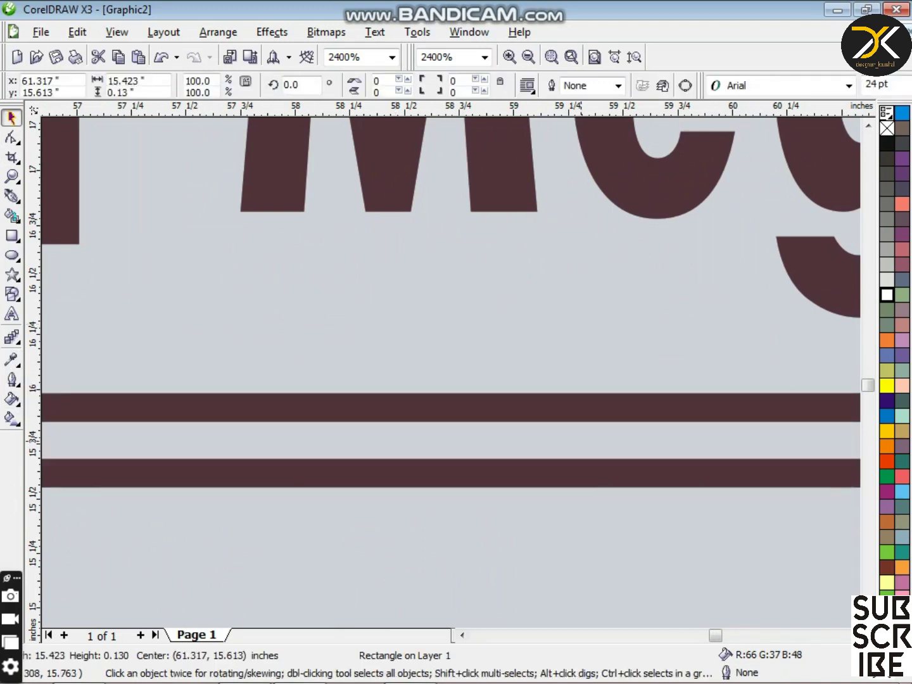
Step: Draw a star about 1.2 inches wide over the middle of the double line and set it to 5 points
scroll(497, 374, down, 3)
scroll(478, 375, up, 1)
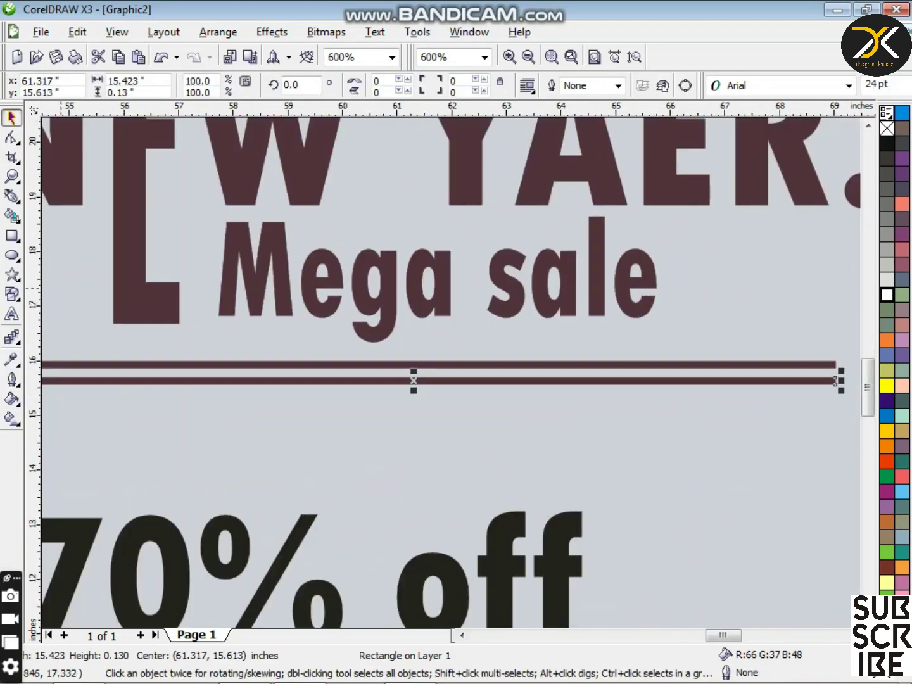
click(12, 275)
drag(391, 334, 468, 409)
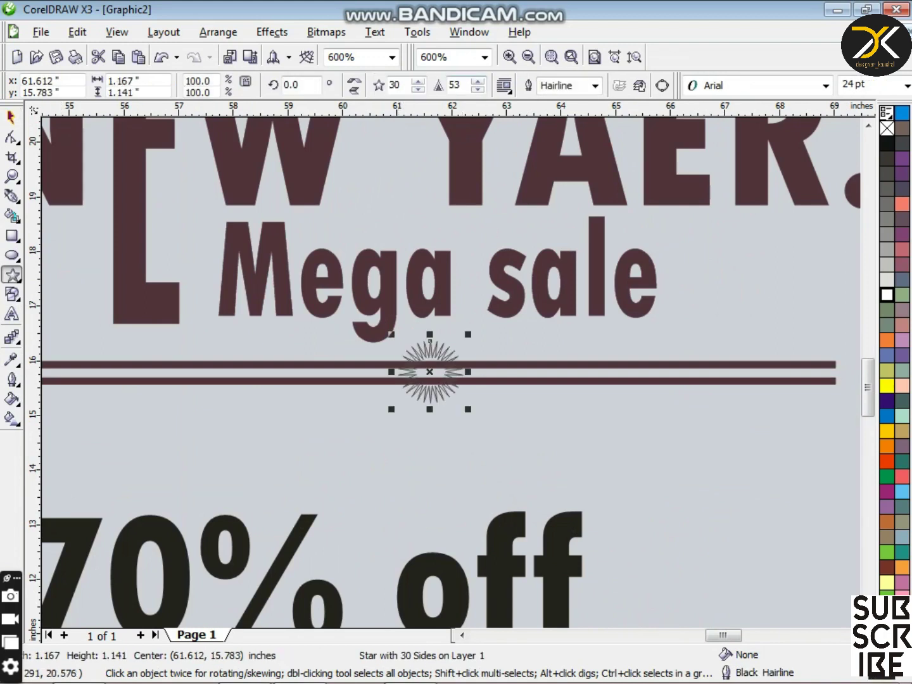
key(Return)
key(space)
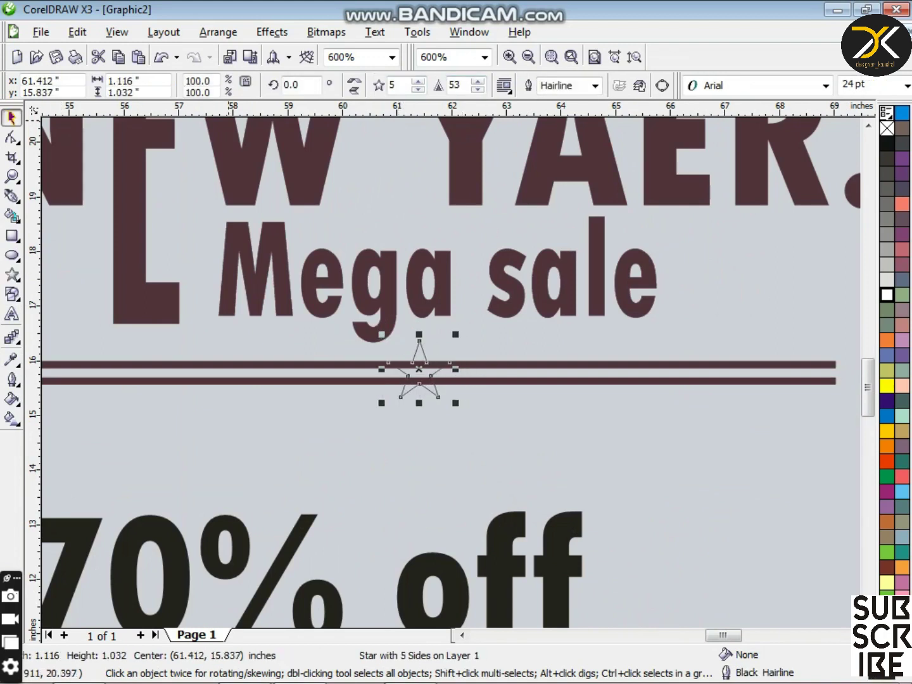
Step: Fill the star with the sampled maroon R66 G37 B48 and remove its outline
click(886, 371)
click(12, 360)
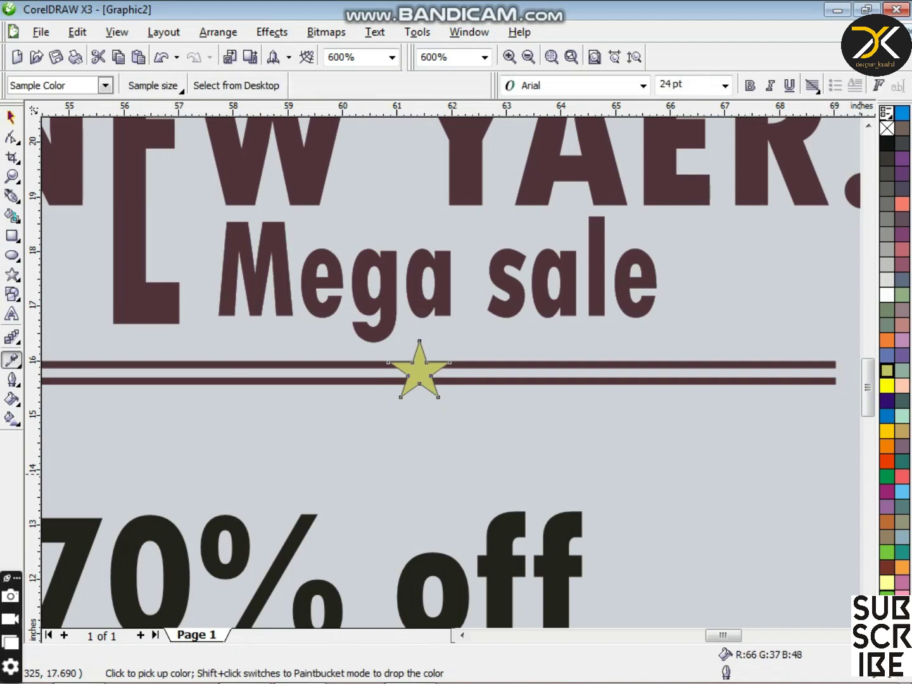
shift+click(422, 370)
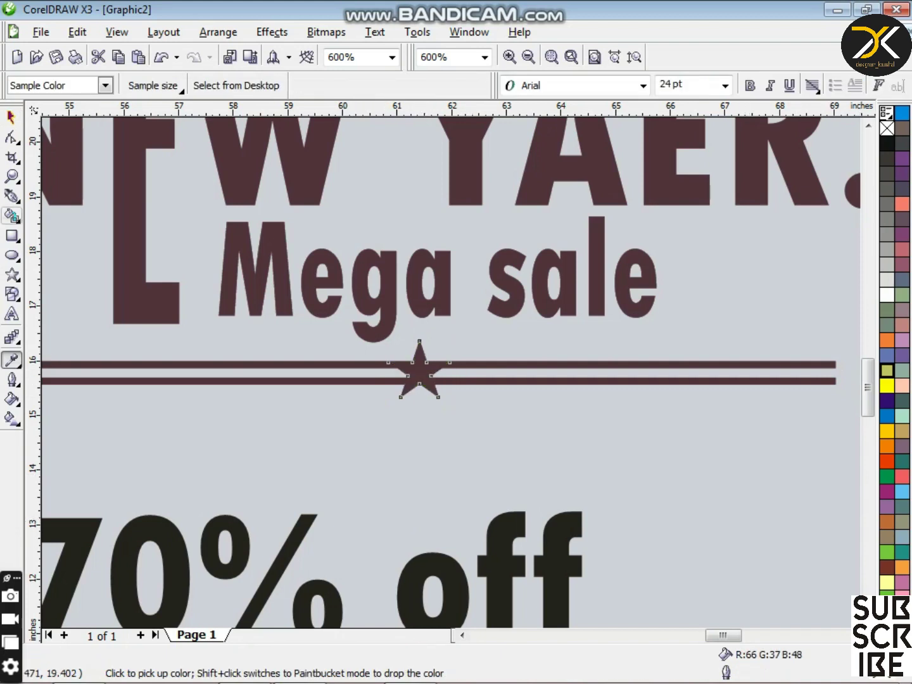
key(space)
click(11, 379)
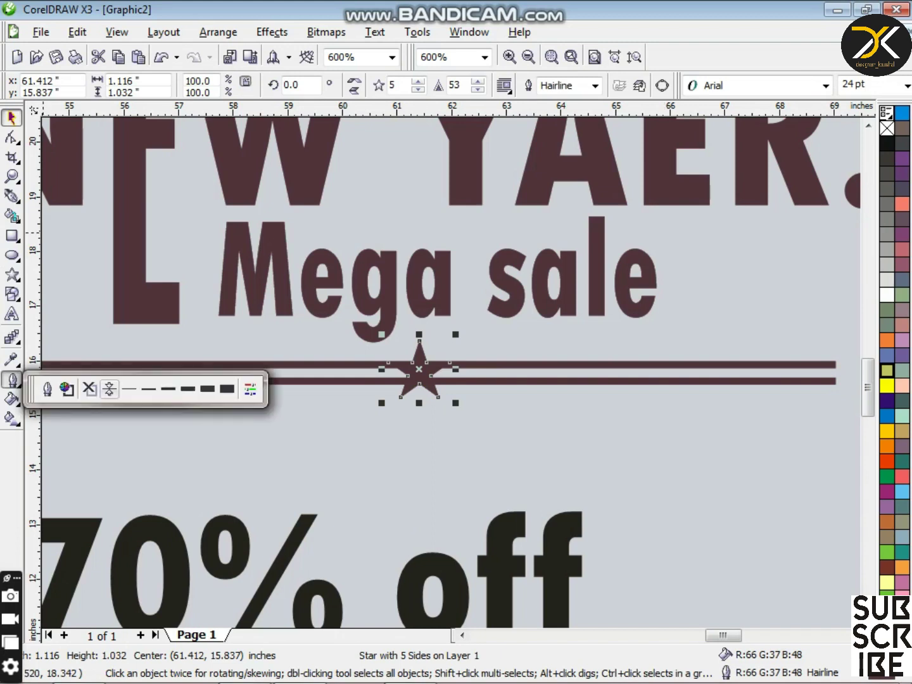
click(87, 387)
Step: Nudge the star 0.1 inches left to centre it on the double line
scroll(456, 364, down, 1)
click(473, 367)
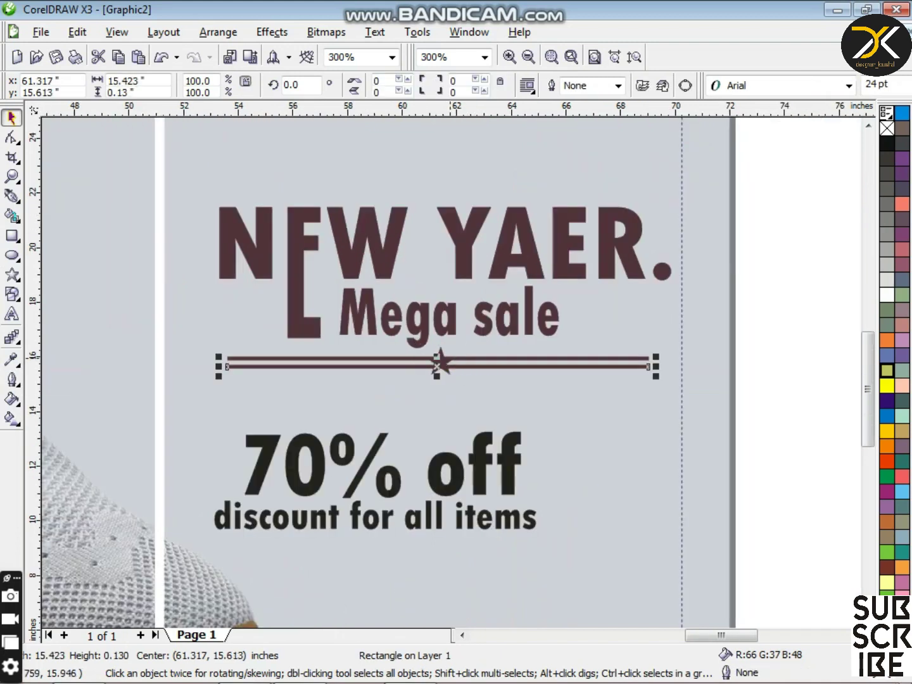
click(447, 359)
key(Left)
click(807, 340)
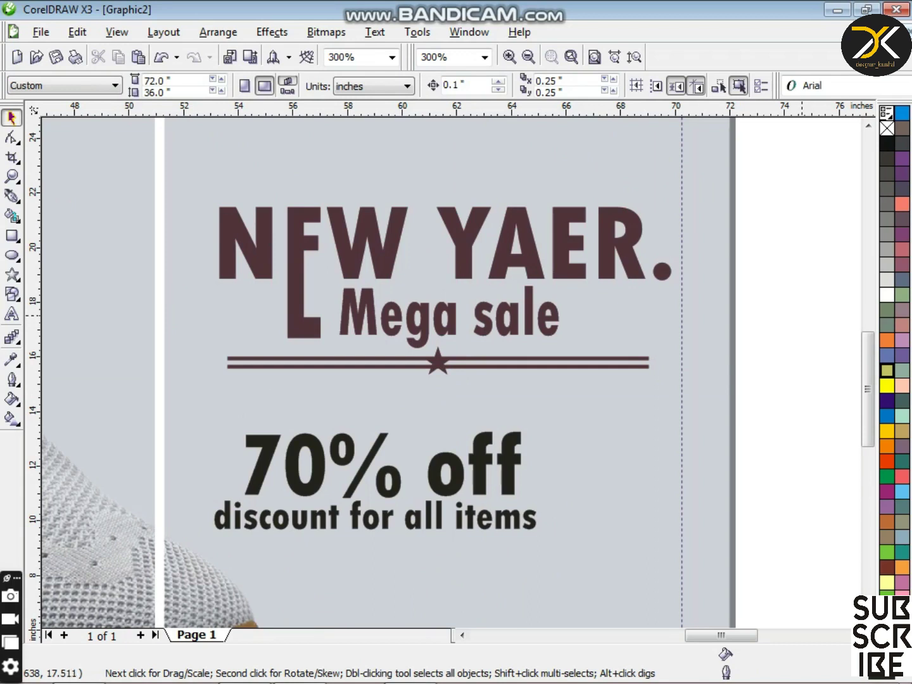
Step: Move the 70% off and discount for all items lines beneath the star divider and enlarge them to about 13 inches wide
drag(753, 406, 197, 555)
drag(436, 462, 507, 424)
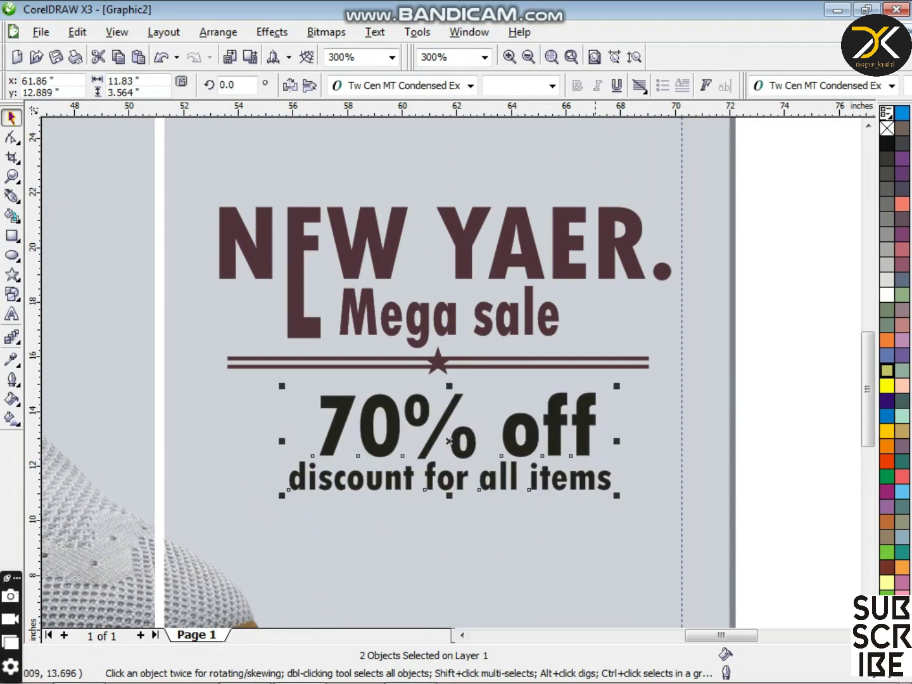
drag(613, 498, 629, 504)
mouse_move(442, 505)
mouse_down()
mouse_move(444, 494)
mouse_move(447, 506)
mouse_up()
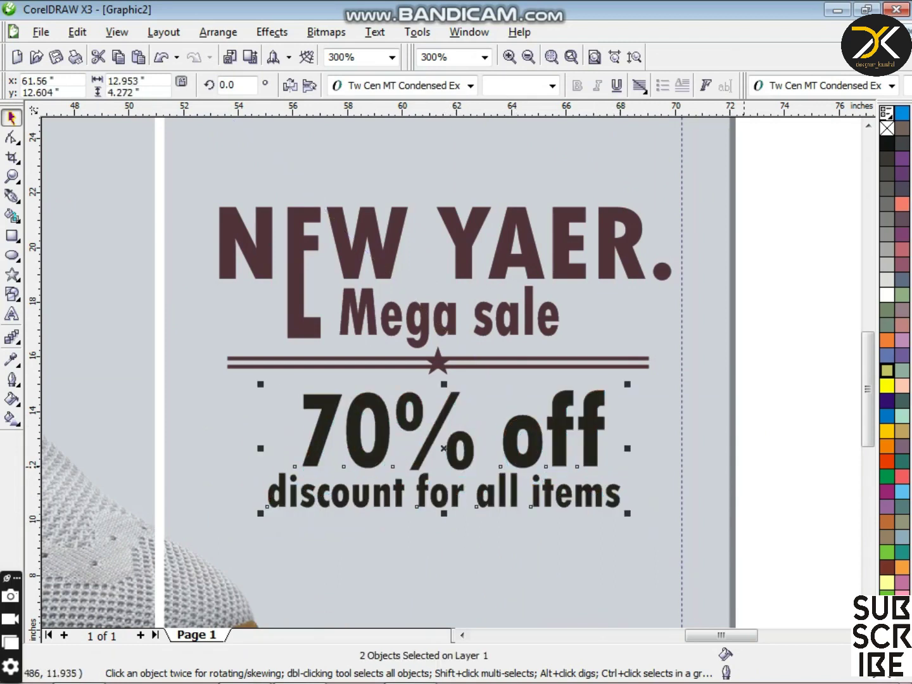
Step: Shrink the discount for all items line to about 11 inches wide and nudge it down 0.1 inches
click(743, 467)
click(619, 494)
drag(628, 466, 602, 472)
key(Down)
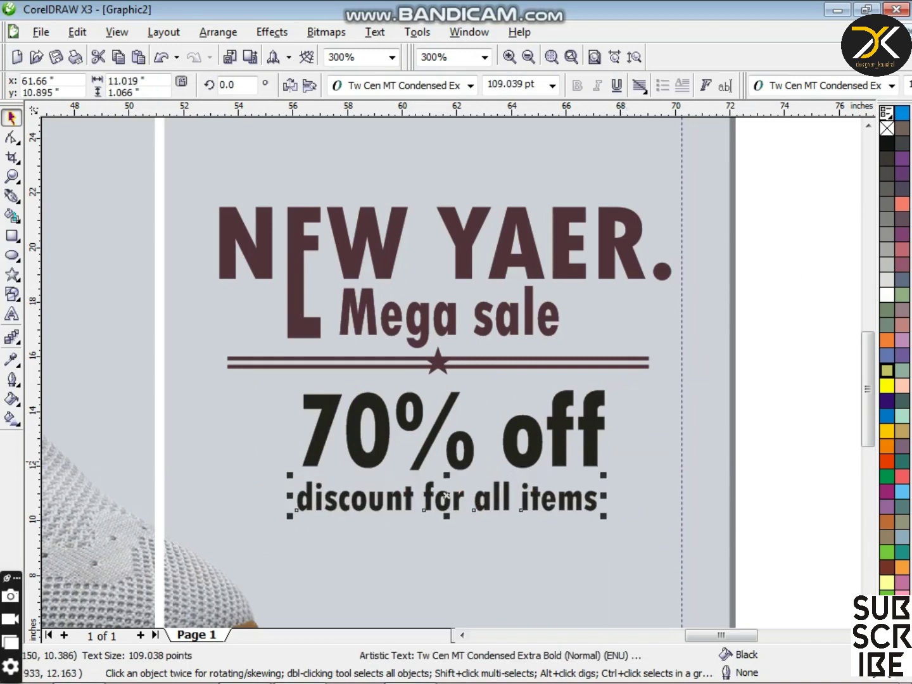
Step: Nudge the 70% off and discount lines down 0.1 inches and fill both with the sampled maroon R66 G37 B48
shift+click(588, 454)
key(Down)
click(11, 359)
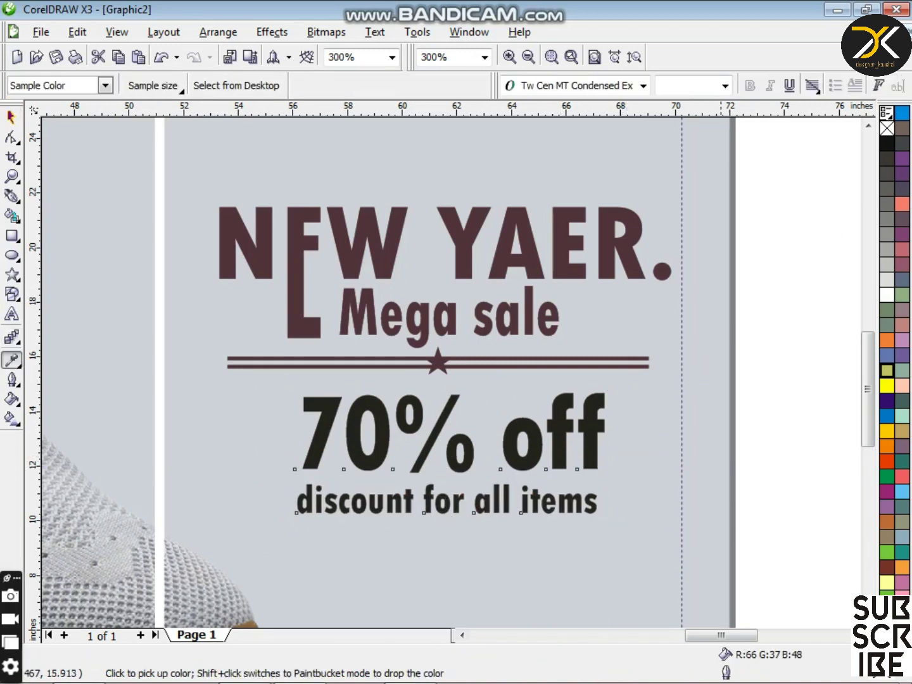
click(579, 458)
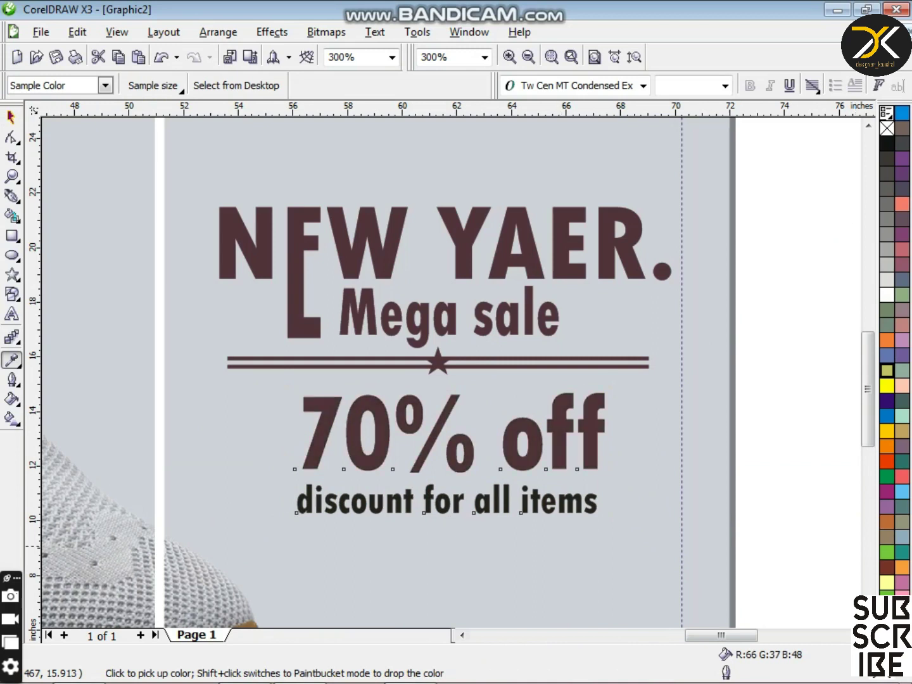
click(551, 515)
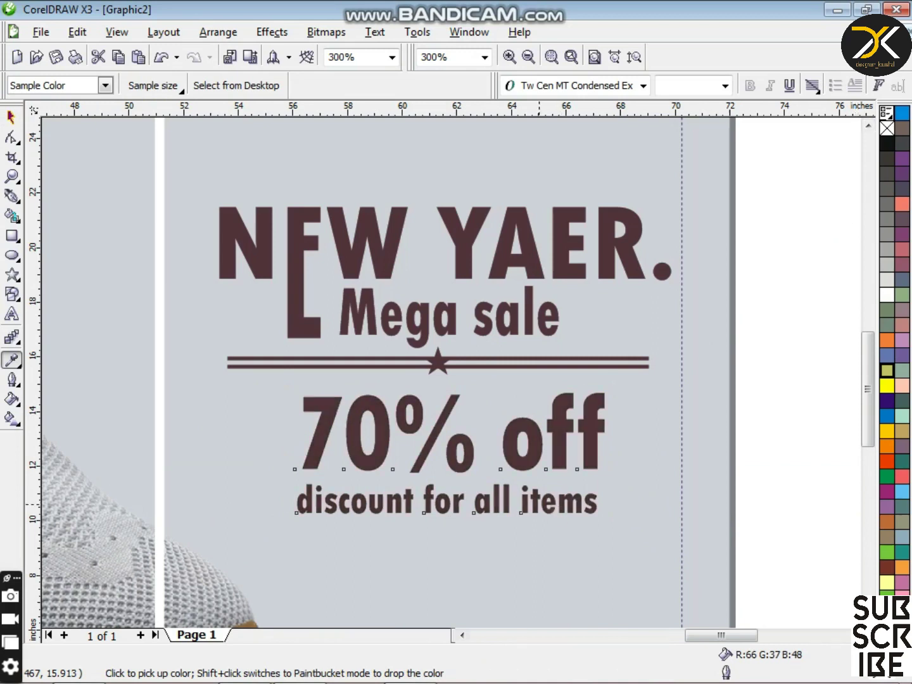
Step: Nudge the two maroon discount lines together down 0.2 inches and left 0.1 inches, then deselect them
click(11, 117)
key(Down)
key(Down)
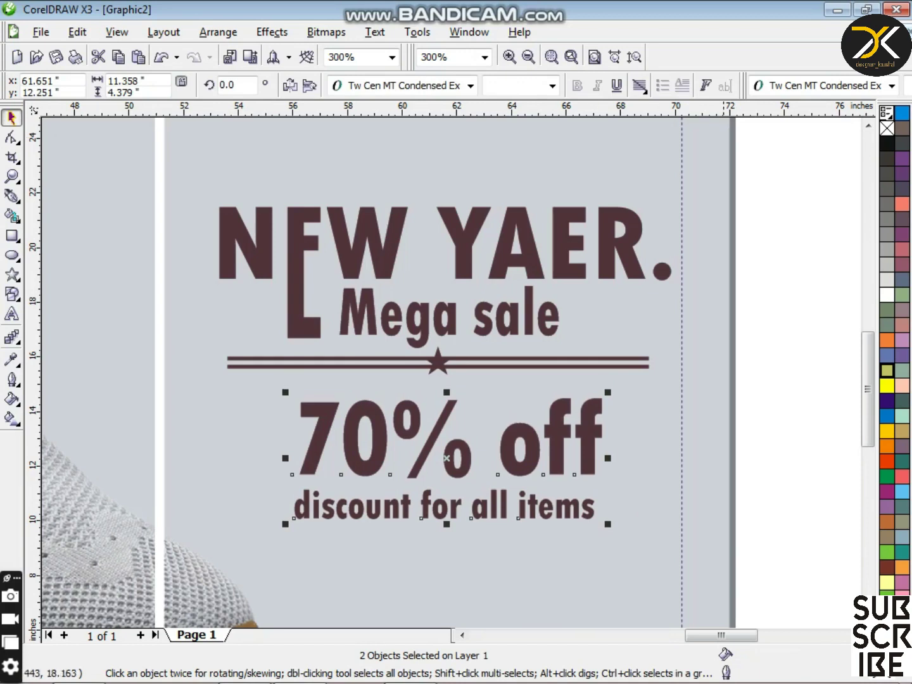
key(Escape)
scroll(329, 306, down, 1)
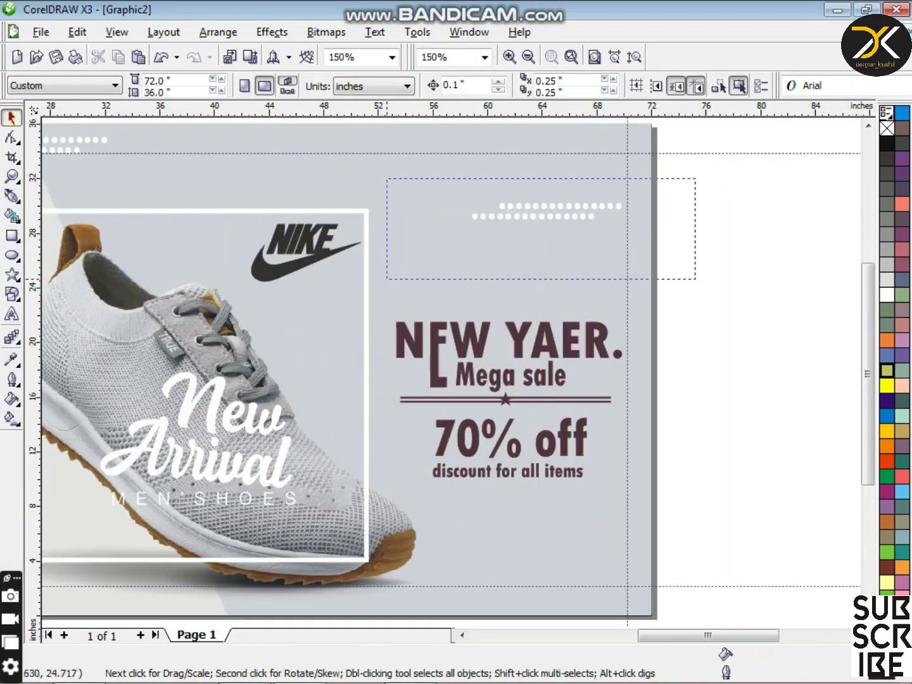
Step: Move the two white dot rows just above the New Year headline and enlarge the whole sale block to about 19.9 × 16.4 inches
drag(696, 278, 695, 278)
drag(545, 215, 566, 302)
drag(725, 259, 384, 510)
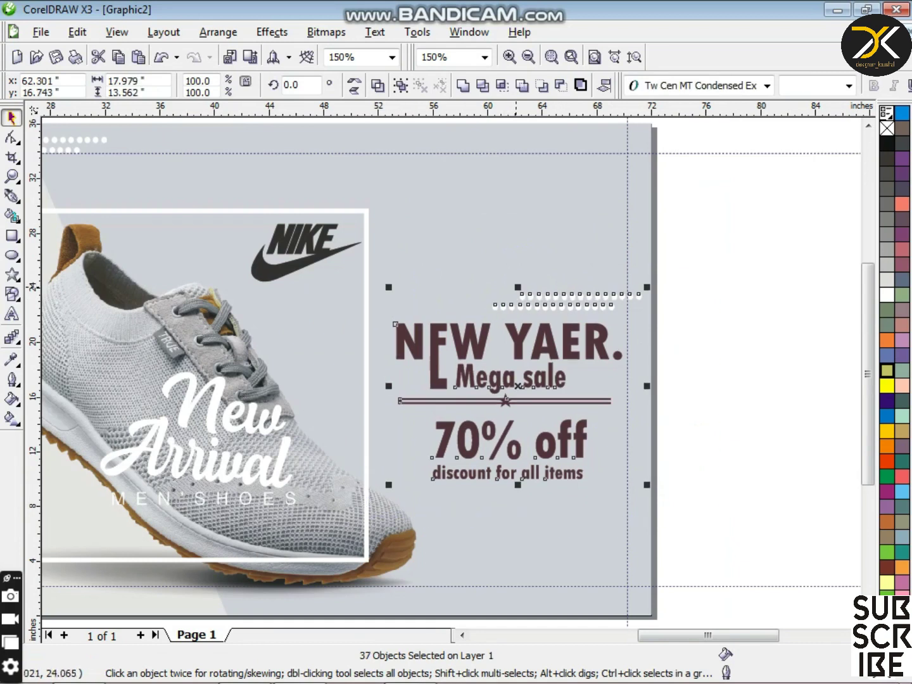
drag(516, 288, 516, 258)
drag(647, 258, 658, 246)
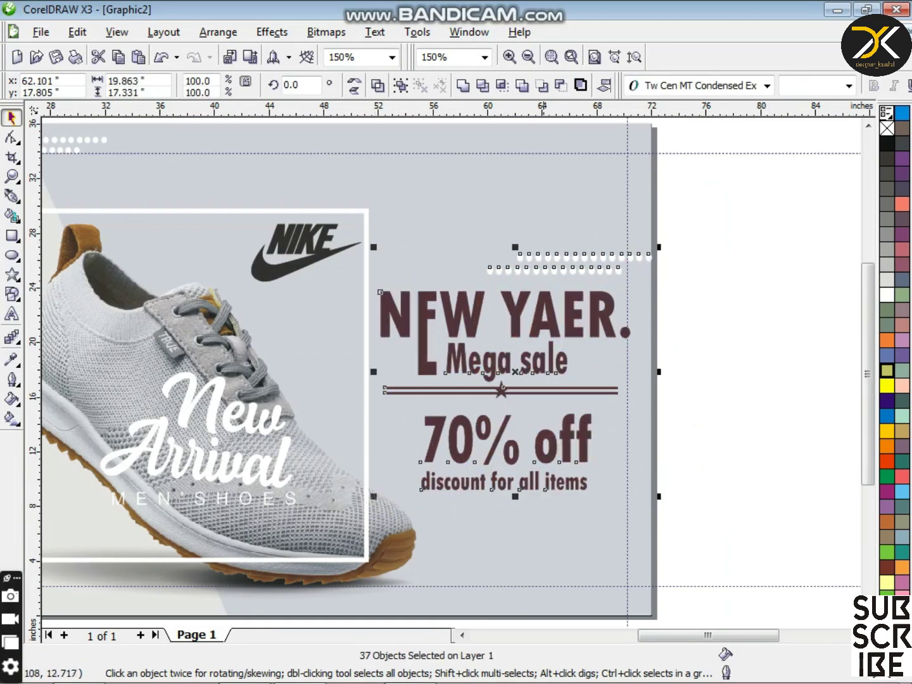
drag(515, 497, 514, 485)
Step: Nudge the enlarged sale block with its dot rows slightly down
key(Down)
key(Down)
key(Down)
key(Down)
key(Down)
key(Down)
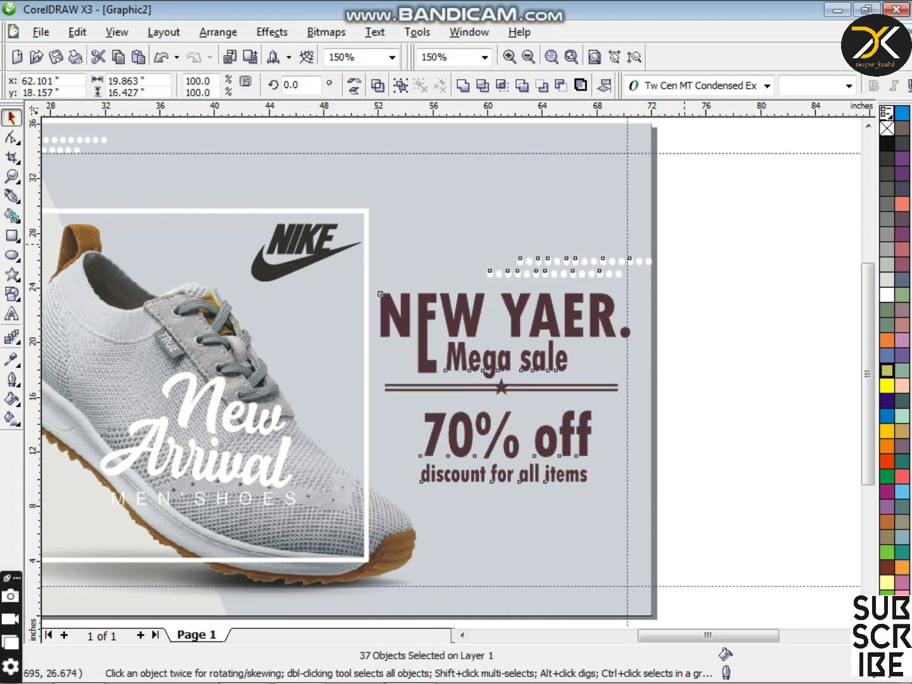
Step: Nudge only the two white dot rows up 0.3 inches and left 0.2 inches, and deselect them
drag(483, 234, 704, 303)
key(Up)
key(Up)
key(Up)
key(Up)
key(Up)
key(Up)
key(Up)
key(Down)
key(Down)
key(Down)
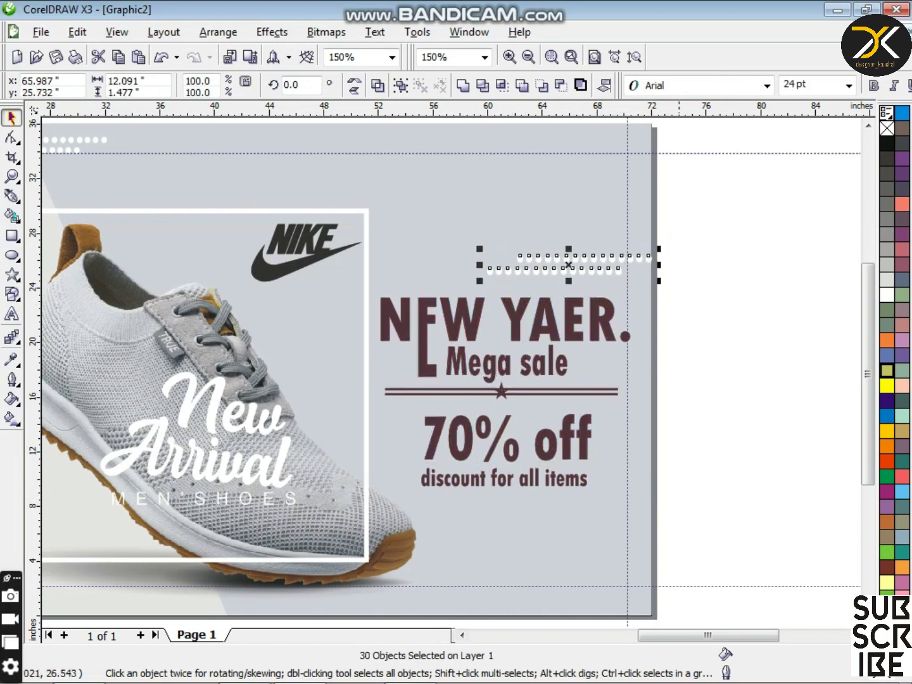
key(Left)
key(Left)
key(Down)
key(Escape)
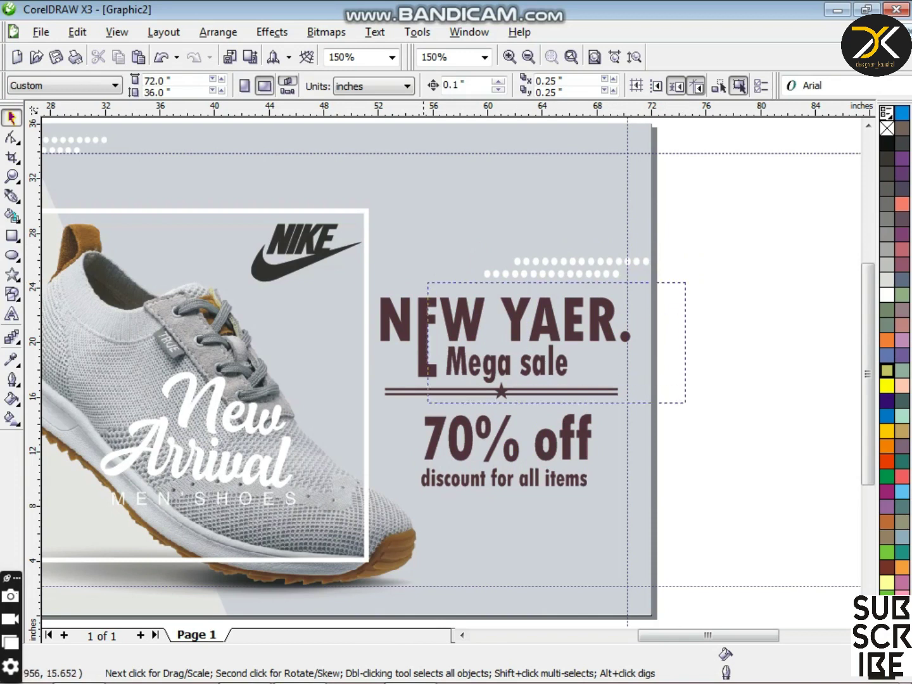
Step: Nudge the 70% off and discount for all items lines down 0.6 inches
drag(427, 403, 365, 419)
drag(695, 400, 399, 510)
key(Down)
key(Down)
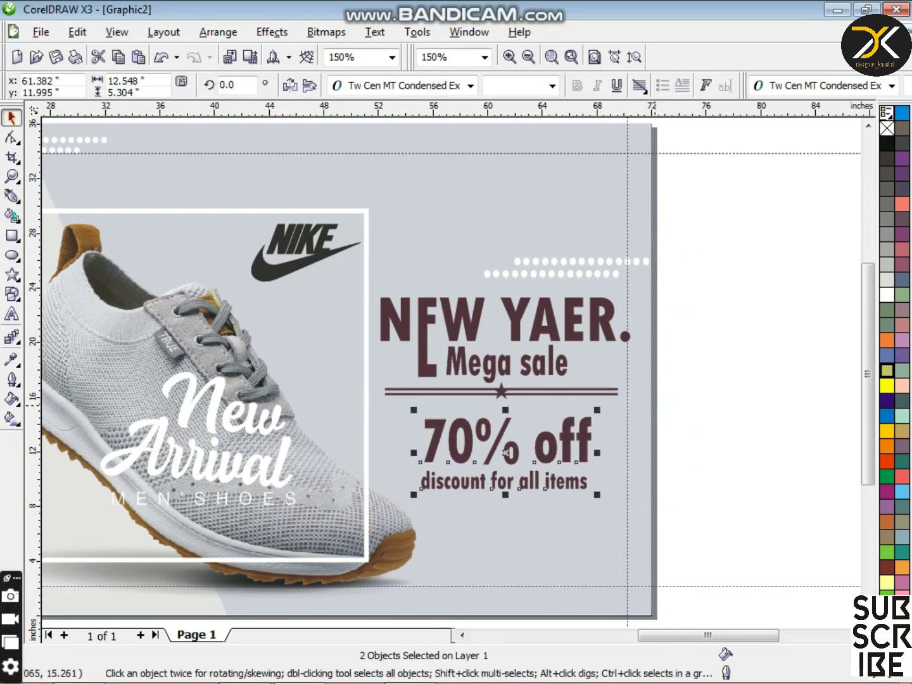
key(Down)
key(Down)
key(Down)
key(Down)
Step: Nudge the star divider together with both discount lines down 0.6 inches, and deselect them
drag(686, 371, 321, 526)
key(Down)
key(Down)
key(Down)
key(Down)
key(Down)
key(Down)
click(697, 280)
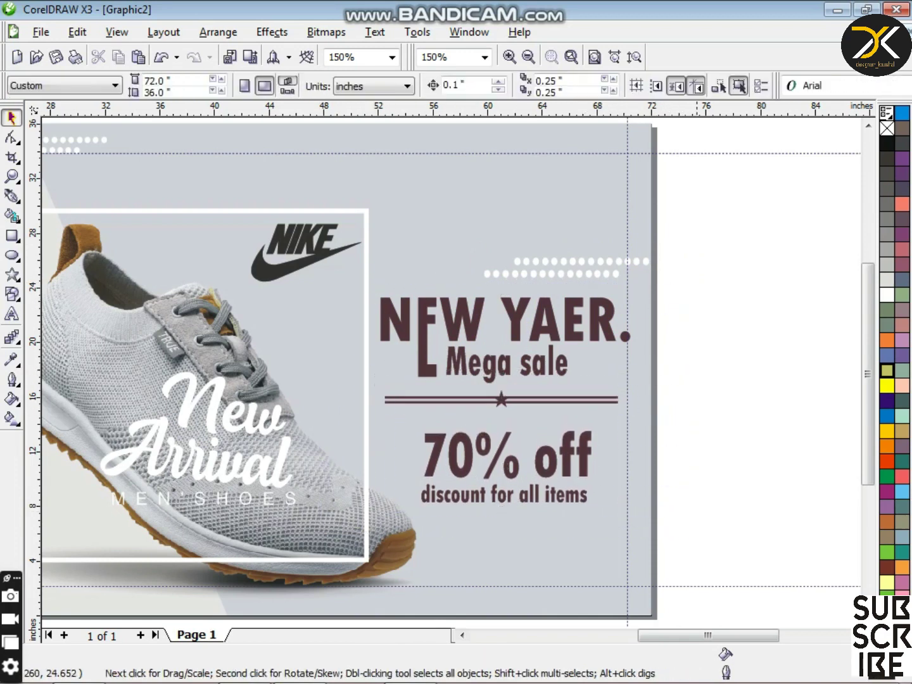
Step: Nudge the complete sale block, from dot rows to discount lines, down 0.2 inches
drag(712, 245, 364, 532)
key(Down)
key(Down)
click(699, 299)
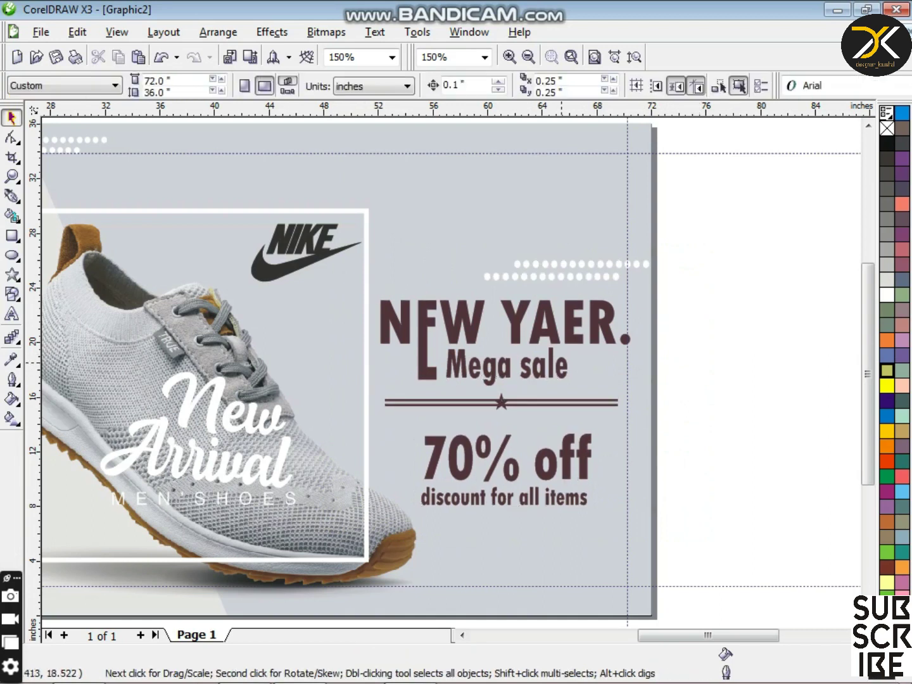
Step: Nudge the New Year headline and the Mega sale line together down 0.4 inches and left 0.2 inches, and deselect them
click(507, 366)
shift+click(556, 333)
key(Right)
key(Down)
key(Down)
key(Down)
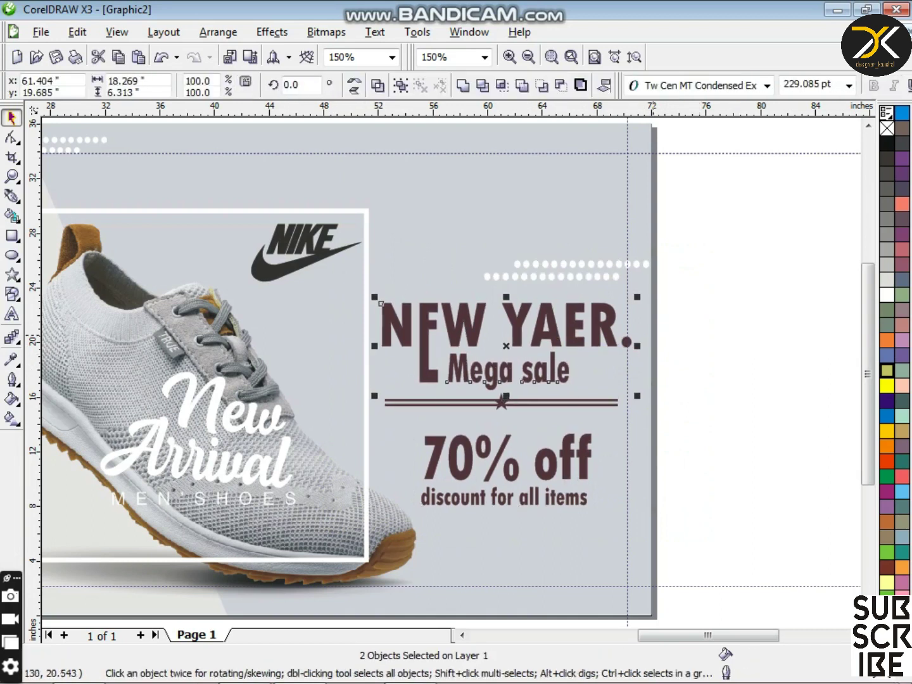
key(Left)
key(Left)
key(Left)
key(Down)
click(668, 342)
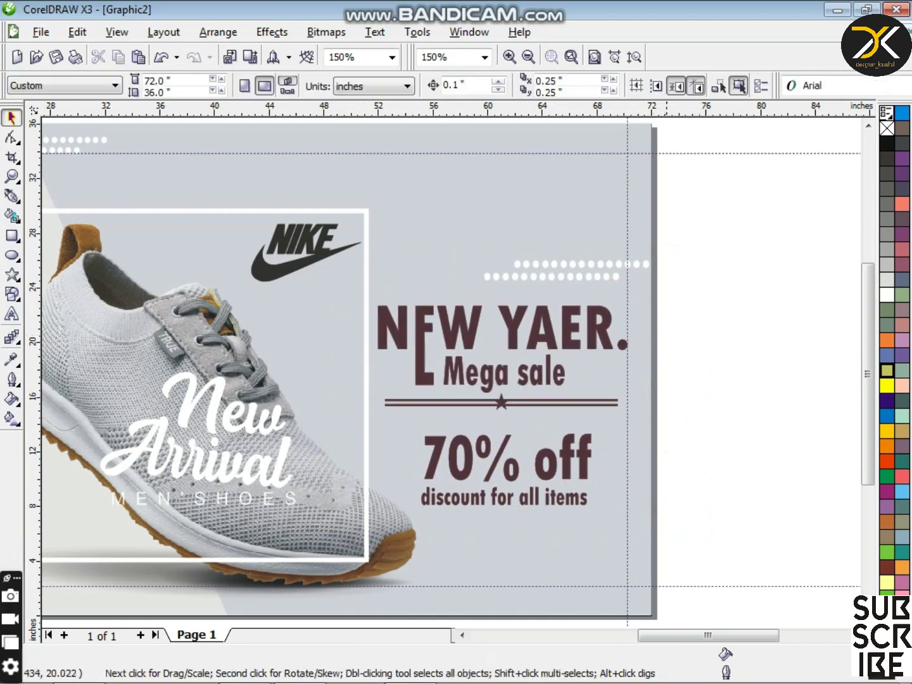
Step: Enlarge the 70% off and discount lines to about 13.6 inches wide and nudge the discount for all items line slightly right and down
drag(688, 456, 690, 537)
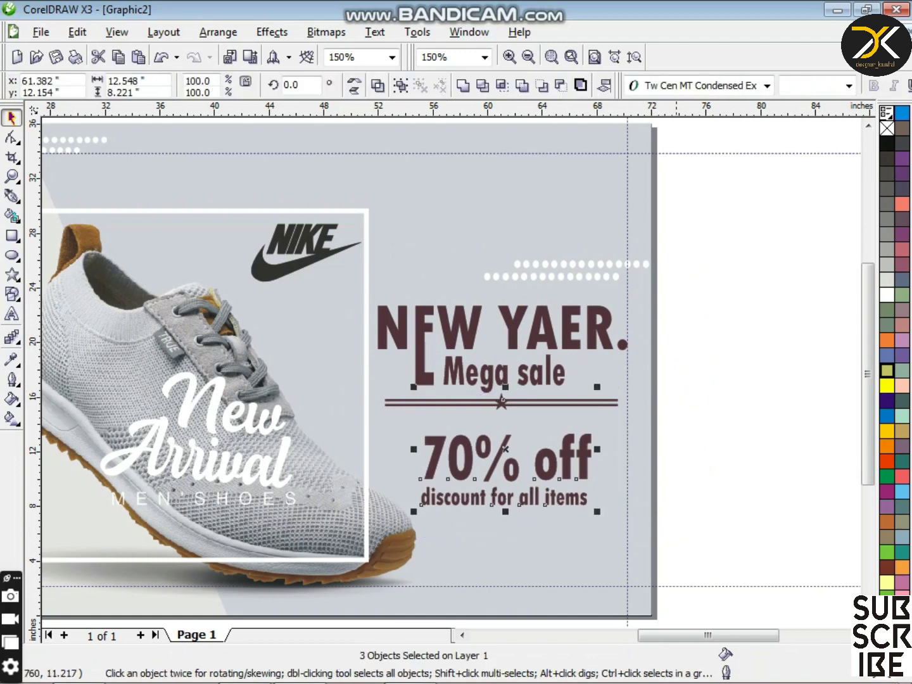
drag(666, 419, 410, 521)
drag(599, 512, 608, 516)
click(666, 506)
click(578, 505)
key(Right)
key(Right)
key(Down)
shift+click(582, 464)
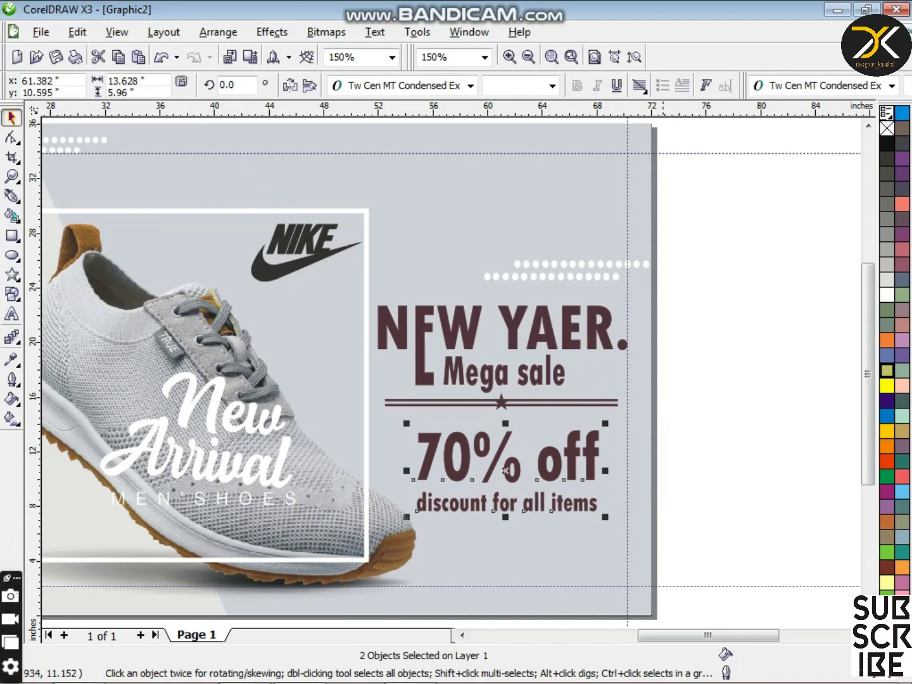
click(672, 456)
Step: Delete the two light colour swatches lying between the grey strip and the banner
scroll(671, 457, down, 1)
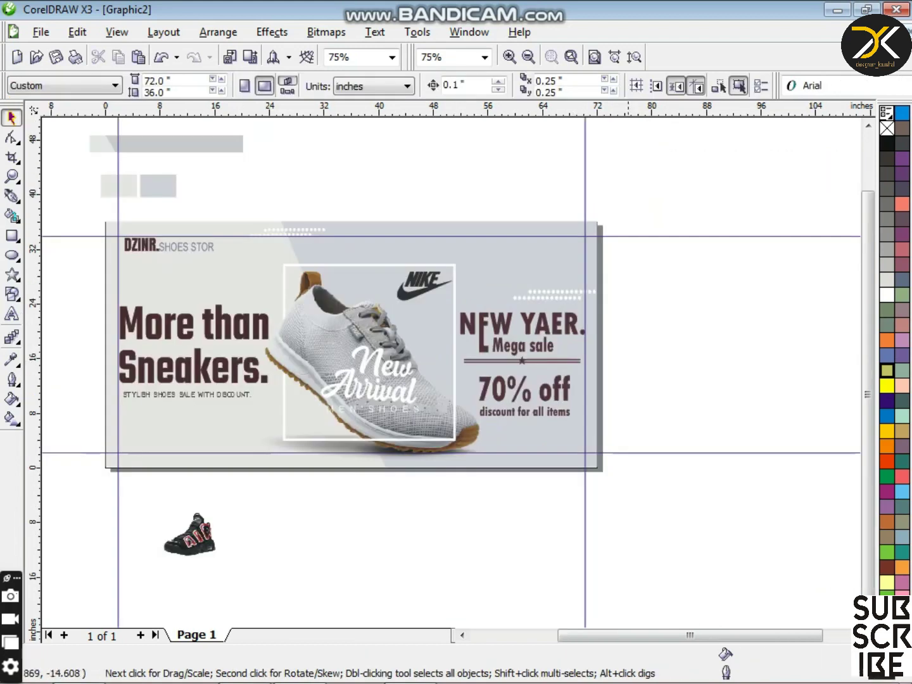
drag(657, 635, 629, 636)
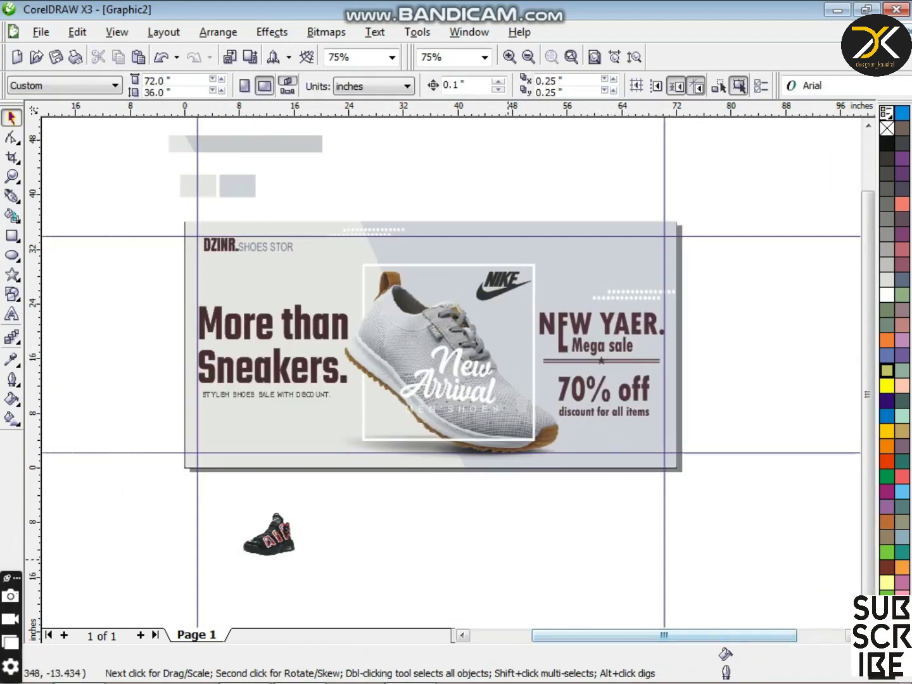
drag(156, 157, 305, 225)
key(Delete)
Step: Try to move the banner artwork below the page, and undo the moves and the swatch deletion
drag(213, 239, 675, 476)
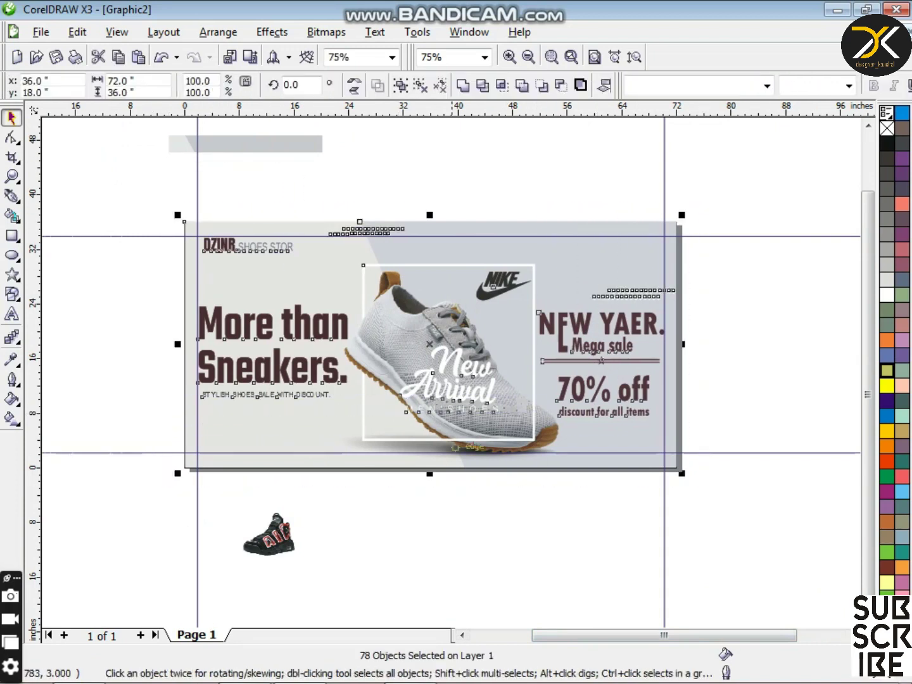
key(F3)
click(451, 327)
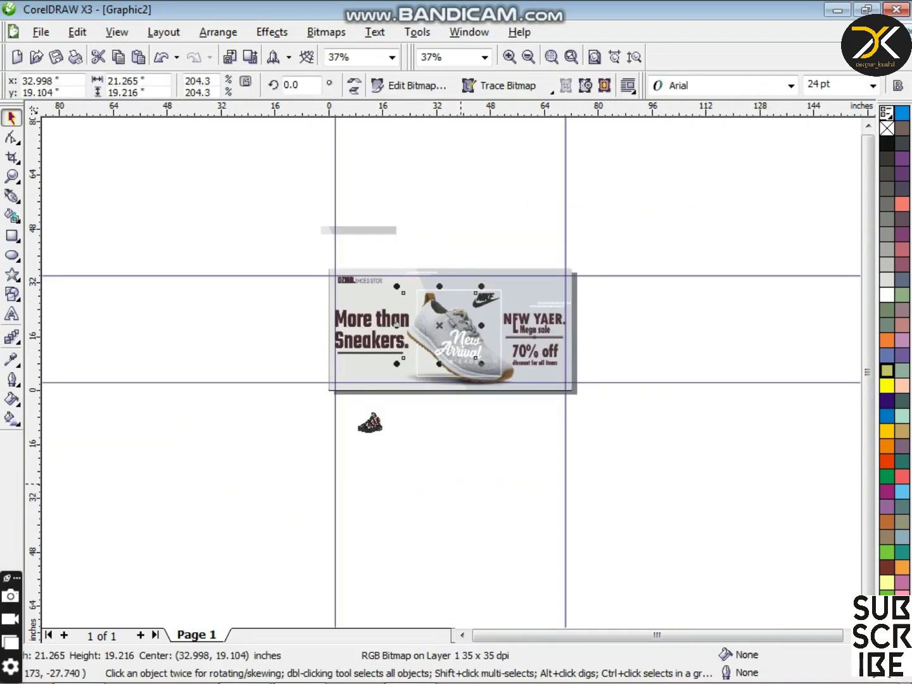
key(ctrl+z)
drag(486, 294, 498, 458)
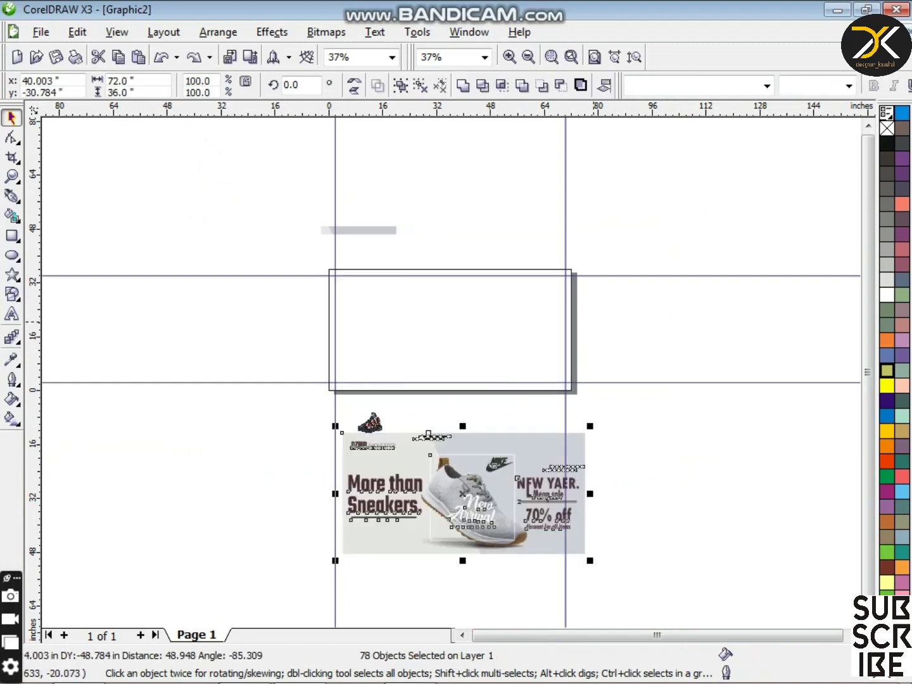
key(ctrl+z)
click(593, 324)
drag(547, 294, 560, 413)
key(ctrl+z)
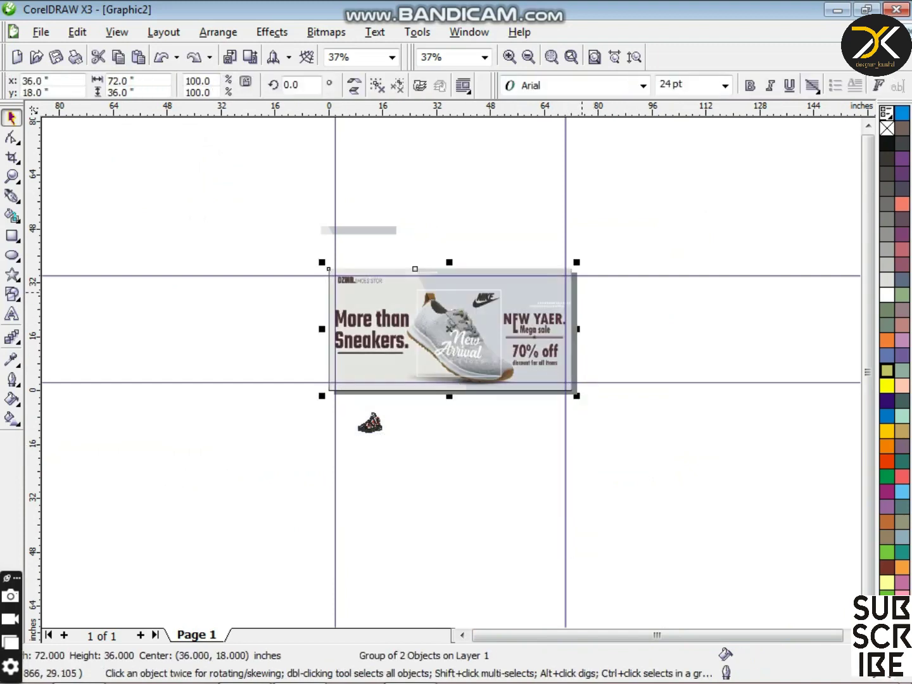
key(ctrl+z)
Step: Select all the banner artwork and place a copy of it directly below the page
drag(322, 246, 640, 386)
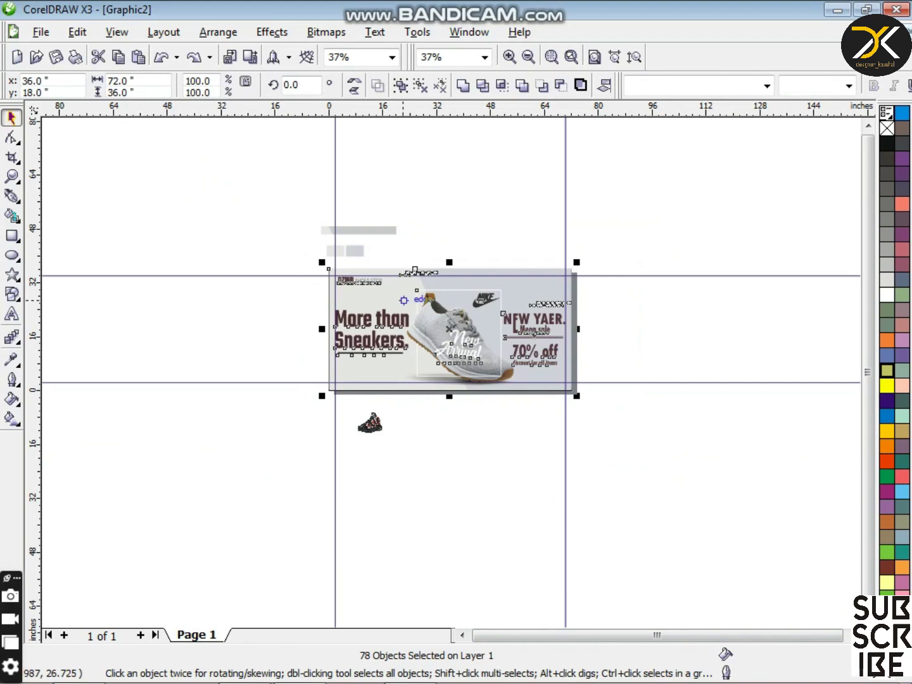
drag(441, 293, 440, 427)
right_click(441, 426)
scroll(431, 463, up, 1)
Step: Try deleting the framed shoe group from the banner copy and moving the black sneaker aside, and undo both
click(442, 524)
click(436, 380)
key(Delete)
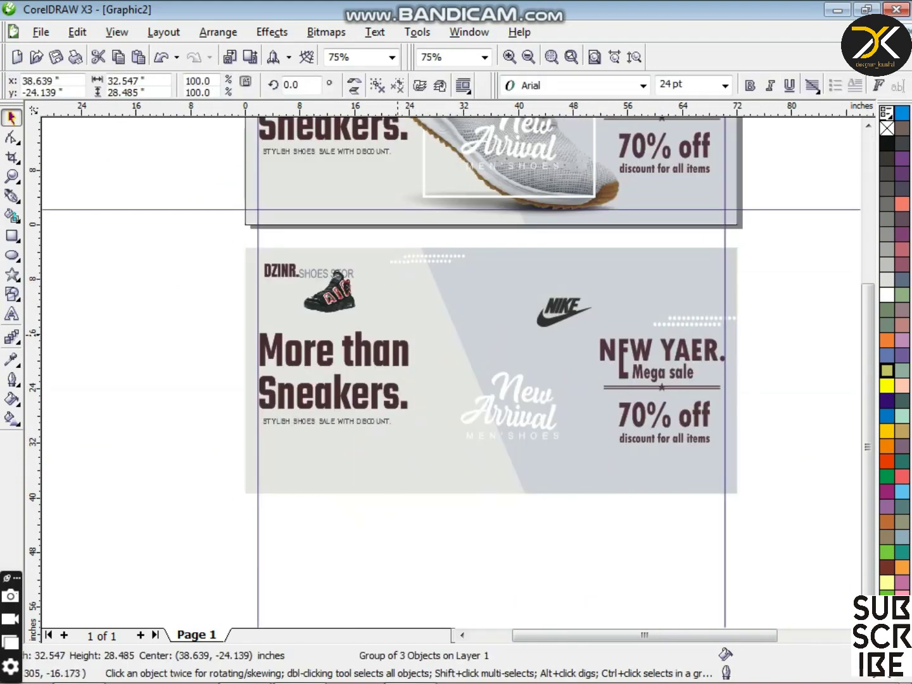
drag(328, 300, 204, 348)
key(ctrl+z)
key(ctrl+z)
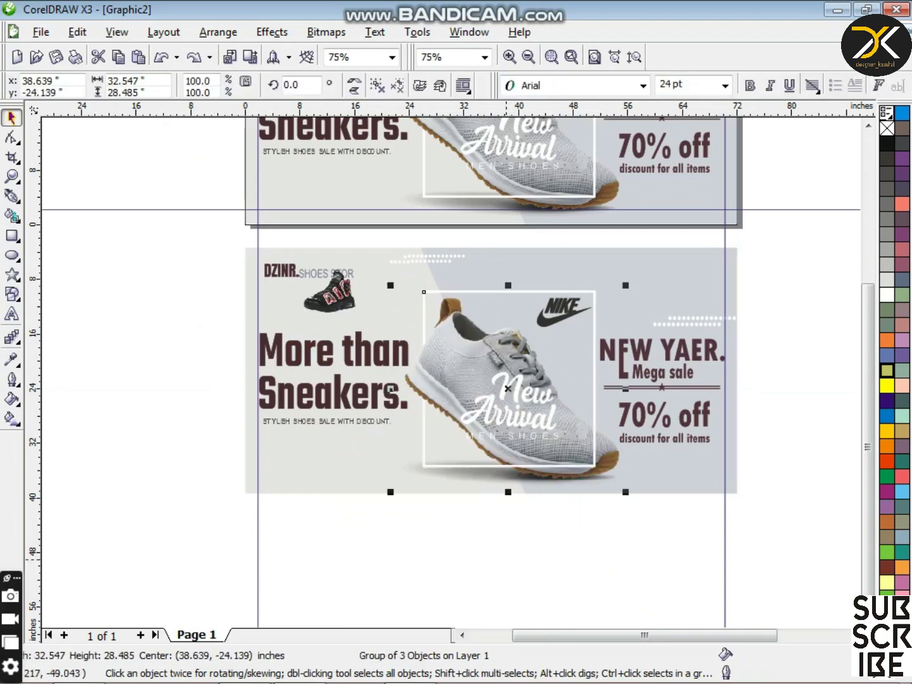
Step: Ungroup the framed shoe in the banner copy and delete its shadow and the grey shoe, keeping the white frame
key(ctrl+u)
click(516, 476)
key(Delete)
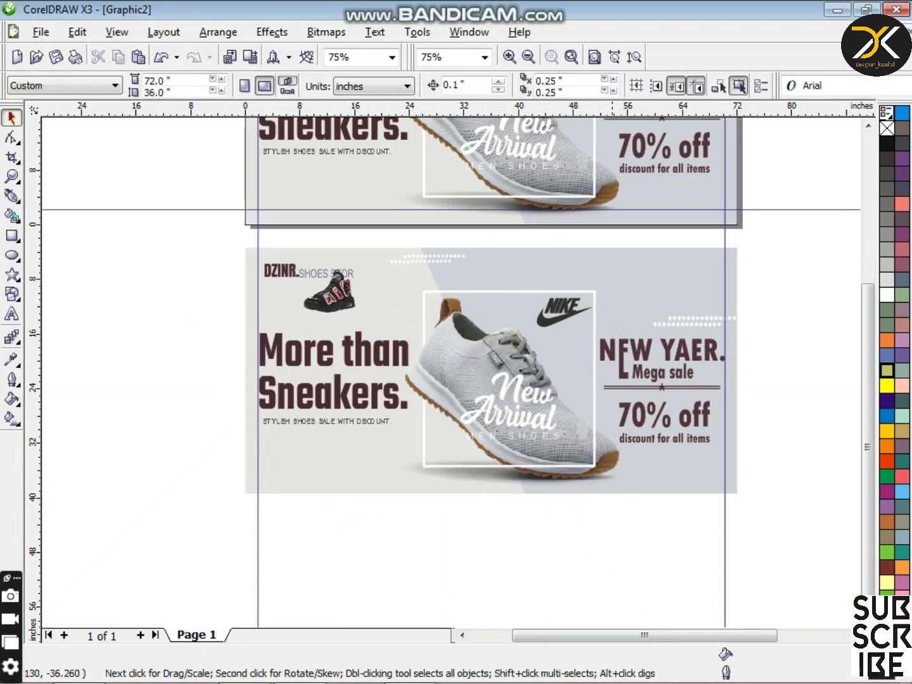
click(529, 466)
key(Delete)
click(470, 361)
key(Delete)
Step: Place the black sneaker on the white frame of the banner copy, enlarge it to about 31.5 inches wide and nudge it left and down 0.3 inches
drag(352, 278, 647, 294)
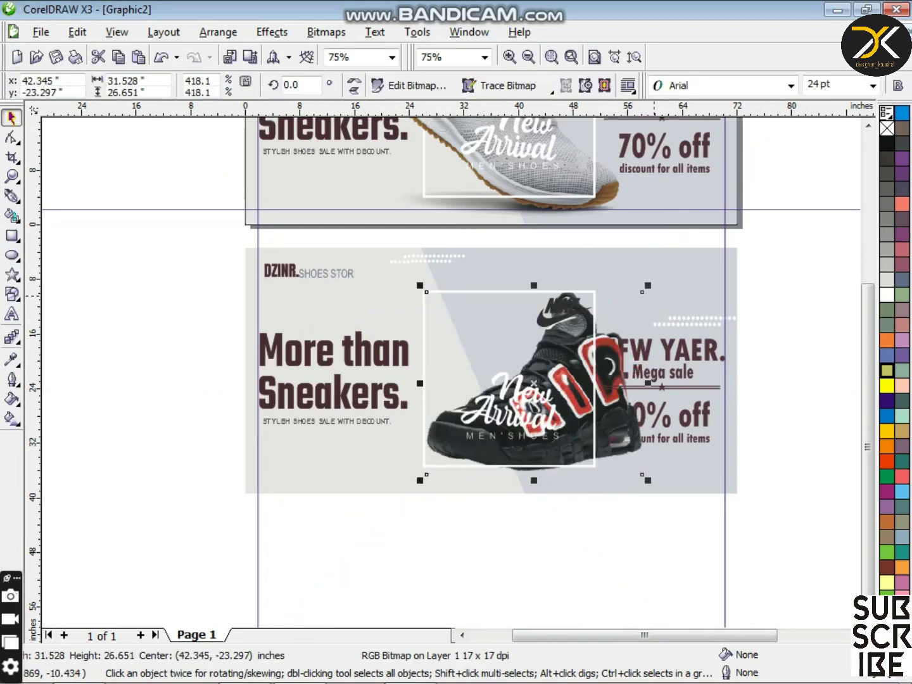
key(Left)
key(Left)
key(Left)
key(Left)
key(Left)
key(Left)
key(Left)
key(Left)
key(Left)
key(Left)
key(Left)
key(Left)
key(Left)
key(Left)
key(Left)
key(Left)
key(Left)
key(Left)
key(Left)
key(Left)
key(Down)
key(Down)
key(Down)
Step: Rotate the black sneaker in the banner copy by 11.5 degrees
click(585, 339)
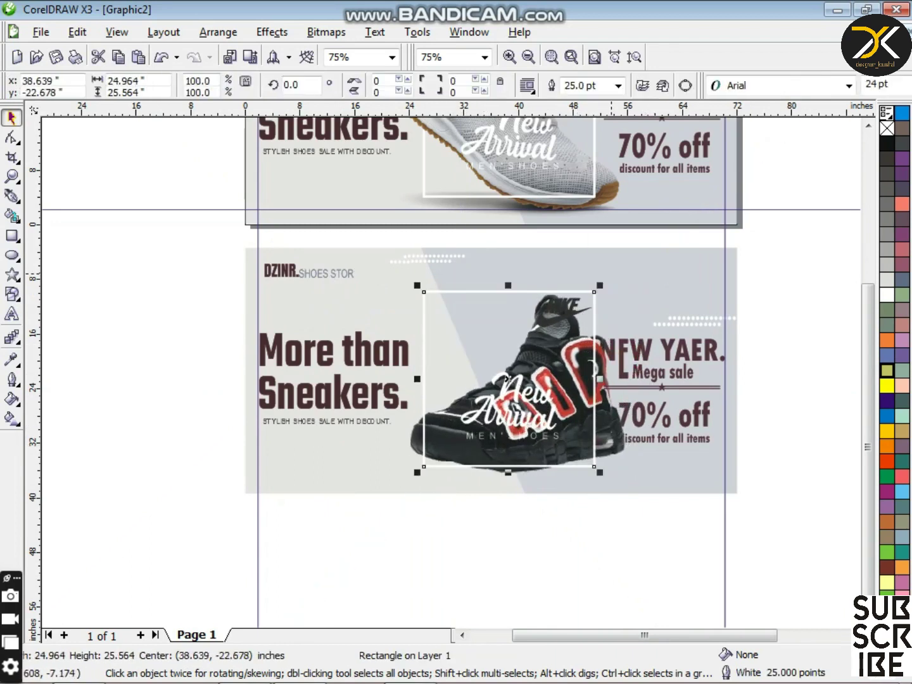
click(592, 427)
click(619, 440)
click(517, 384)
drag(626, 298, 608, 276)
Step: Nudge the rotated black sneaker left and down 0.5 inches to centre it behind the white frame
key(Left)
key(Left)
key(Left)
key(Left)
key(Left)
key(Left)
key(Left)
key(Left)
key(Left)
key(Left)
key(Left)
key(Left)
key(Left)
key(Left)
key(Left)
key(Left)
key(Left)
key(Left)
key(Left)
key(Left)
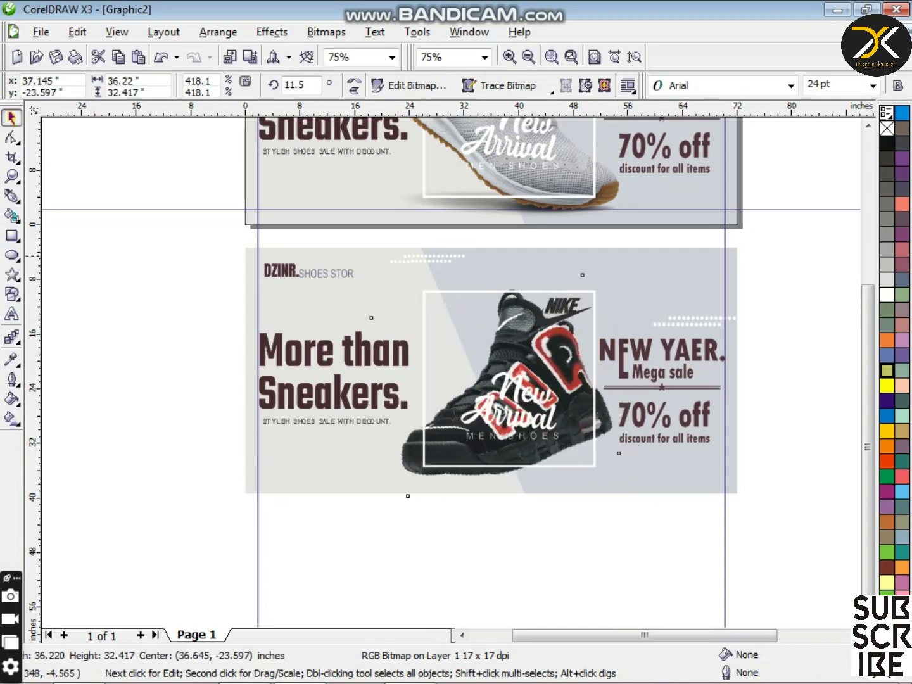
key(Down)
key(Down)
key(Down)
key(Down)
key(Down)
key(Left)
Step: Move the Nike logo to the frame's upper-left corner and the New Arrival text off the sneaker to the banner copy's lower-right corner
drag(630, 260, 769, 331)
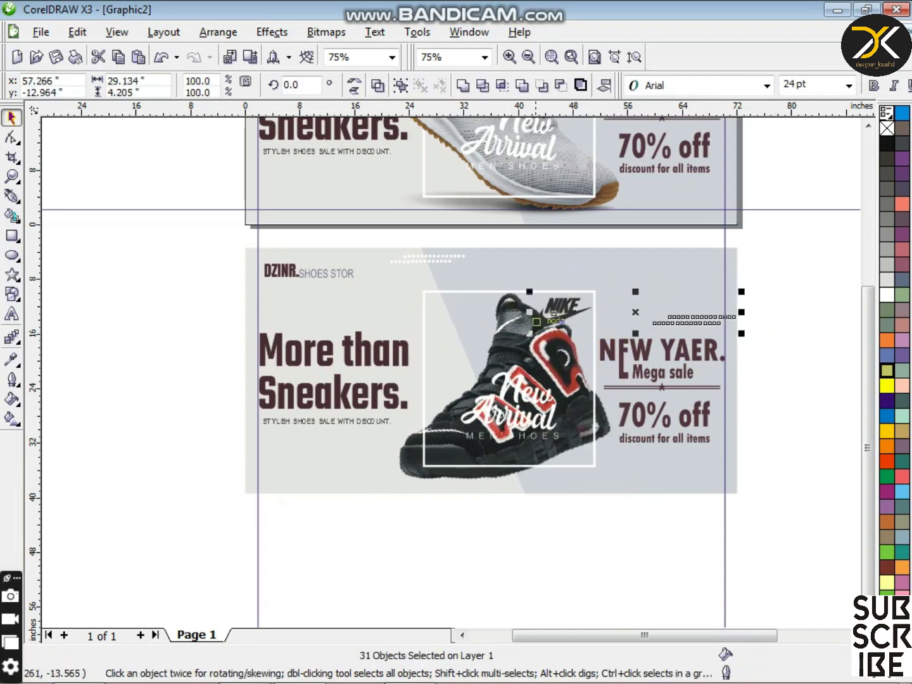
click(504, 258)
drag(504, 238, 604, 337)
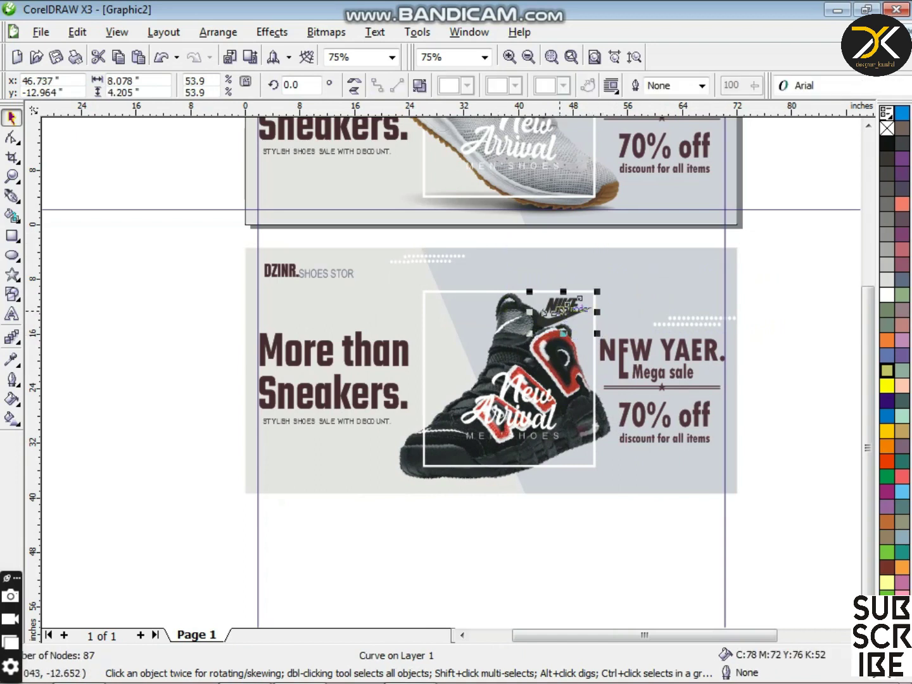
drag(559, 311, 439, 315)
drag(417, 539, 692, 479)
click(751, 485)
Step: Nudge the black sneaker in the banner copy left 0.3 inches and down 0.8 inches
click(549, 403)
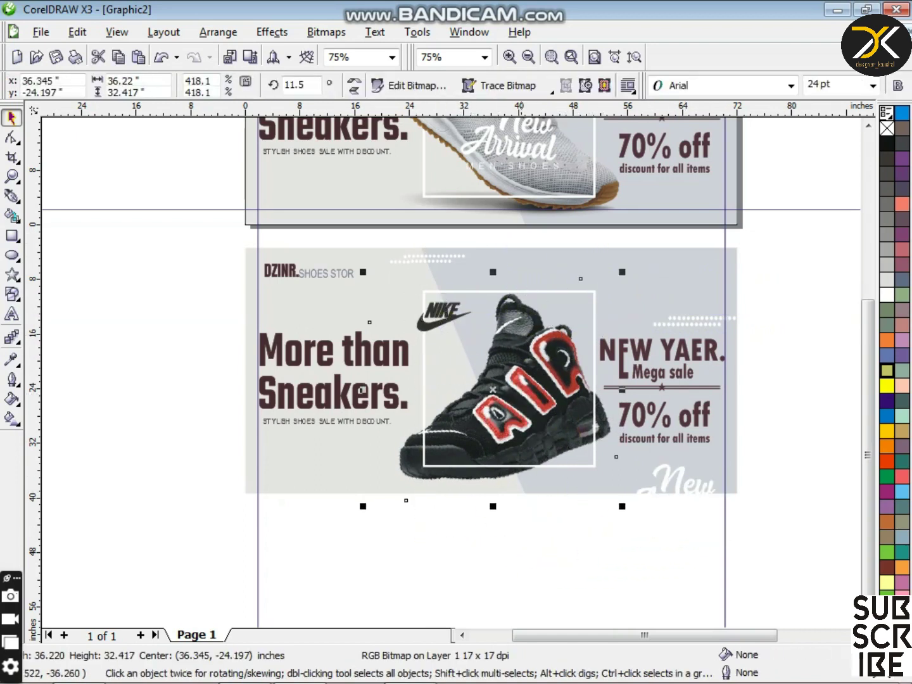
key(Down)
key(Down)
key(Down)
key(Down)
key(Down)
key(Down)
key(Left)
key(Left)
key(Down)
key(Down)
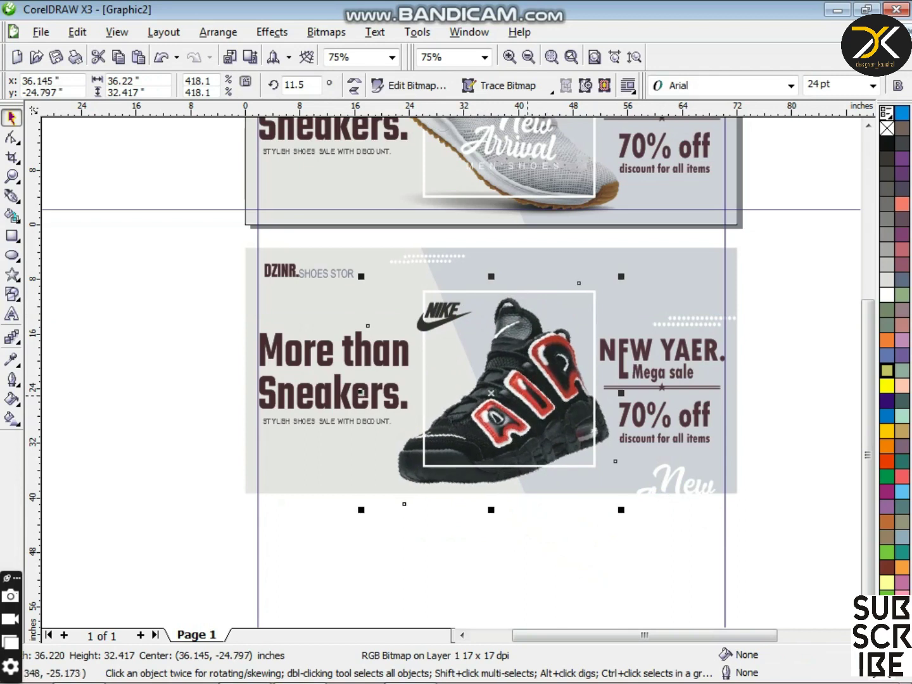
key(Down)
key(Right)
key(Left)
key(Down)
key(Left)
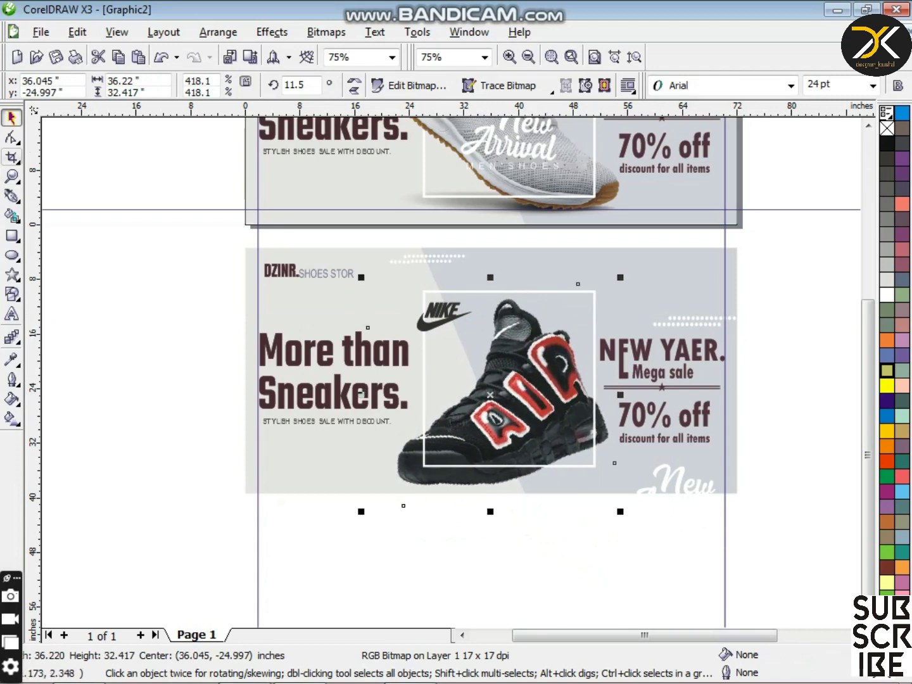
Step: Crop the black sneaker bitmap closely around the shoe to about 33.5 × 29.5 inches
click(12, 157)
drag(384, 282, 613, 486)
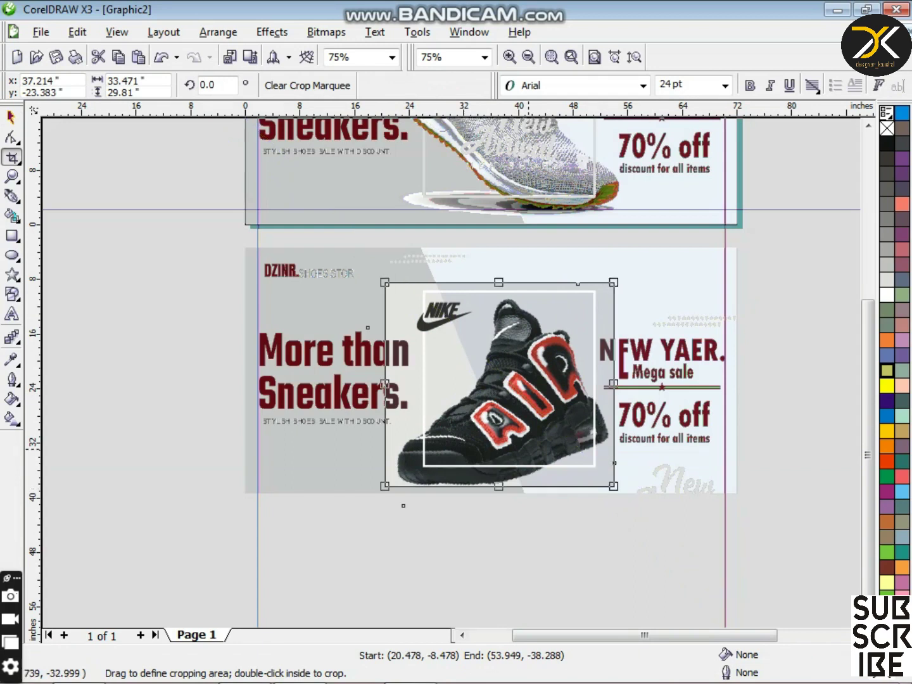
double_click(529, 449)
key(space)
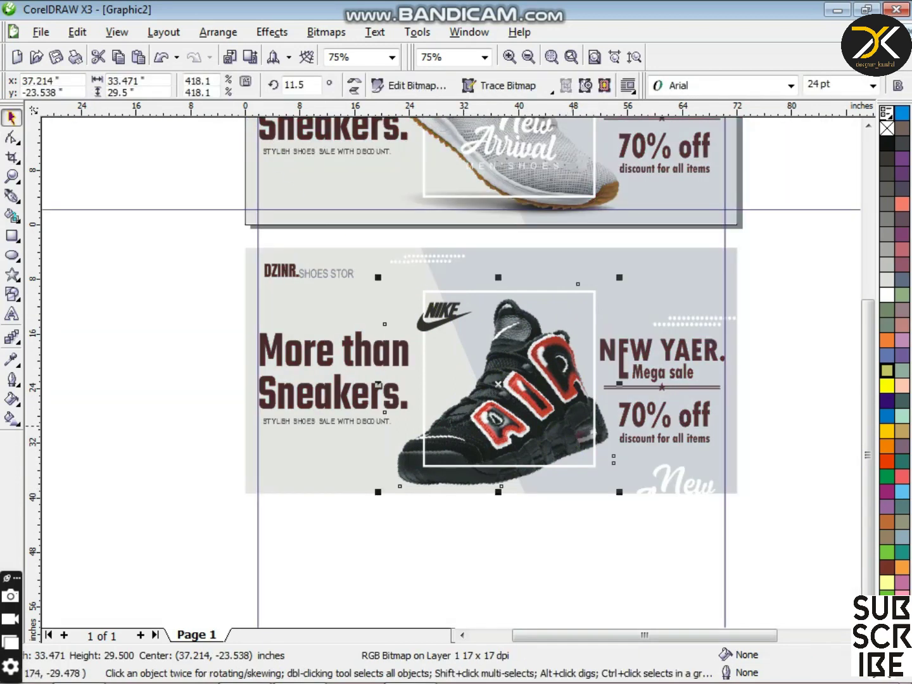
Step: Try to crop the black sneaker again around its toe and sole, to about 27.6 × 12.8 inches
scroll(636, 463, up, 1)
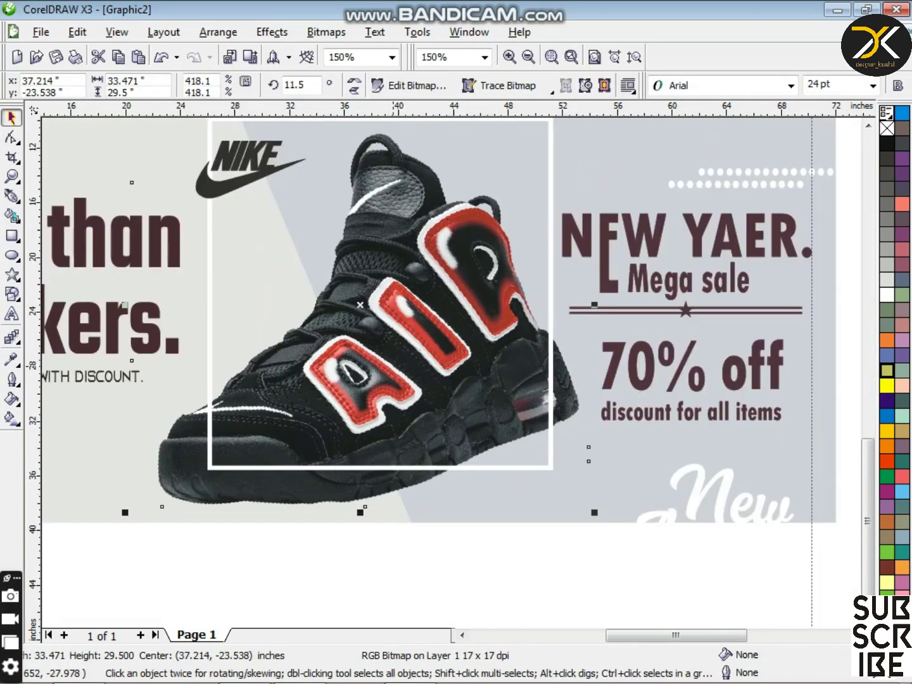
key(space)
drag(91, 333, 509, 565)
double_click(393, 448)
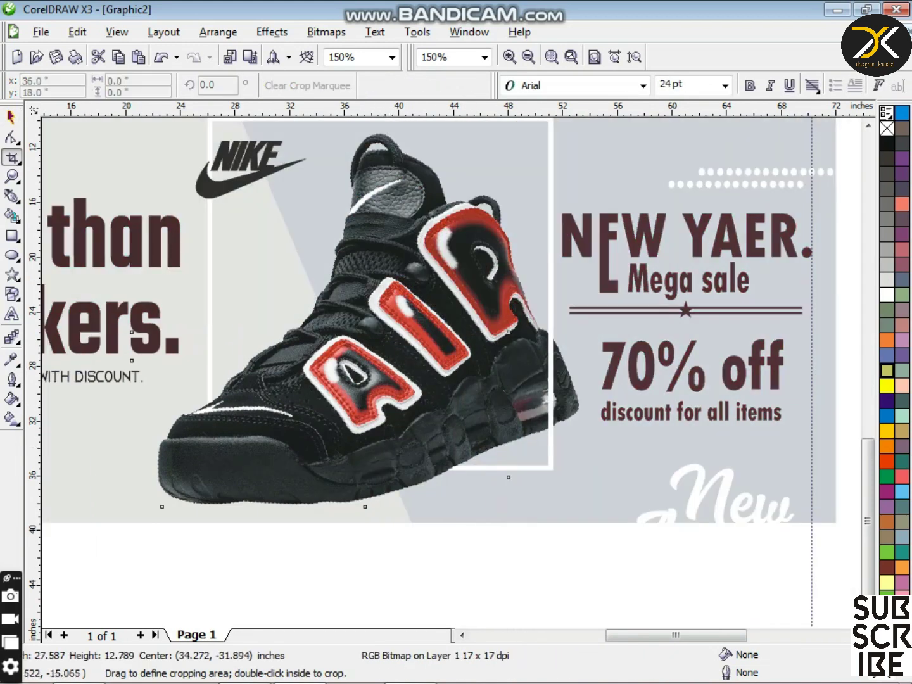
Step: Place the New Arrival text over the sneaker in the frame's lower-right corner, scale it to about 12.4 × 8.5 inches and nudge it up 0.2 inches
click(11, 118)
scroll(446, 295, down, 1)
drag(449, 484, 720, 393)
drag(570, 401, 356, 352)
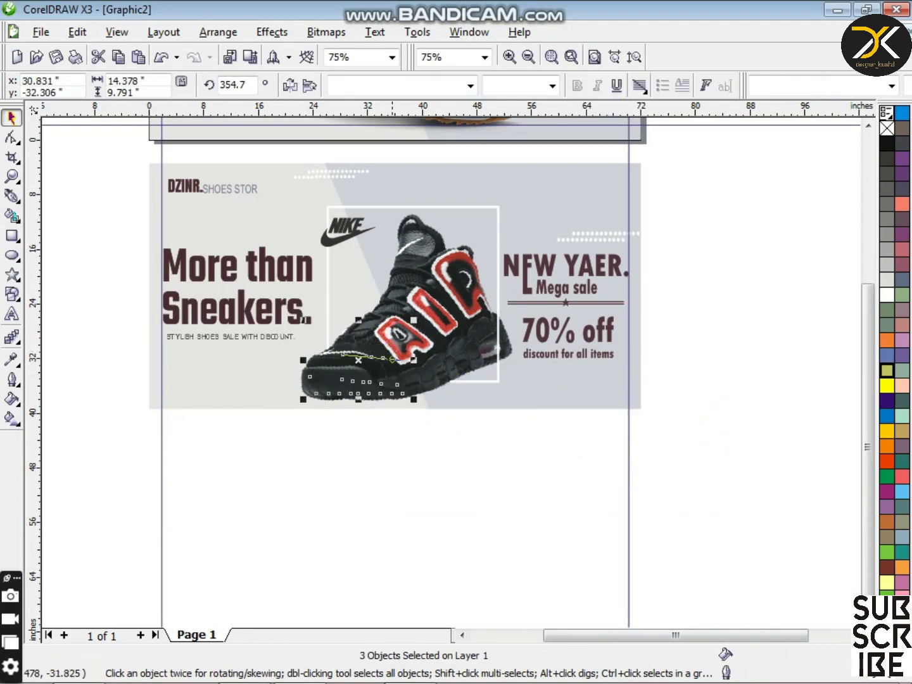
scroll(358, 361, up, 1)
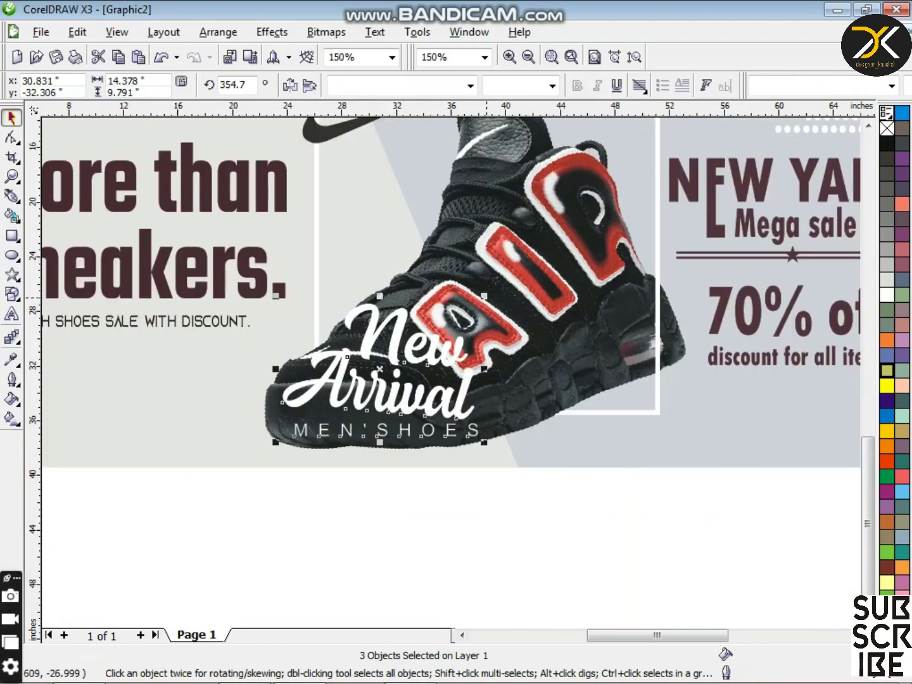
drag(485, 296, 447, 325)
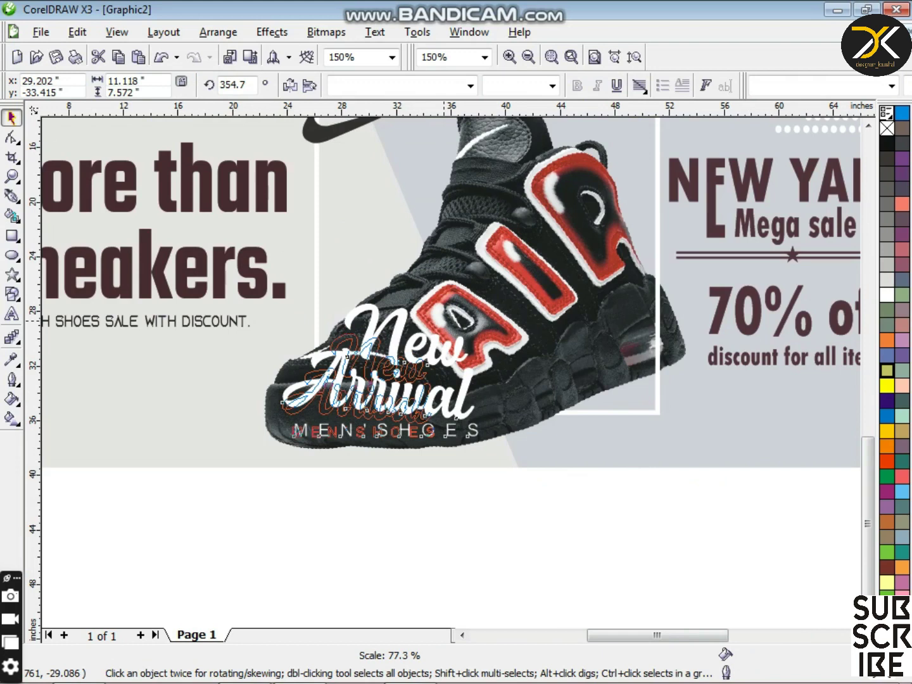
drag(576, 307, 608, 331)
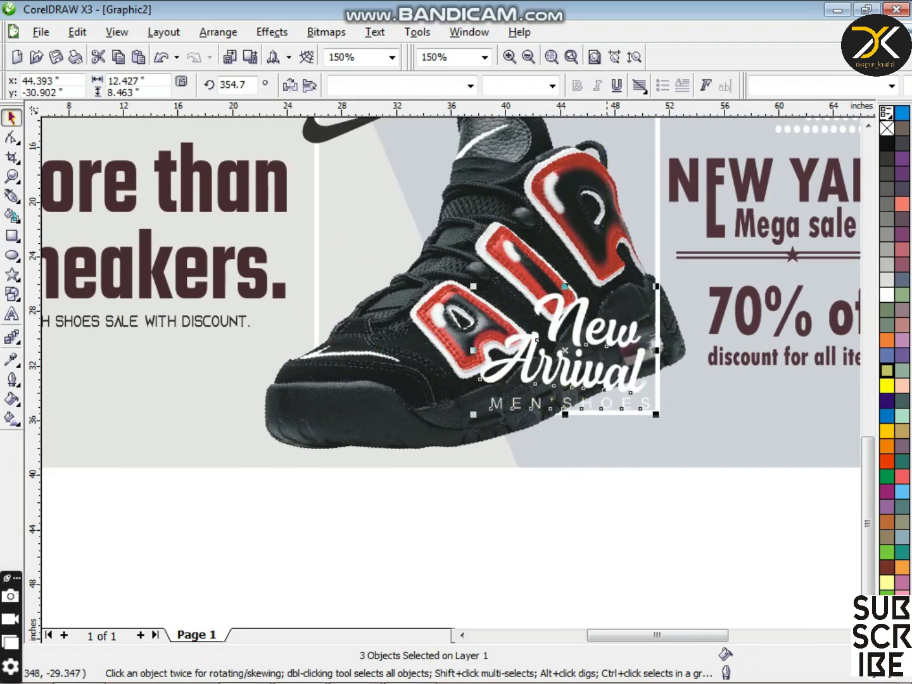
key(Up)
key(Up)
key(Escape)
scroll(482, 344, down, 2)
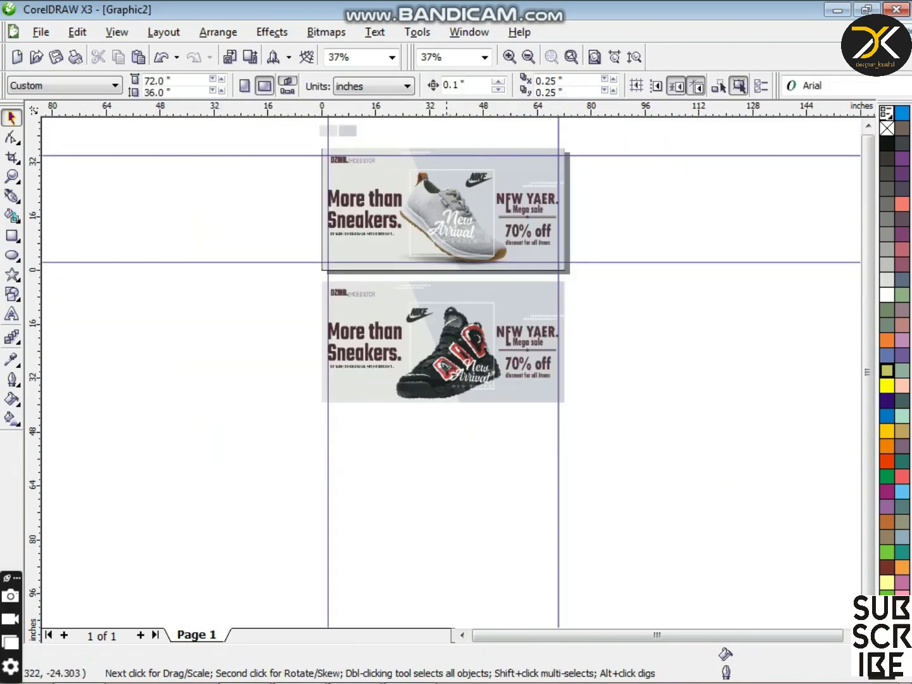
Step: Nudge the black sneaker up 0.3 inches and left 0.1 inches
scroll(444, 337, up, 1)
drag(552, 304, 580, 293)
key(Up)
key(Up)
key(Up)
key(Left)
click(538, 564)
Step: Draw a flat ellipse about 24.5 × 2 inches under the black sneaker's sole and fill it with black
scroll(438, 485, up, 2)
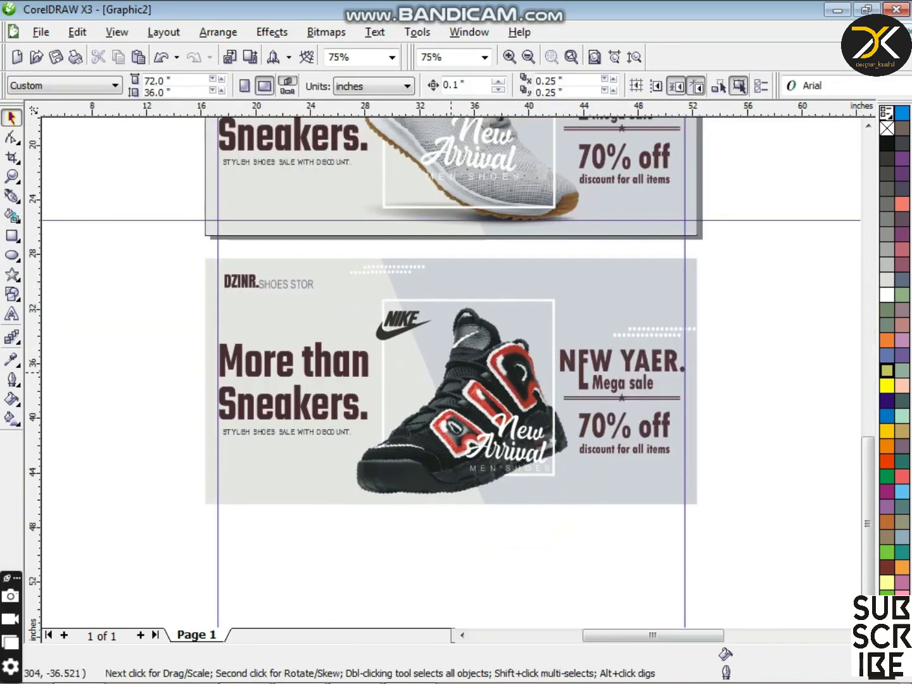
click(11, 256)
scroll(243, 358, down, 1)
scroll(408, 378, down, 2)
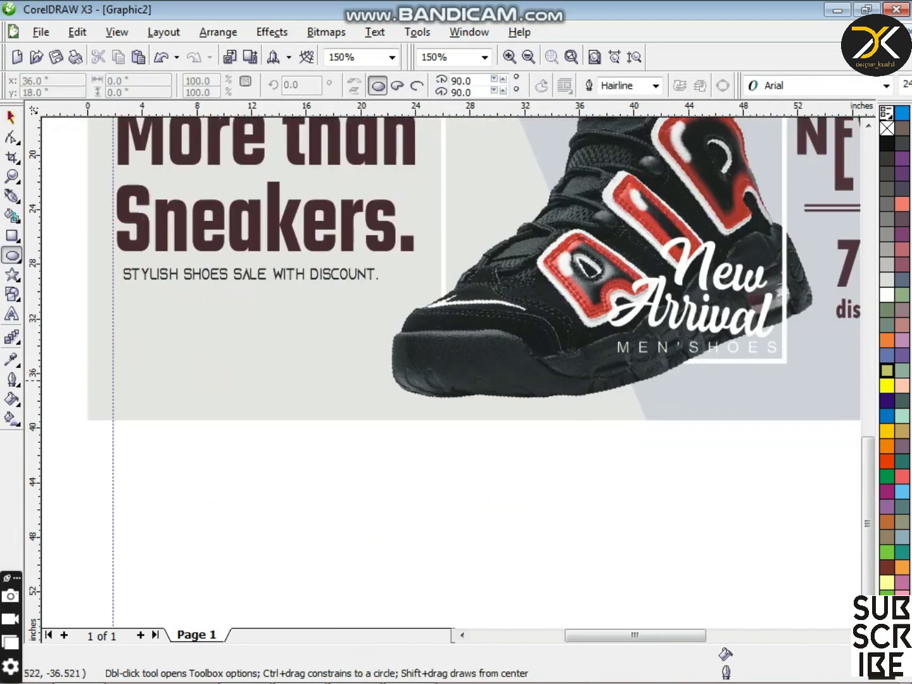
drag(408, 378, 743, 405)
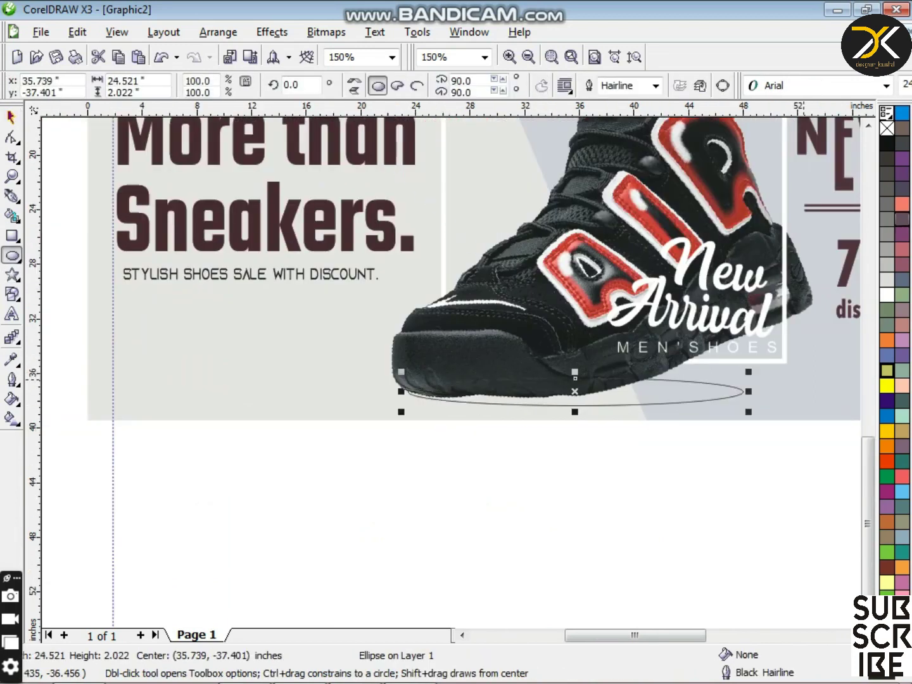
click(886, 158)
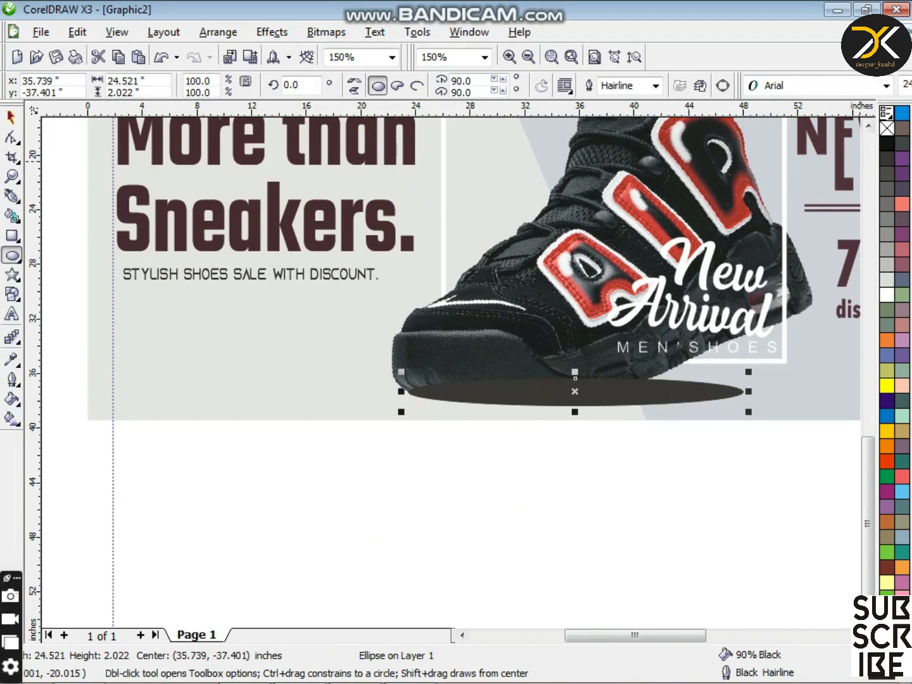
click(886, 143)
Step: Convert the black ellipse under the sneaker to a bitmap and apply a Gaussian Blur to it
click(326, 32)
click(366, 52)
key(Return)
click(326, 32)
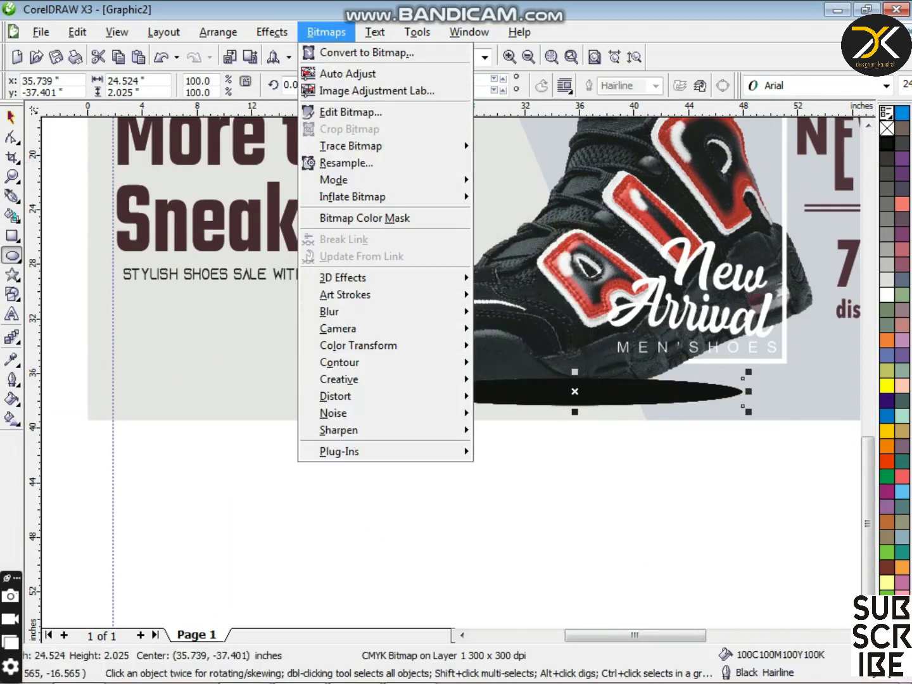
mouse_move(385, 311)
click(530, 331)
key(Return)
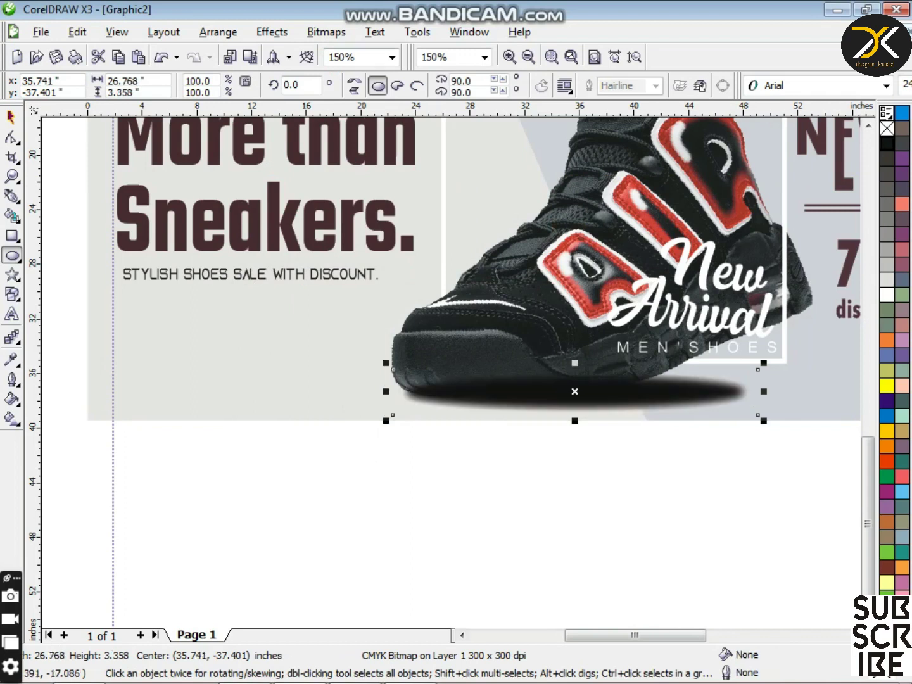
Step: Apply a second, stronger Gaussian Blur to the ellipse shadow under the sneaker
click(326, 31)
mouse_move(329, 311)
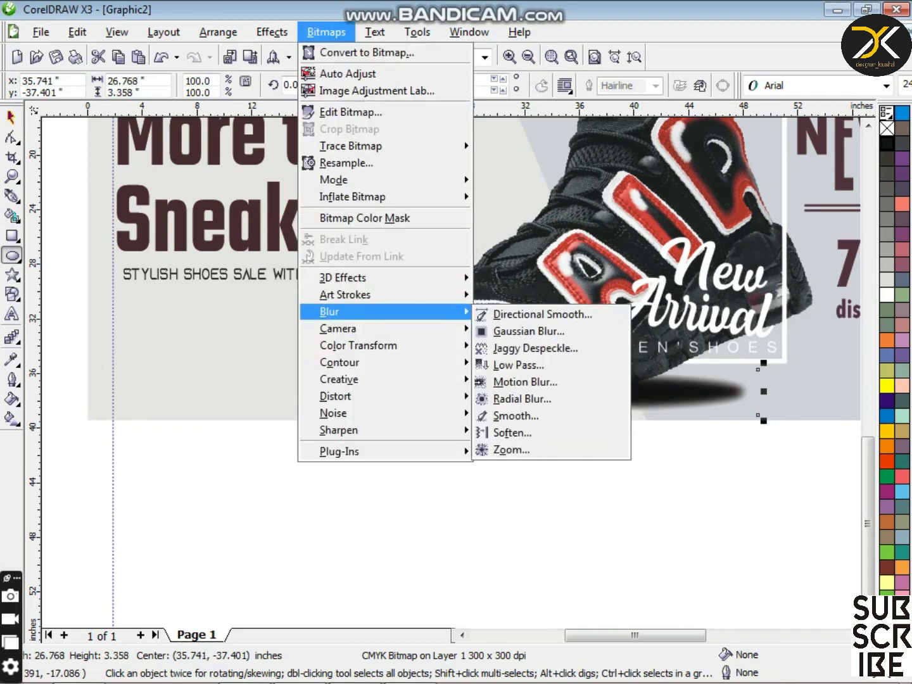
click(530, 331)
drag(446, 333, 458, 333)
click(500, 390)
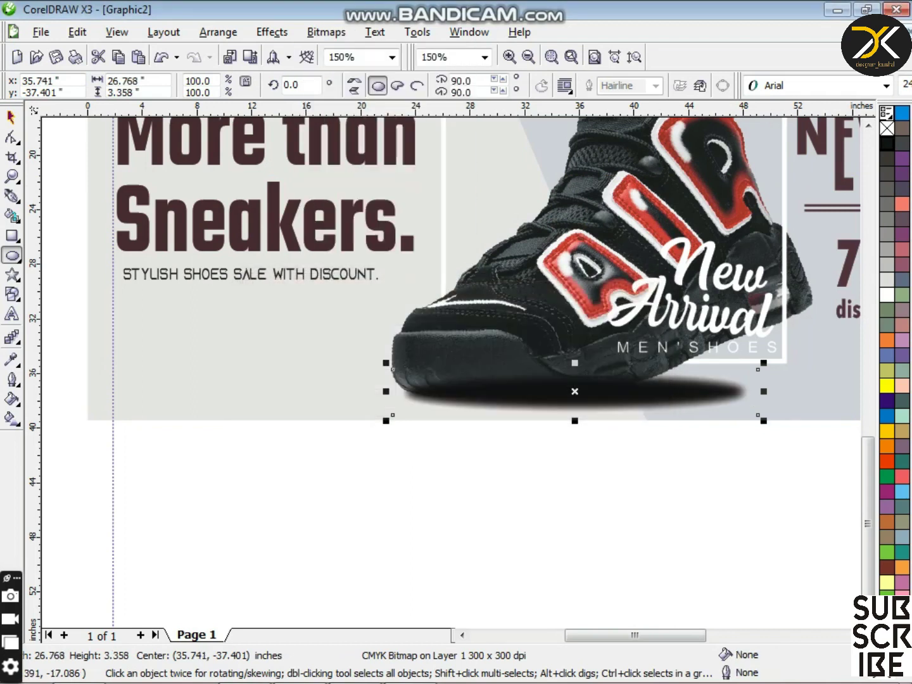
Step: Move the blurred shadow out below the banner copy and select the framed sneaker with its logo and text
key(space)
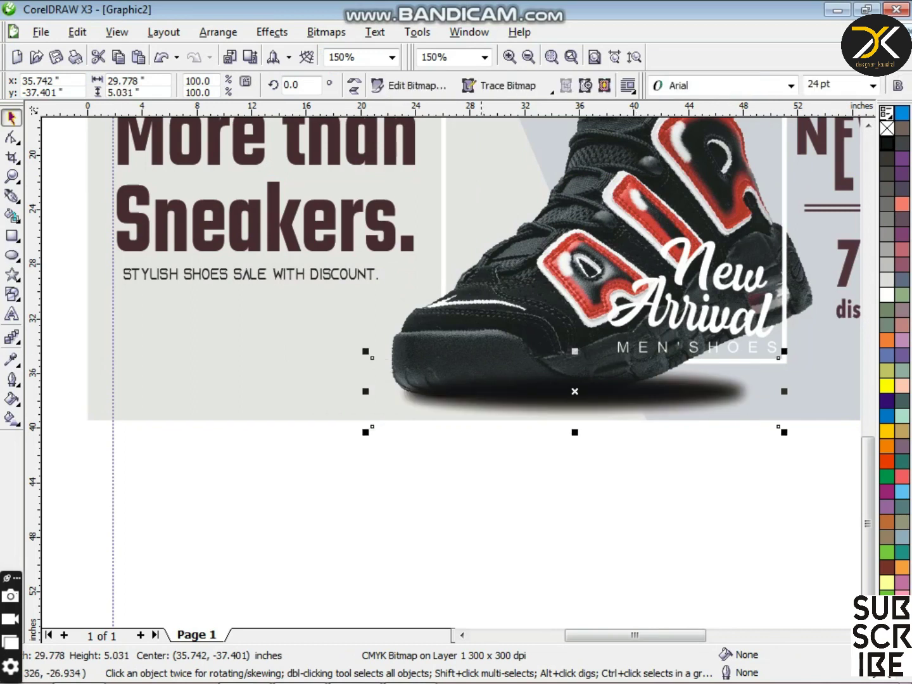
scroll(496, 258, down, 1)
click(443, 352)
click(458, 494)
click(471, 442)
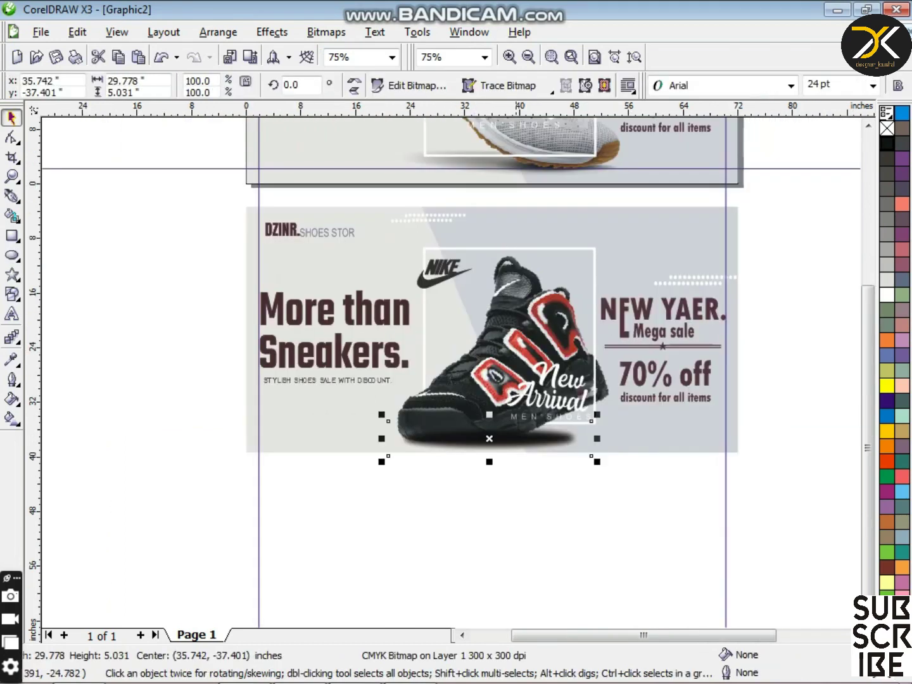
shift+click(445, 352)
click(459, 506)
drag(463, 451, 468, 558)
mouse_move(408, 484)
mouse_down()
mouse_move(539, 384)
mouse_move(601, 254)
mouse_up()
mouse_move(370, 481)
mouse_down()
mouse_move(533, 339)
mouse_move(631, 222)
mouse_up()
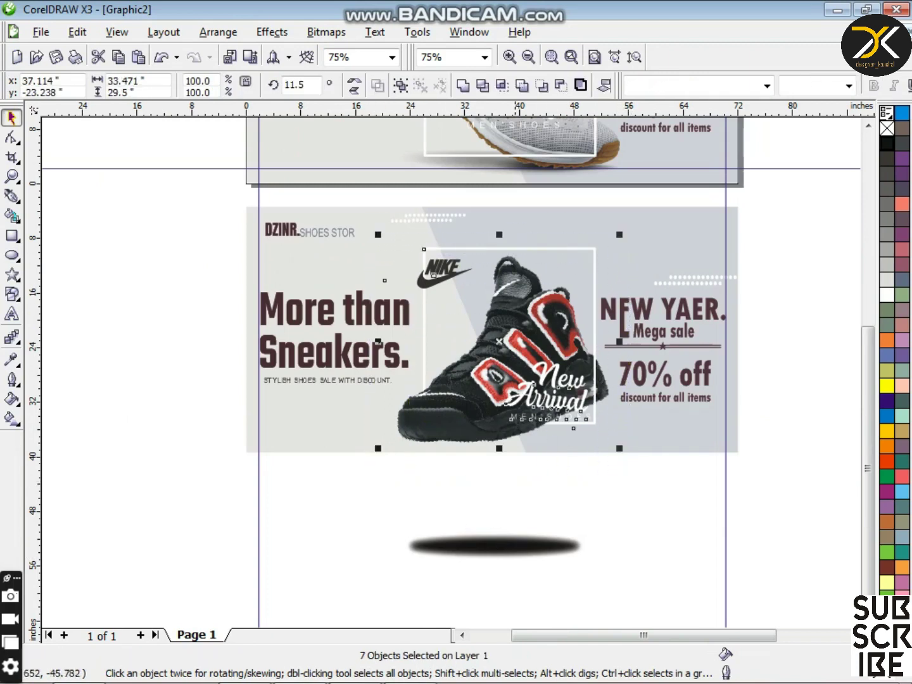
Step: Move the blurred shadow back under the sneaker's sole and nudge it left and down 0.1 inches
drag(485, 553, 479, 443)
scroll(499, 447, up, 1)
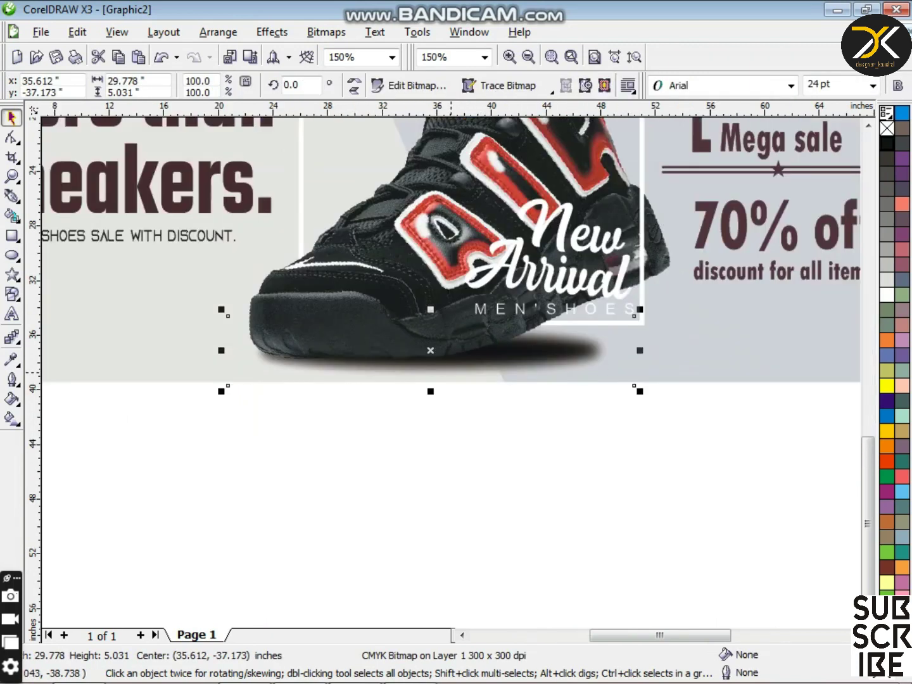
key(Down)
key(Left)
Step: Apply a linear transparency to the sneaker's shadow, starting under the toe and fading out toward the heel
click(14, 339)
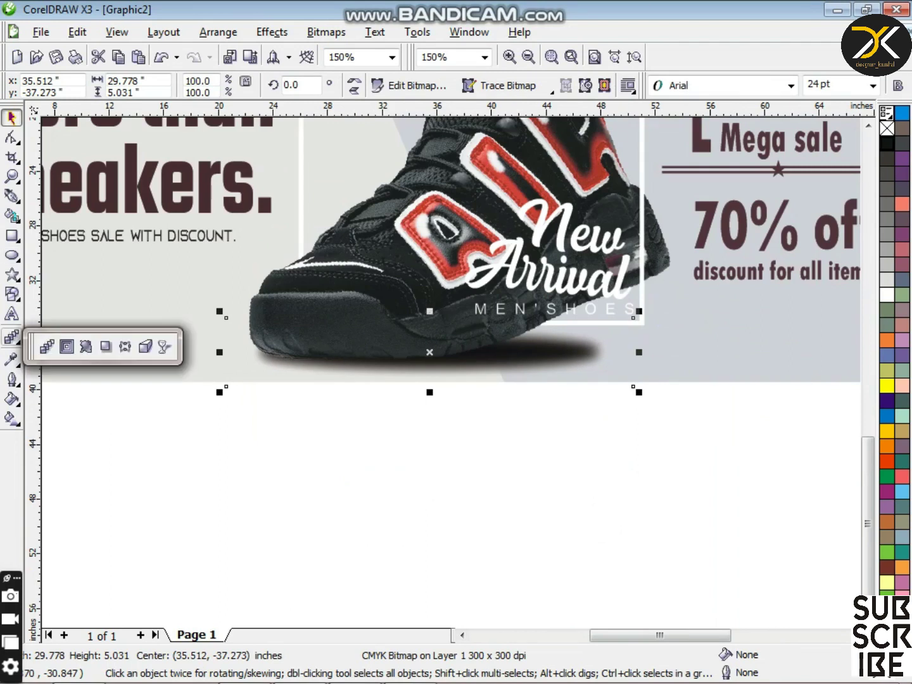
click(145, 346)
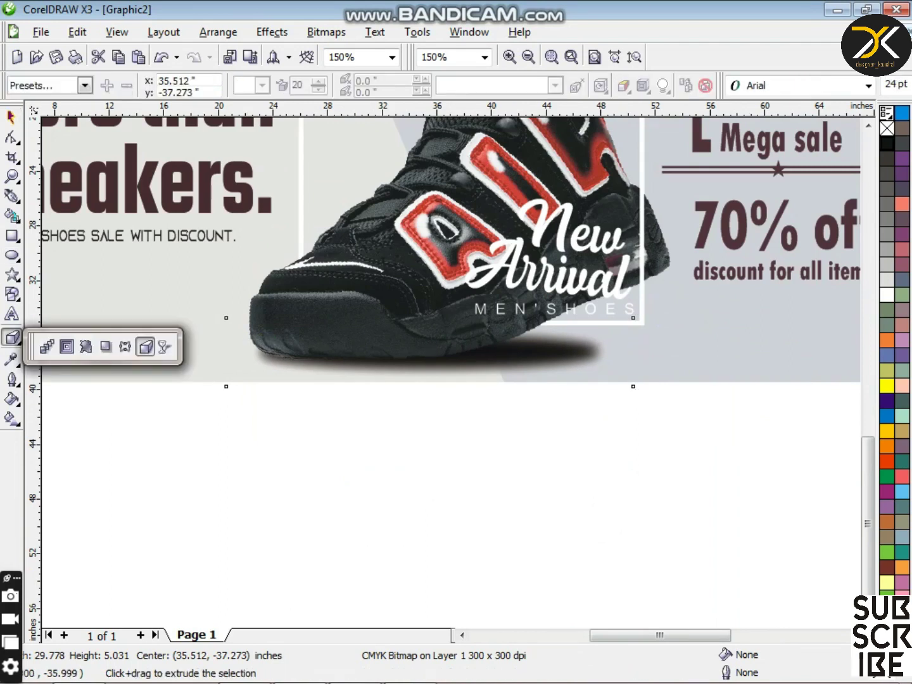
click(166, 346)
drag(216, 328, 612, 343)
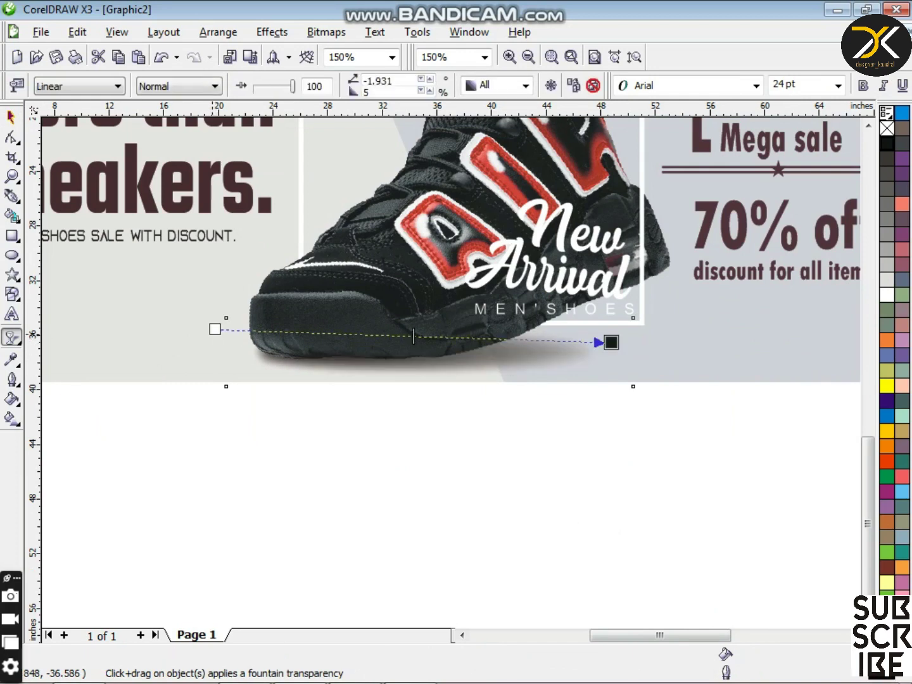
drag(216, 328, 214, 346)
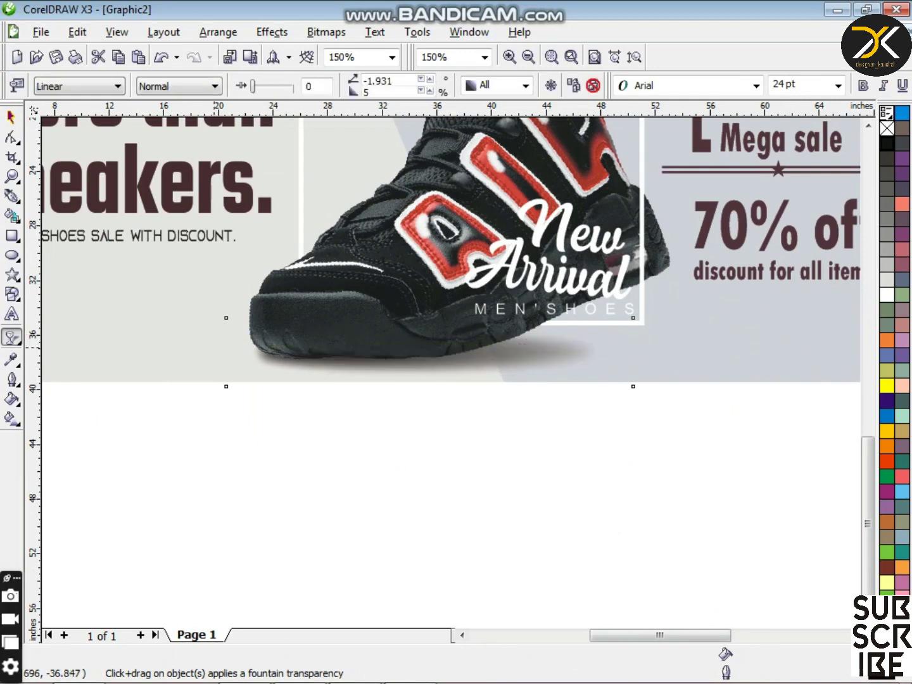
drag(214, 345, 612, 343)
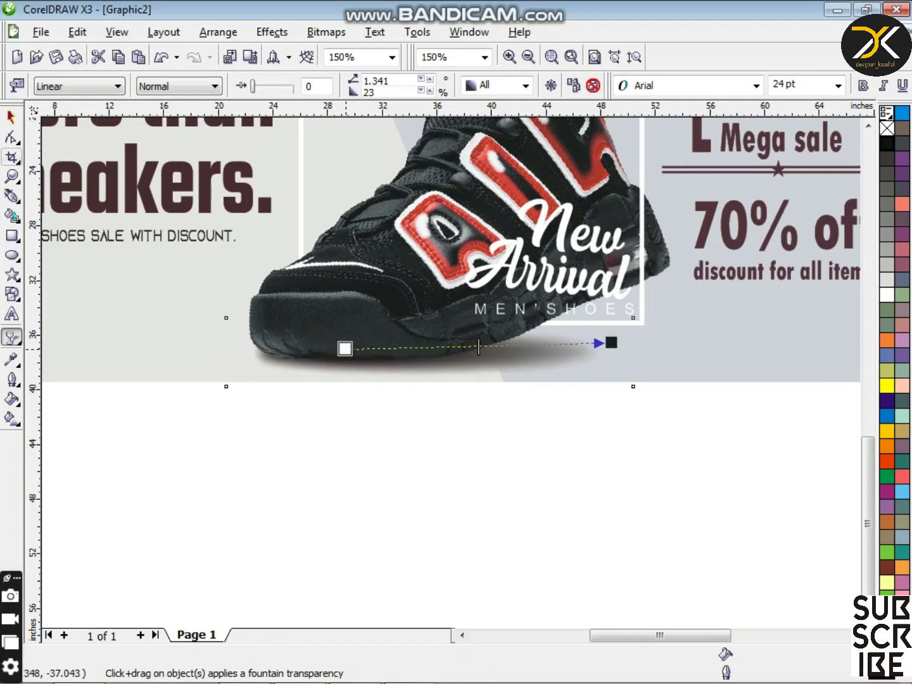
click(12, 138)
click(11, 117)
Step: Nudge the Nike logo in the banner copy about 1.6 inches right so it sits inside the white frame
scroll(406, 238, down, 1)
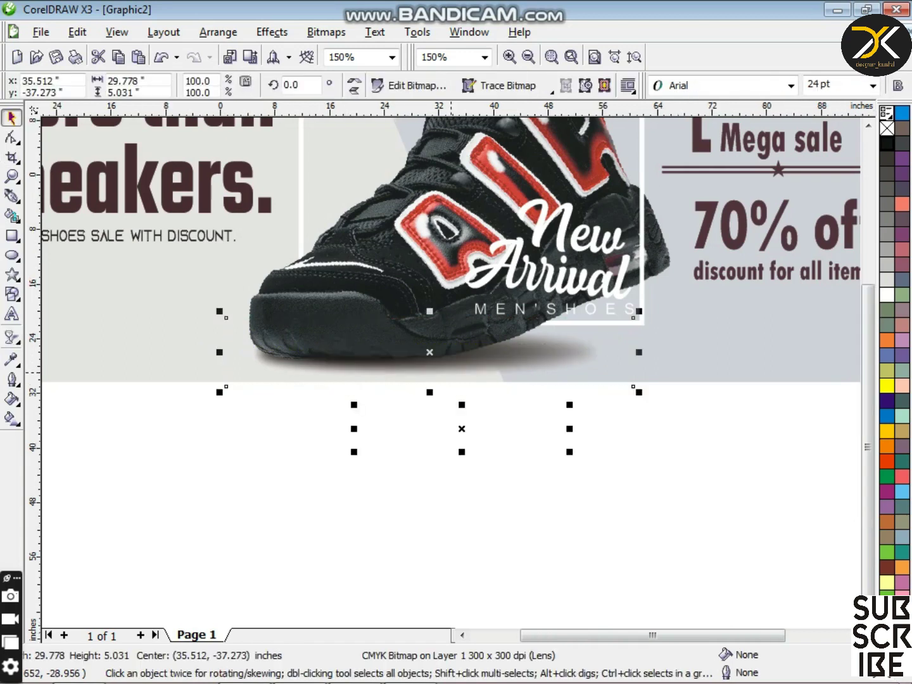
scroll(487, 497, down, 1)
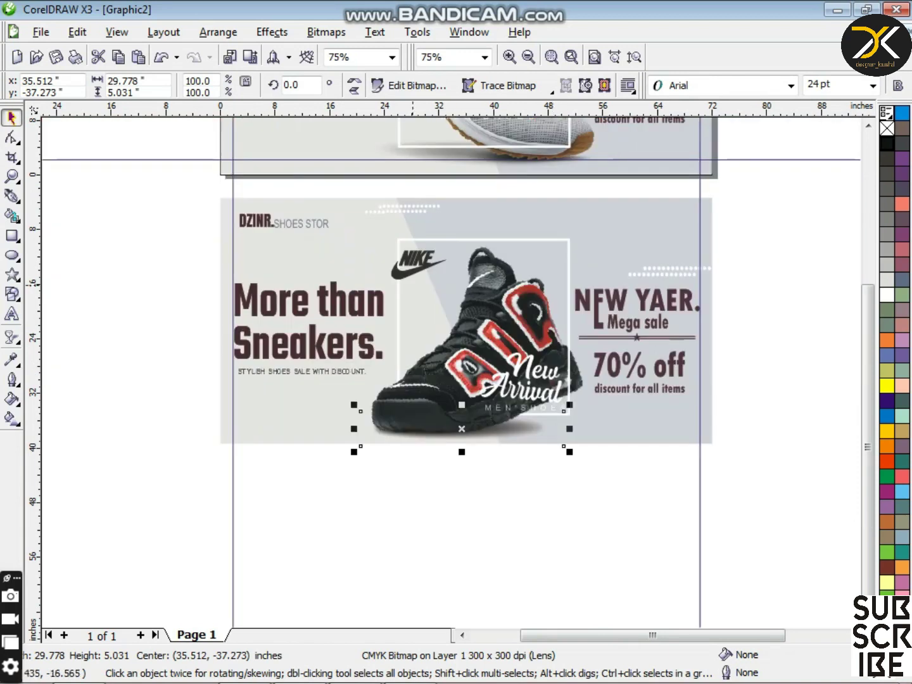
click(416, 259)
key(Right)
key(Right)
key(Right)
key(Right)
key(Right)
key(Right)
key(Right)
key(Right)
key(Right)
key(Right)
key(Right)
key(Right)
key(Right)
key(Right)
key(Right)
key(Right)
key(Right)
key(Right)
key(Right)
key(Right)
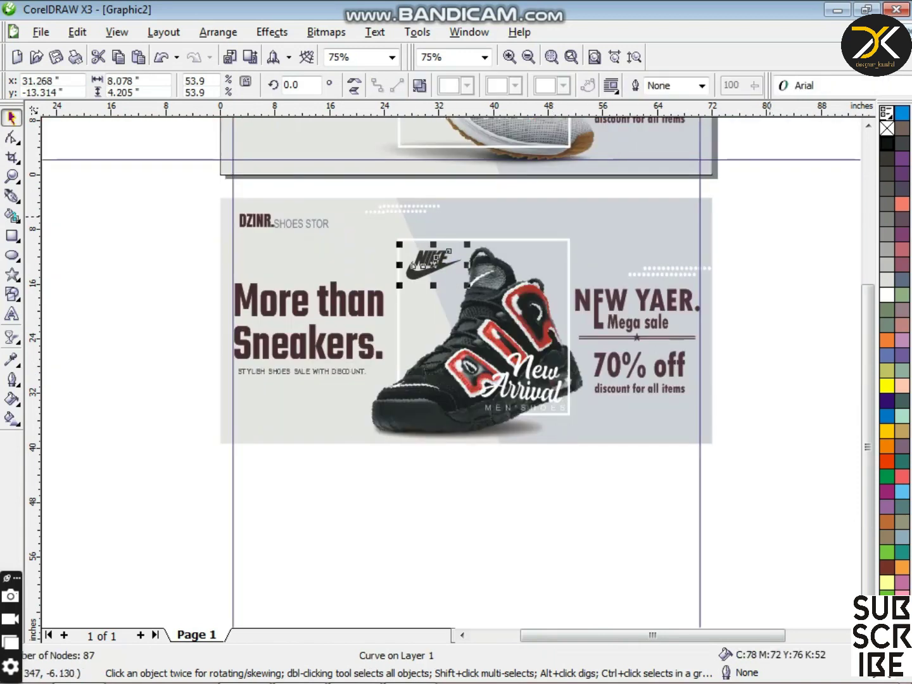
key(Down)
key(Left)
key(Left)
key(Left)
key(Left)
key(Escape)
Step: Recolour the "More than Sneakers." headline and its tagline in the banner copy orange
drag(183, 267, 409, 381)
click(887, 446)
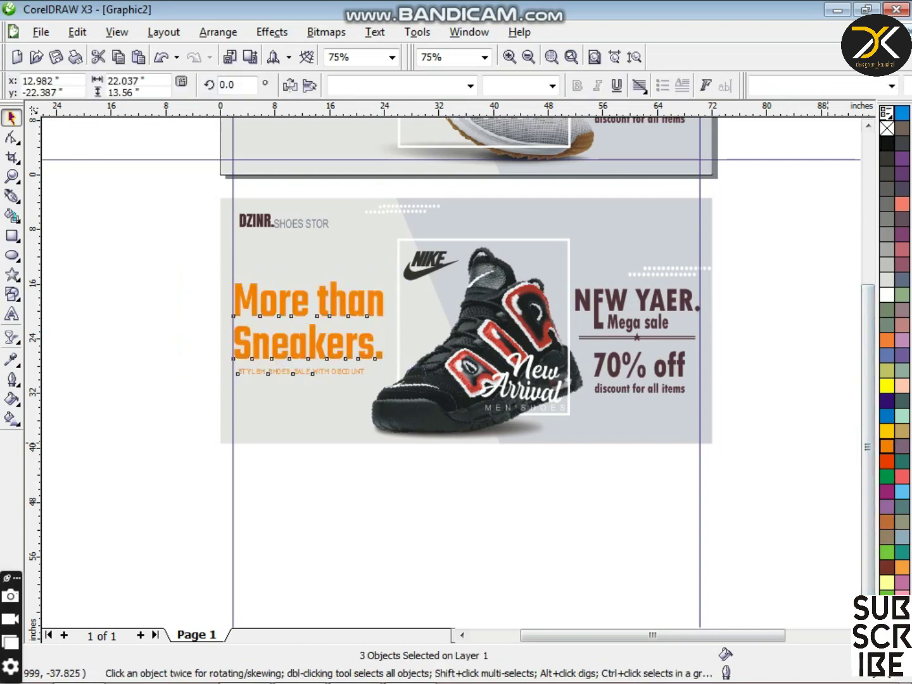
Step: Recolour the "NEW YAER.", "Mega sale", "70% off" and discount text, with the divider lines and star, orange in the banner copy
click(818, 393)
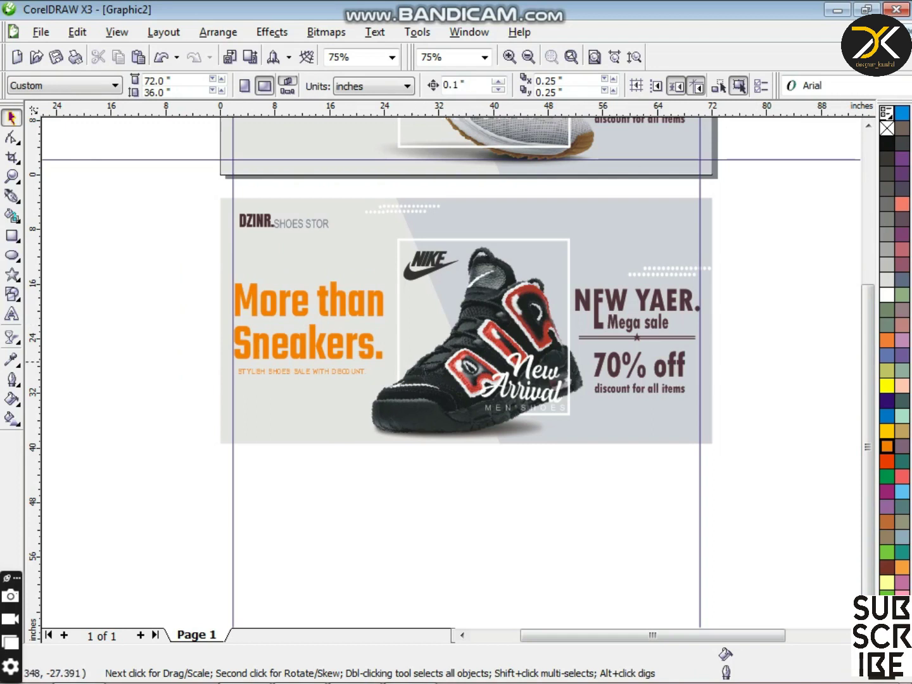
drag(715, 273, 566, 427)
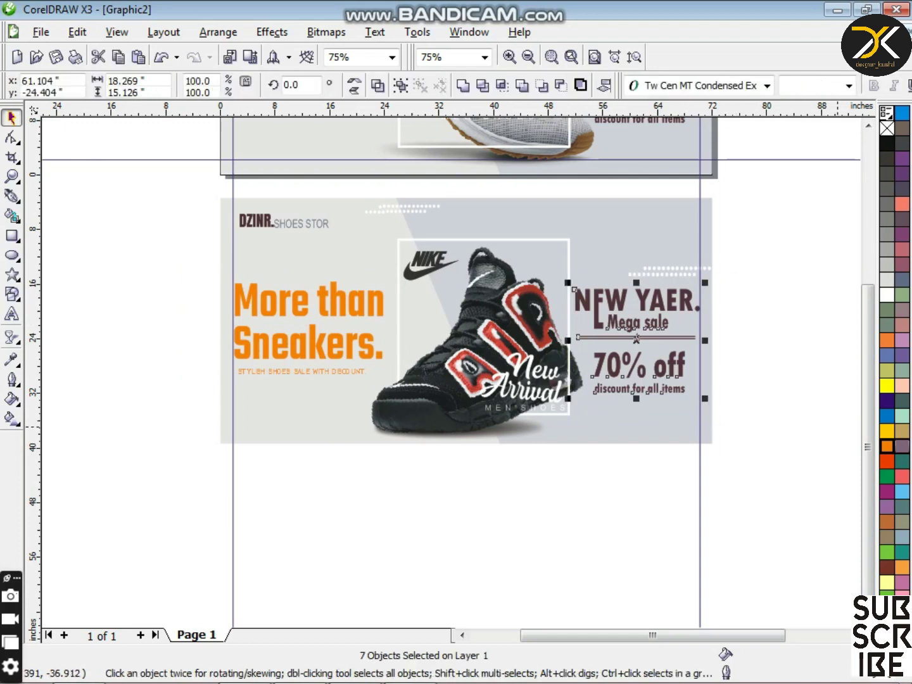
click(887, 446)
key(Escape)
Step: Inspect the black sneaker banner up close and compare its overall layout and colours with the original banner above it
scroll(488, 350, up, 1)
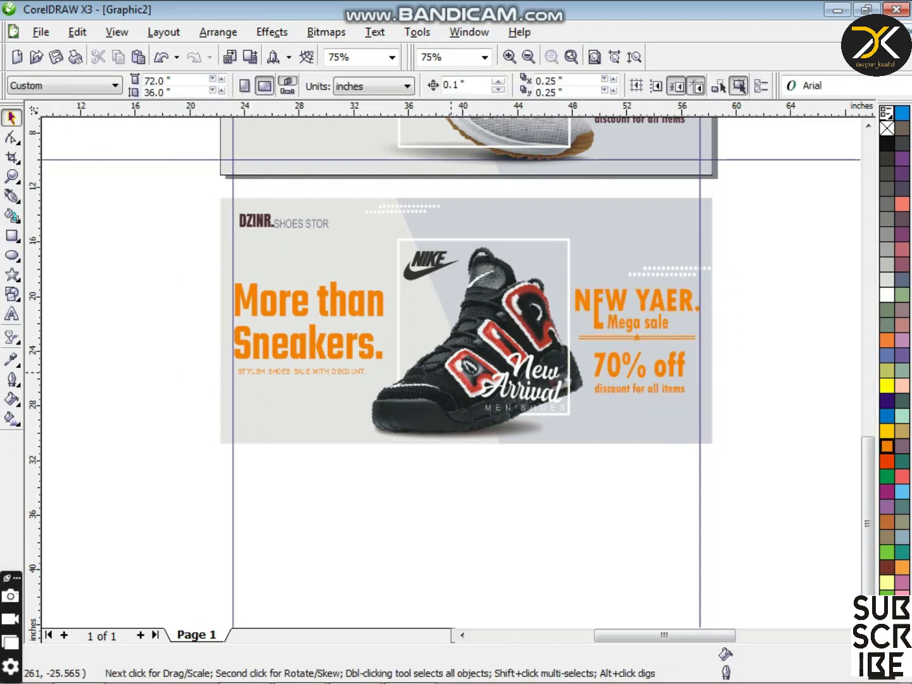
scroll(524, 324, up, 1)
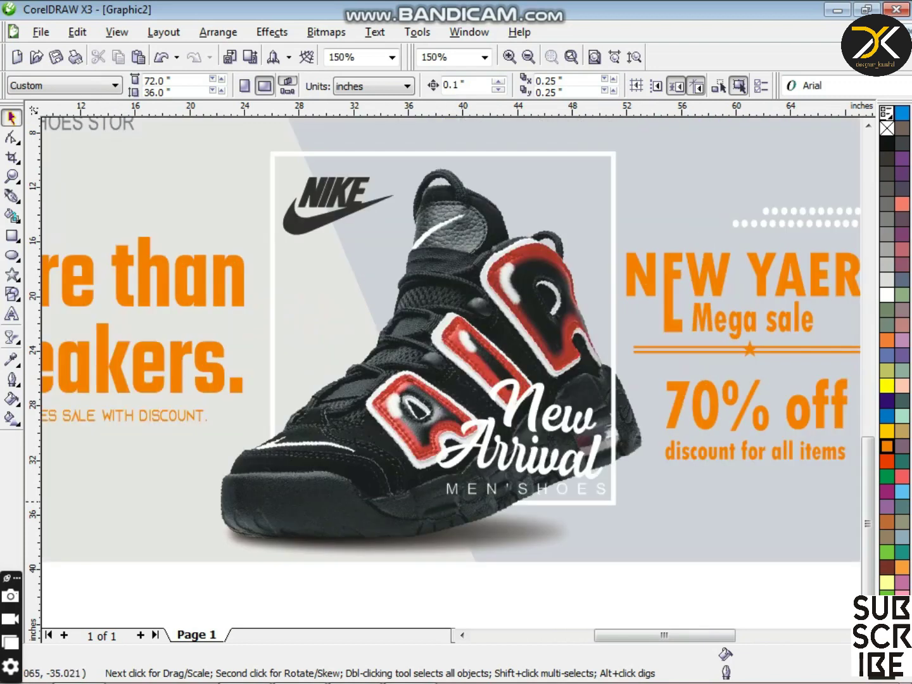
scroll(437, 304, down, 1)
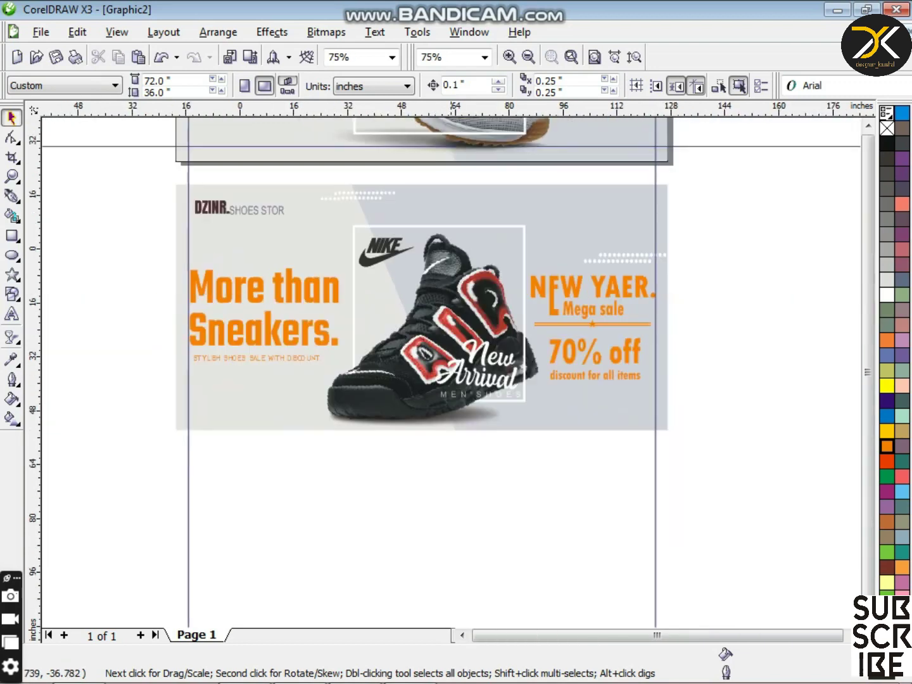
scroll(184, 537, down, 1)
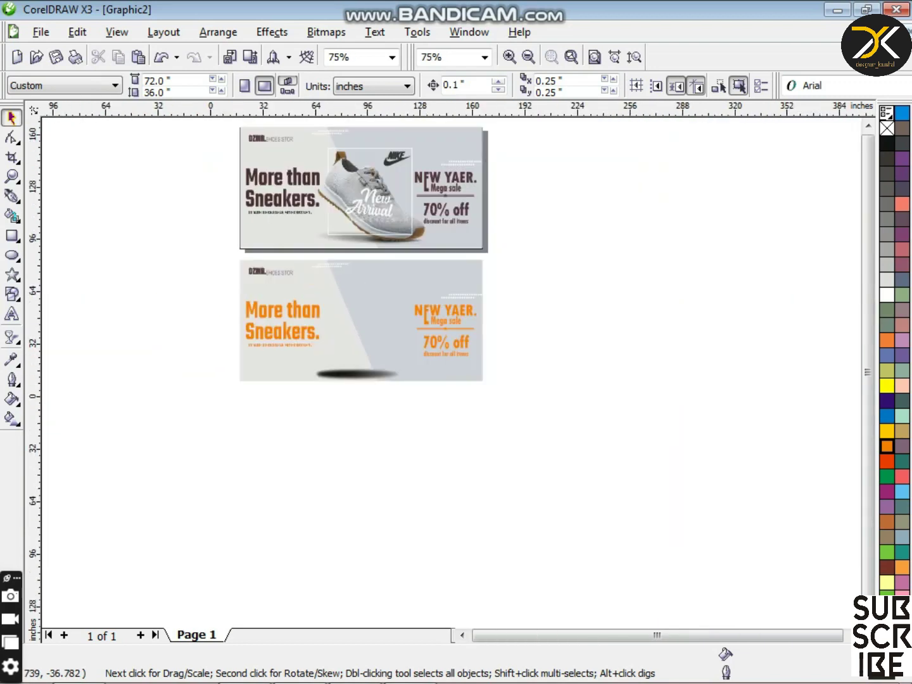
drag(226, 120, 482, 401)
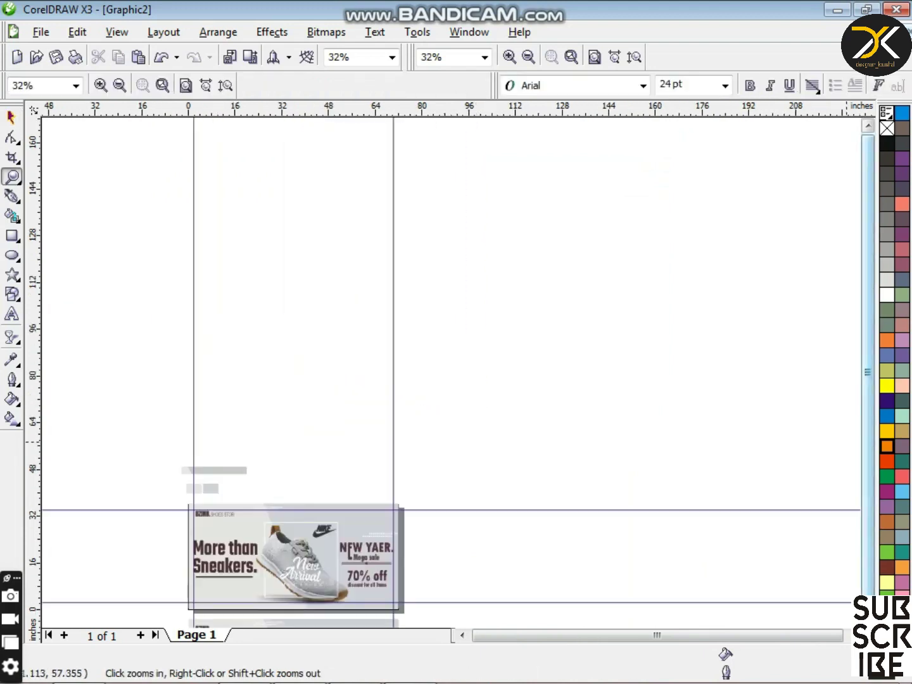
scroll(443, 374, down, 3)
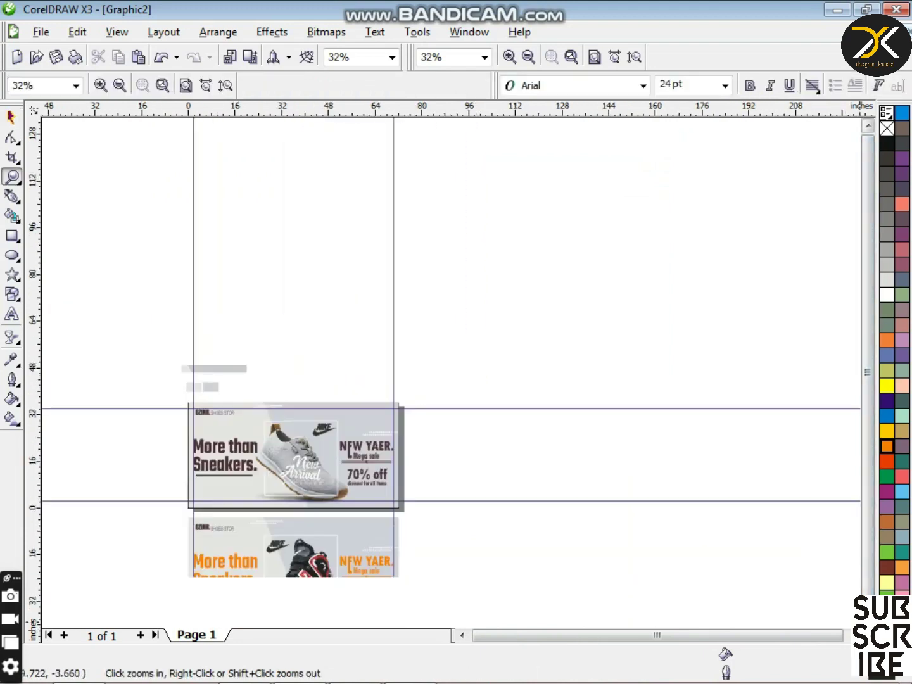
scroll(201, 386, down, 1)
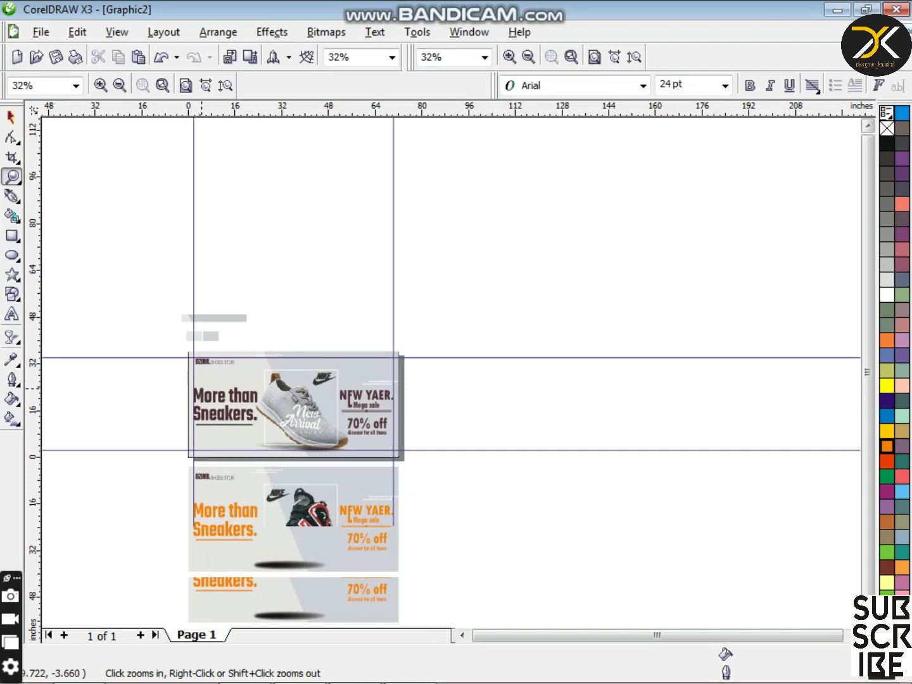
drag(171, 351, 399, 570)
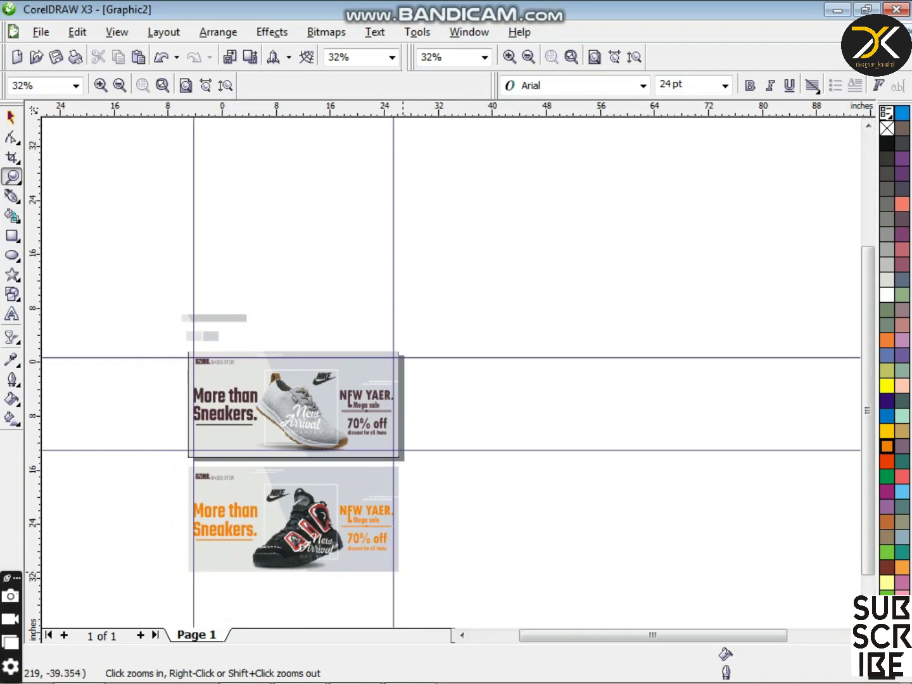